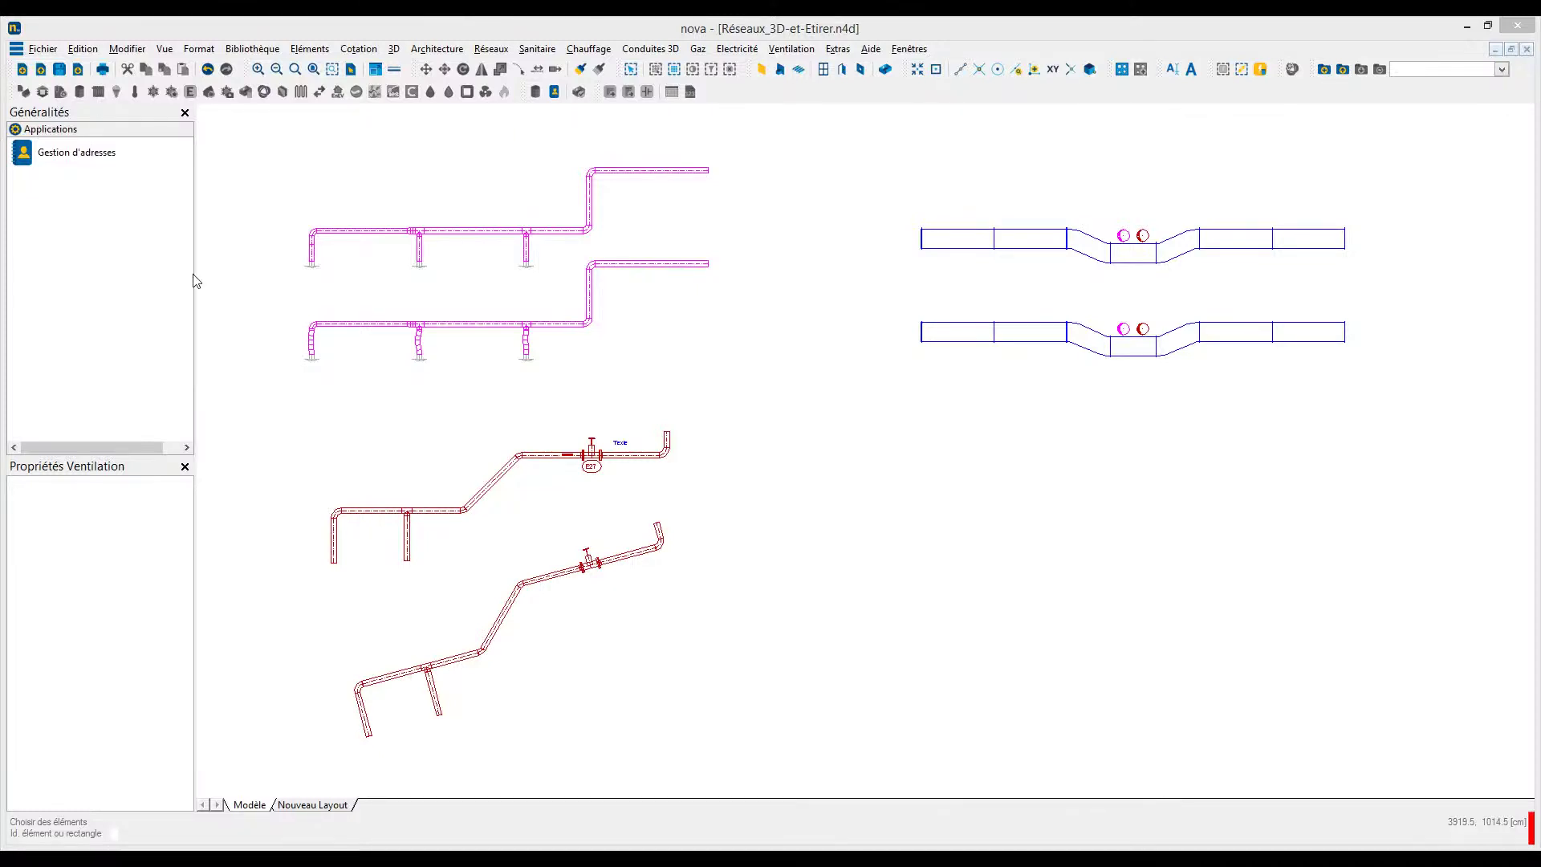
right_click(589, 297)
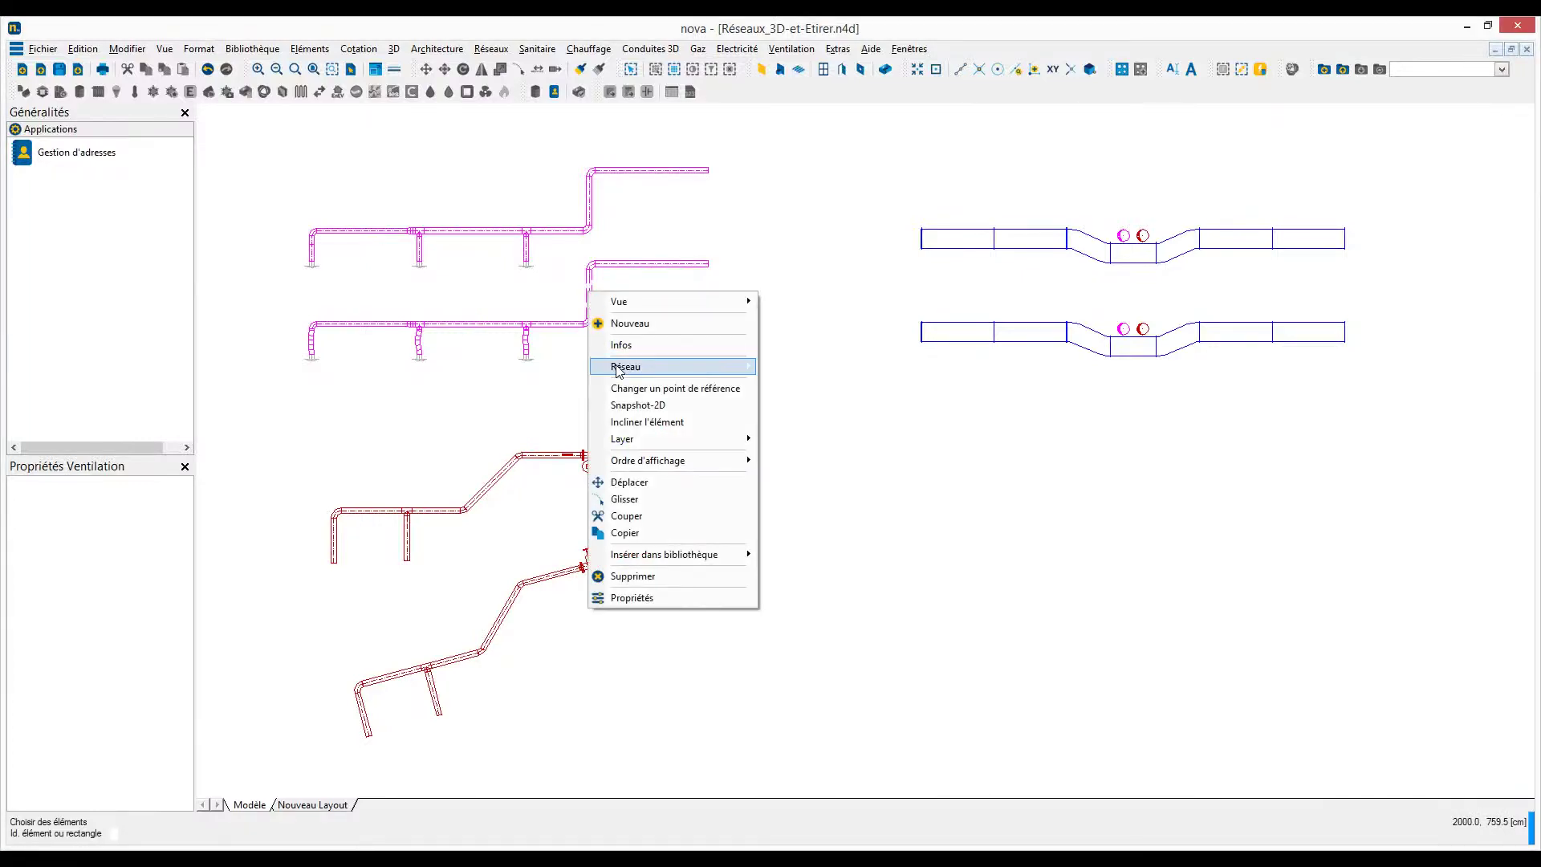
mouse_move(620, 370)
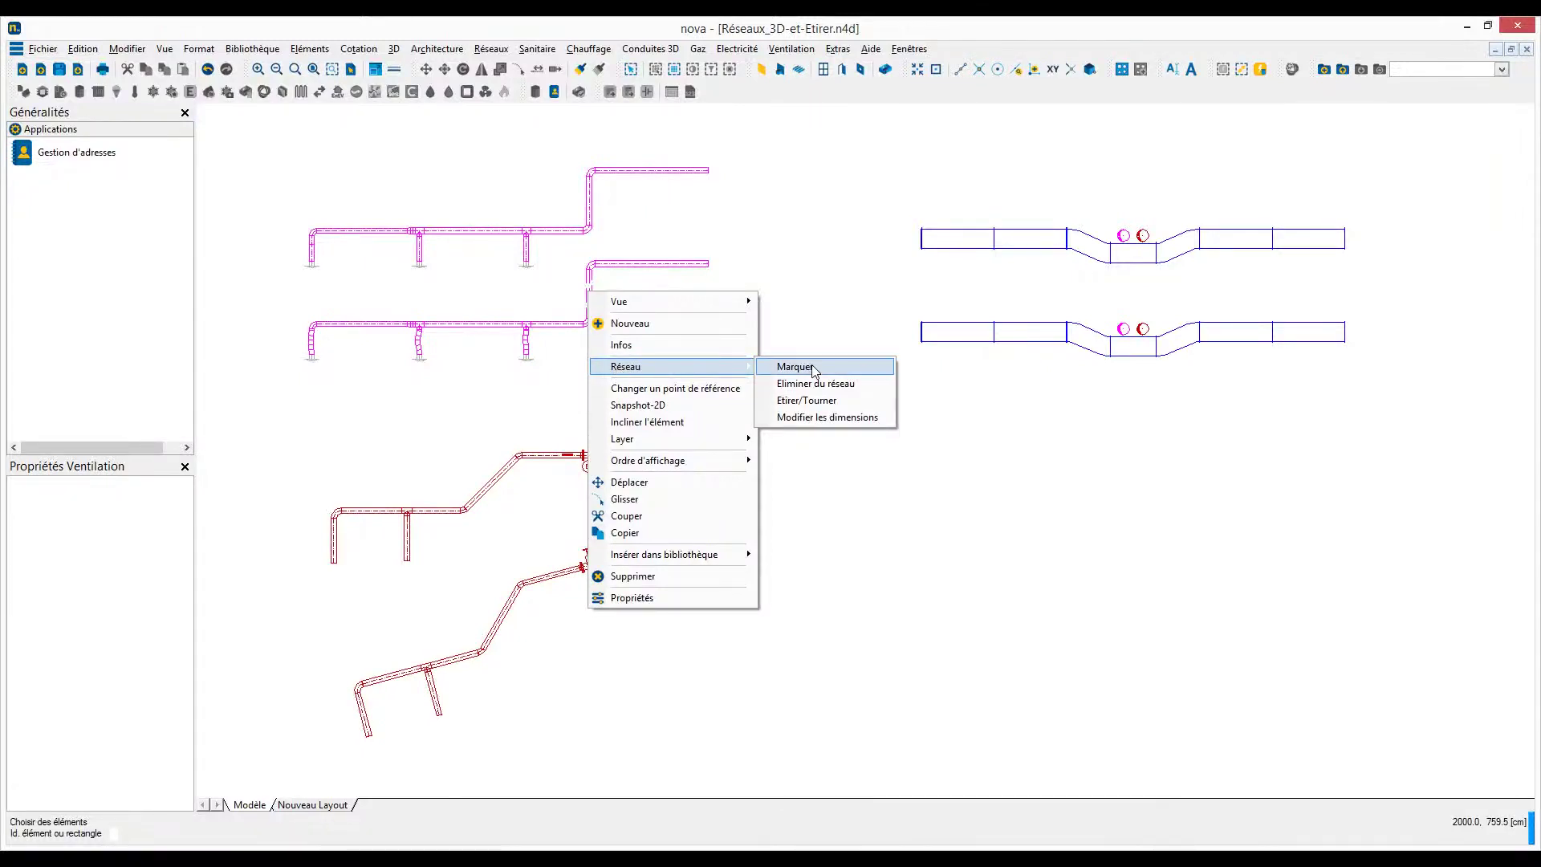
click(803, 401)
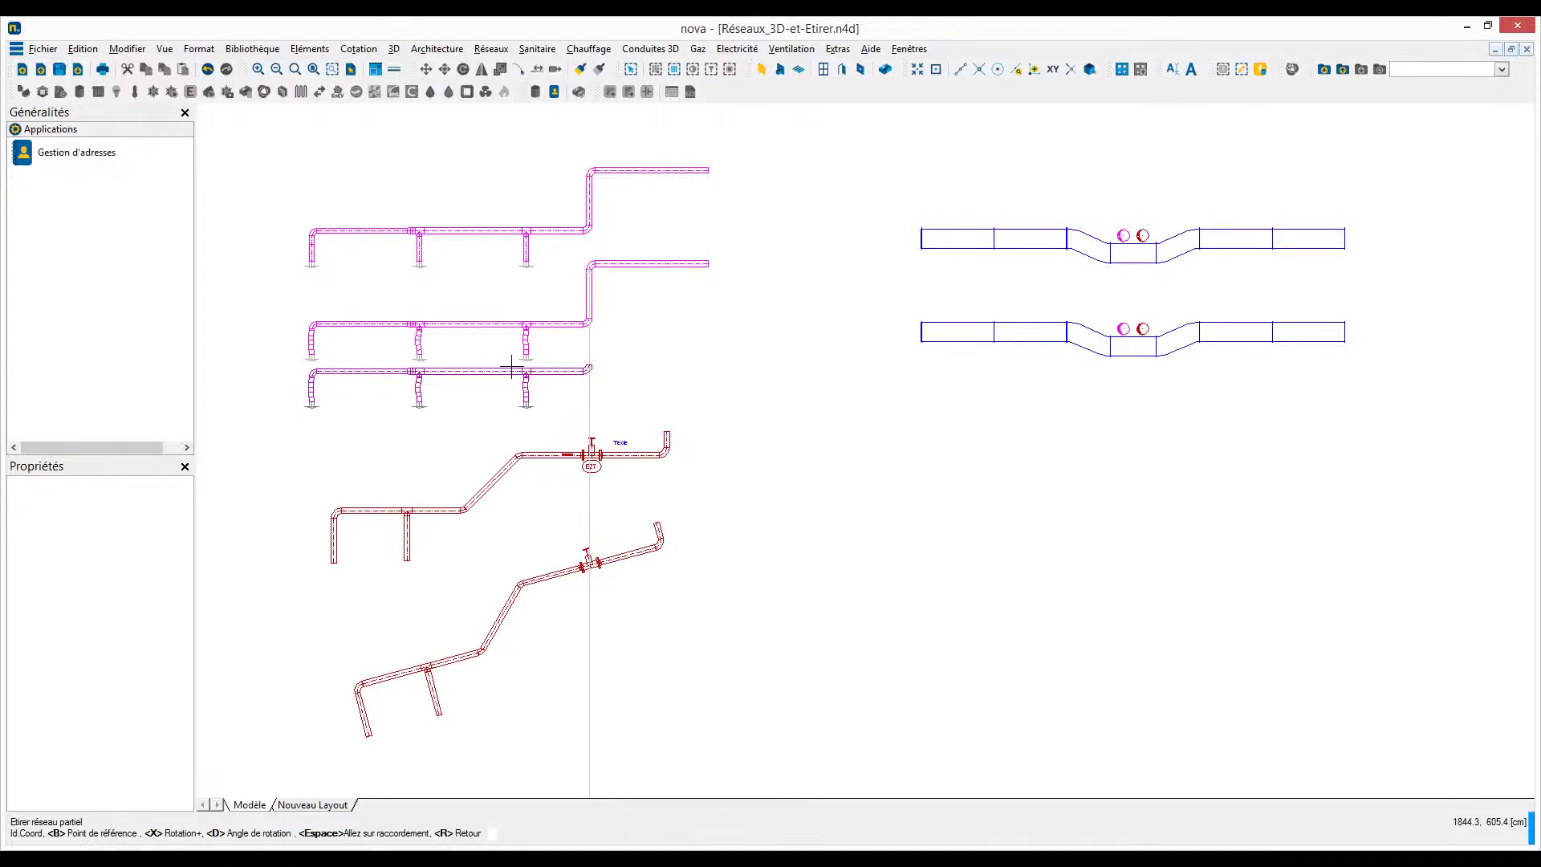
key(Escape)
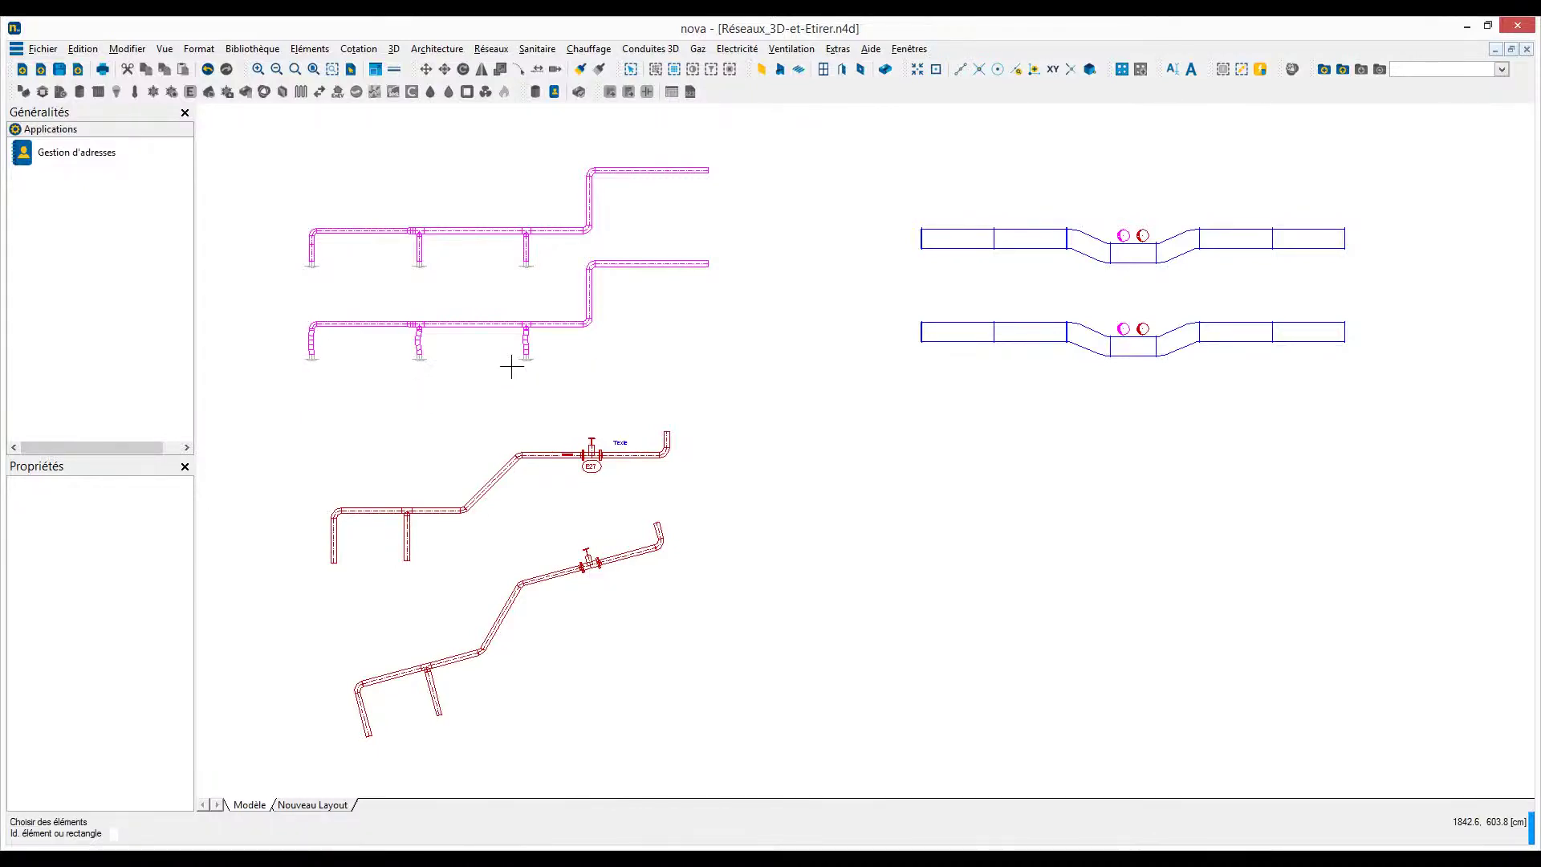
- Mark the whole upper ventilation network, the one with straight branches
right_click(479, 233)
mouse_move(511, 305)
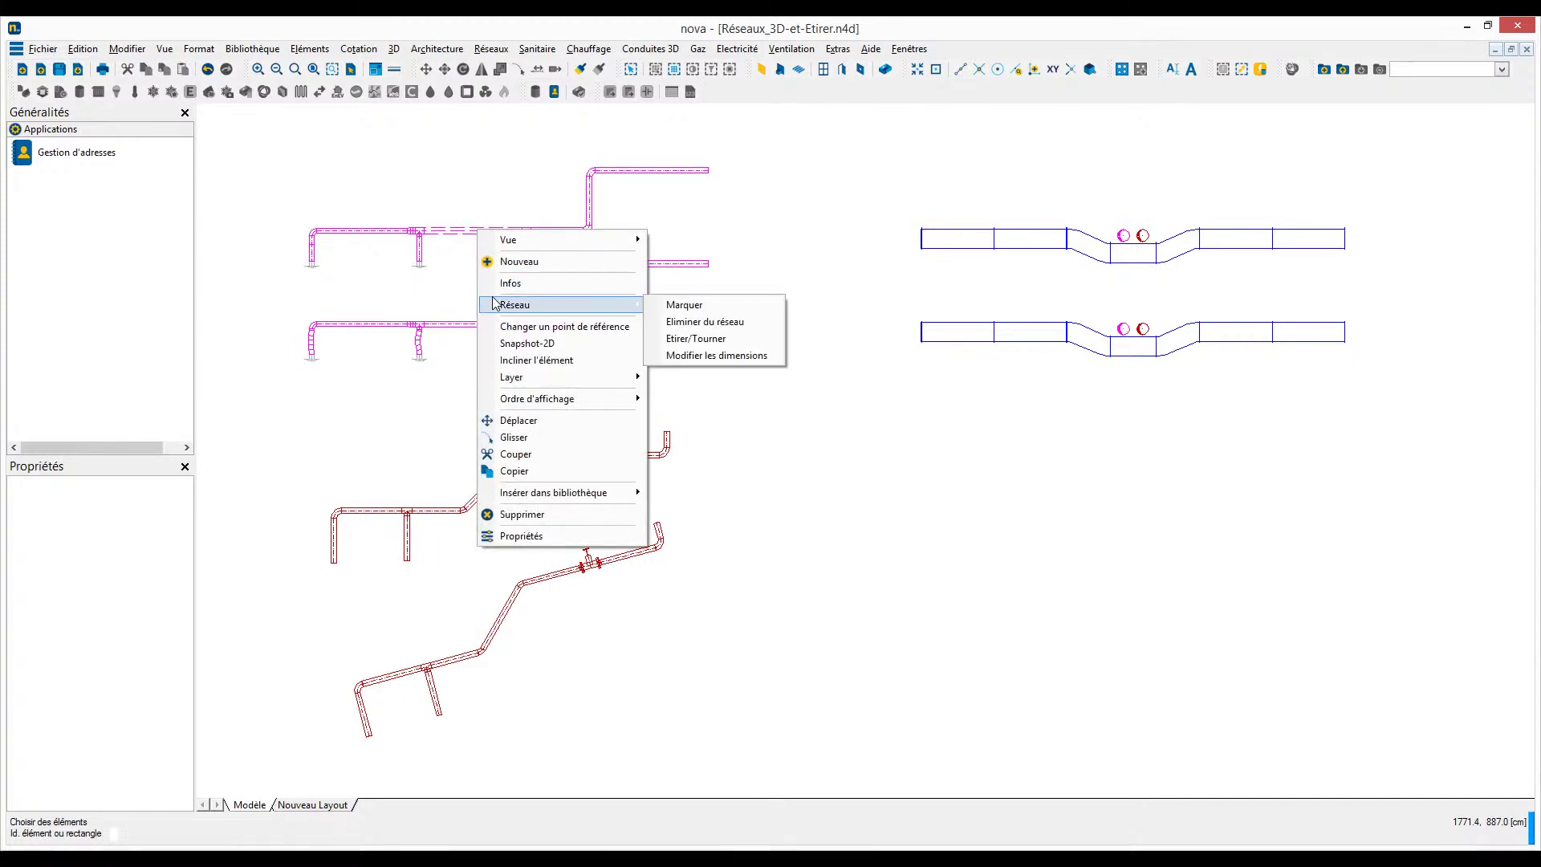
click(684, 305)
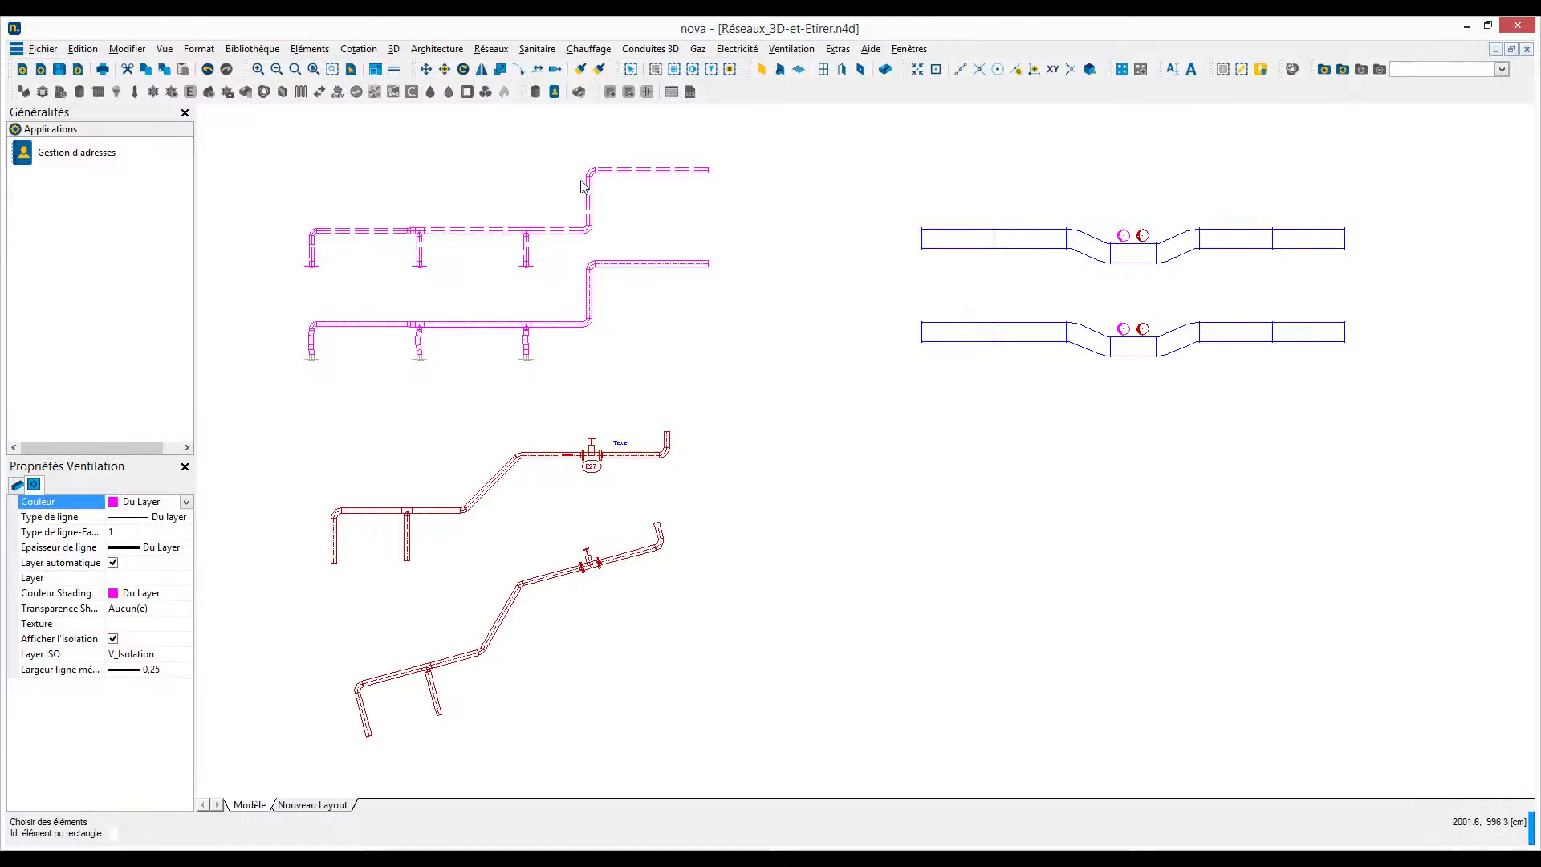
right_click(478, 236)
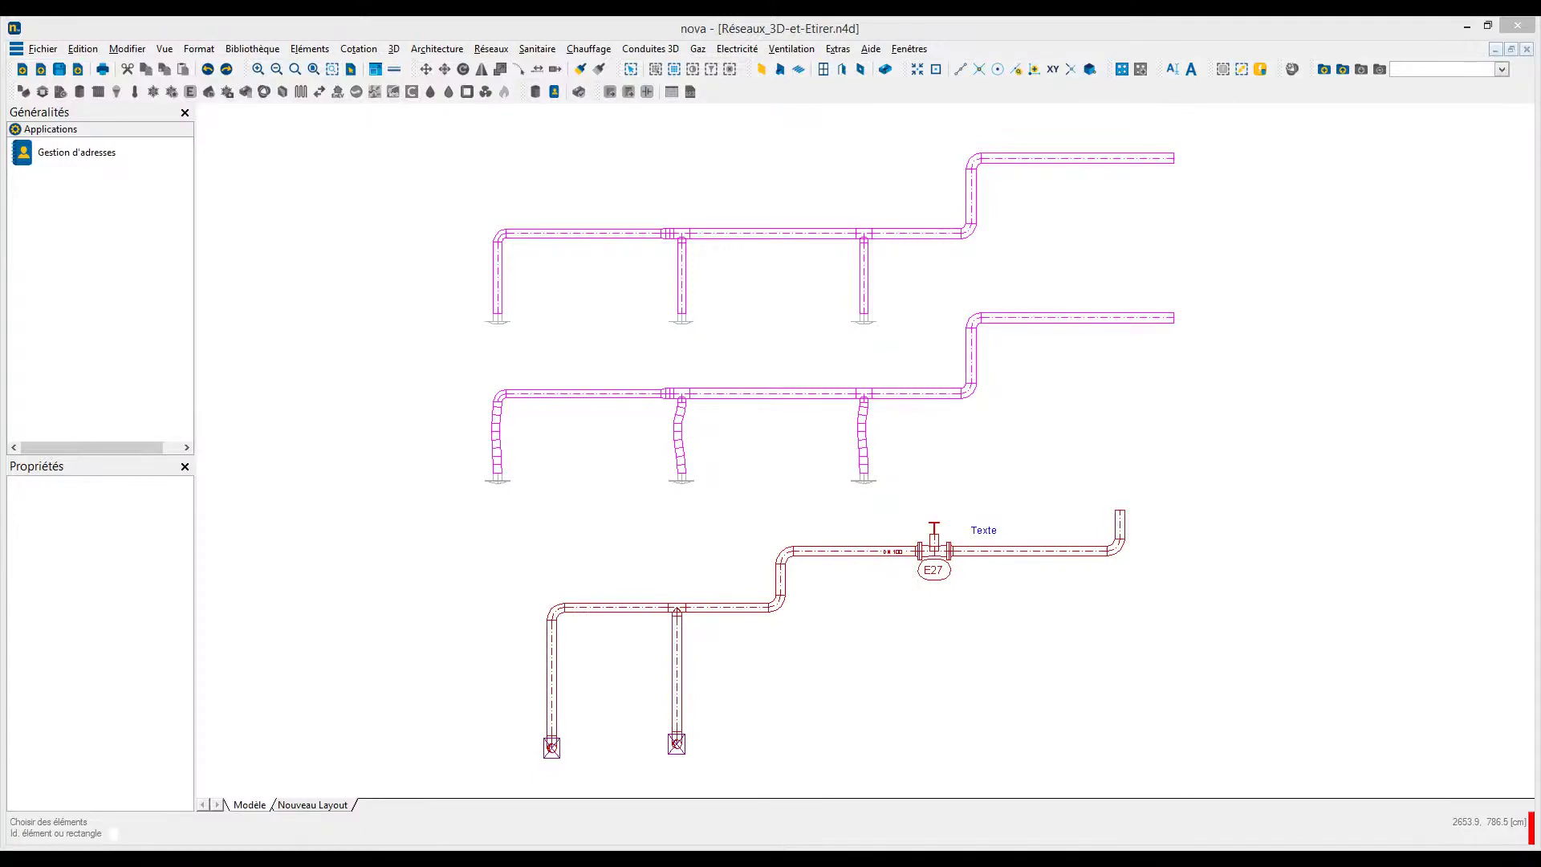
right_click(546, 236)
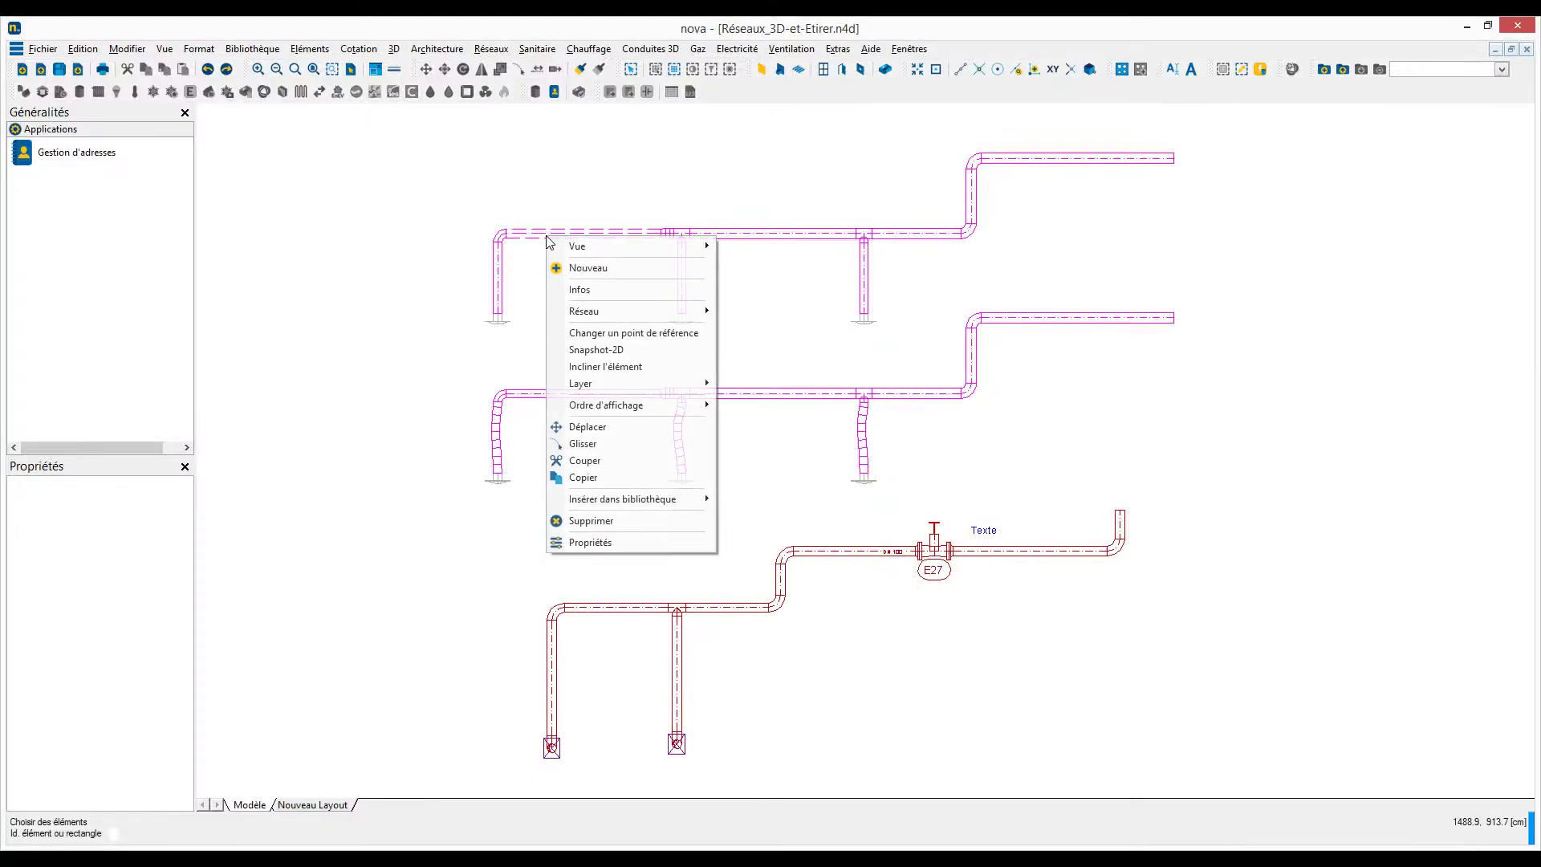
mouse_move(688, 311)
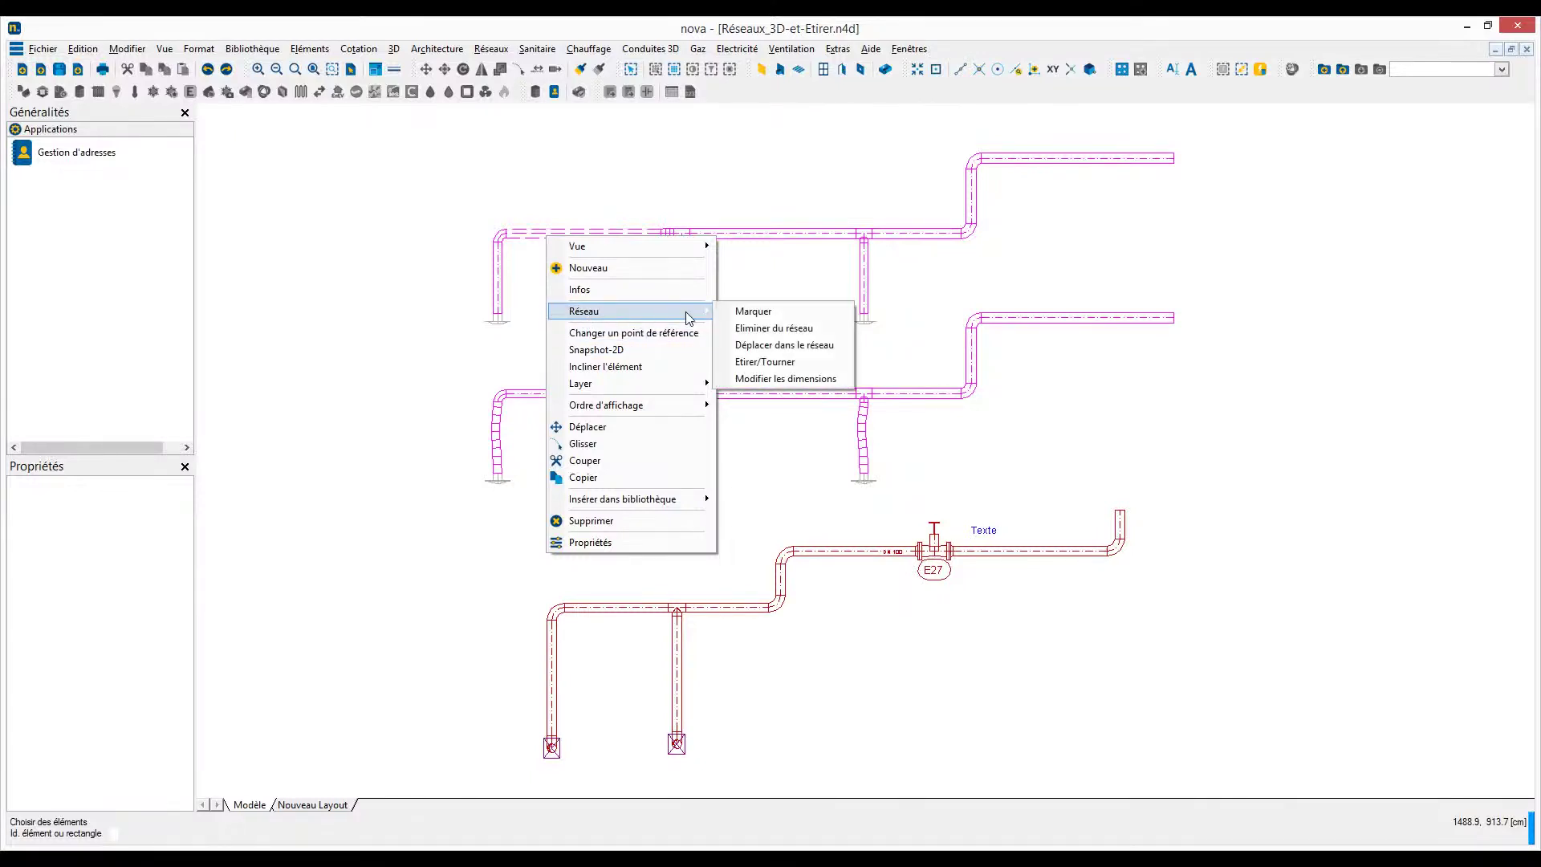
click(768, 313)
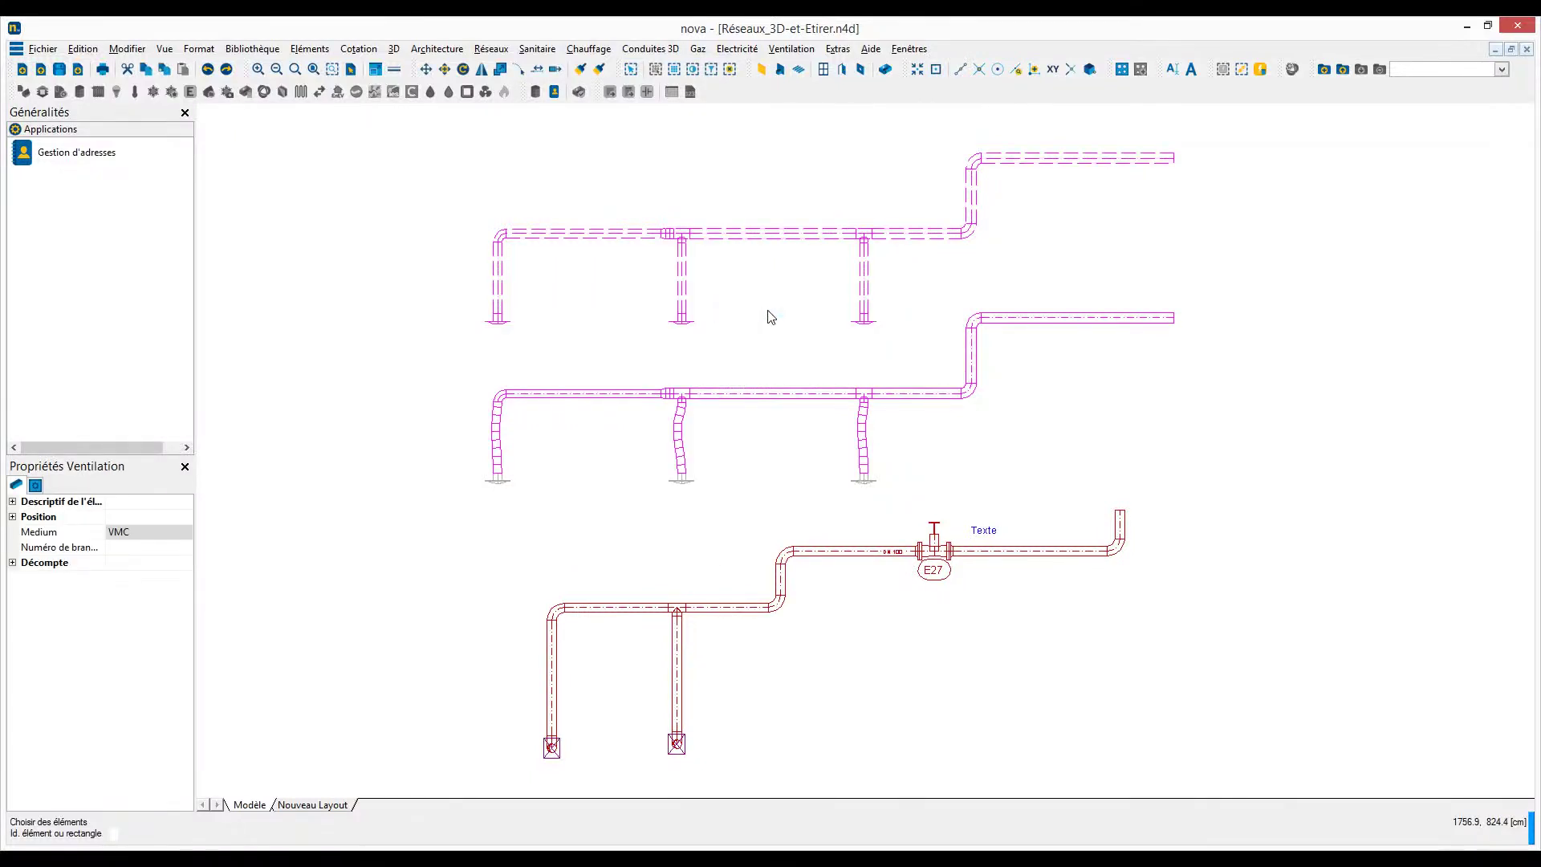
- Start Stretch on the marked network and outline its lower horizontal run, the elbows and the branch tops with a four-corner polygon
right_click(613, 238)
click(646, 313)
click(477, 195)
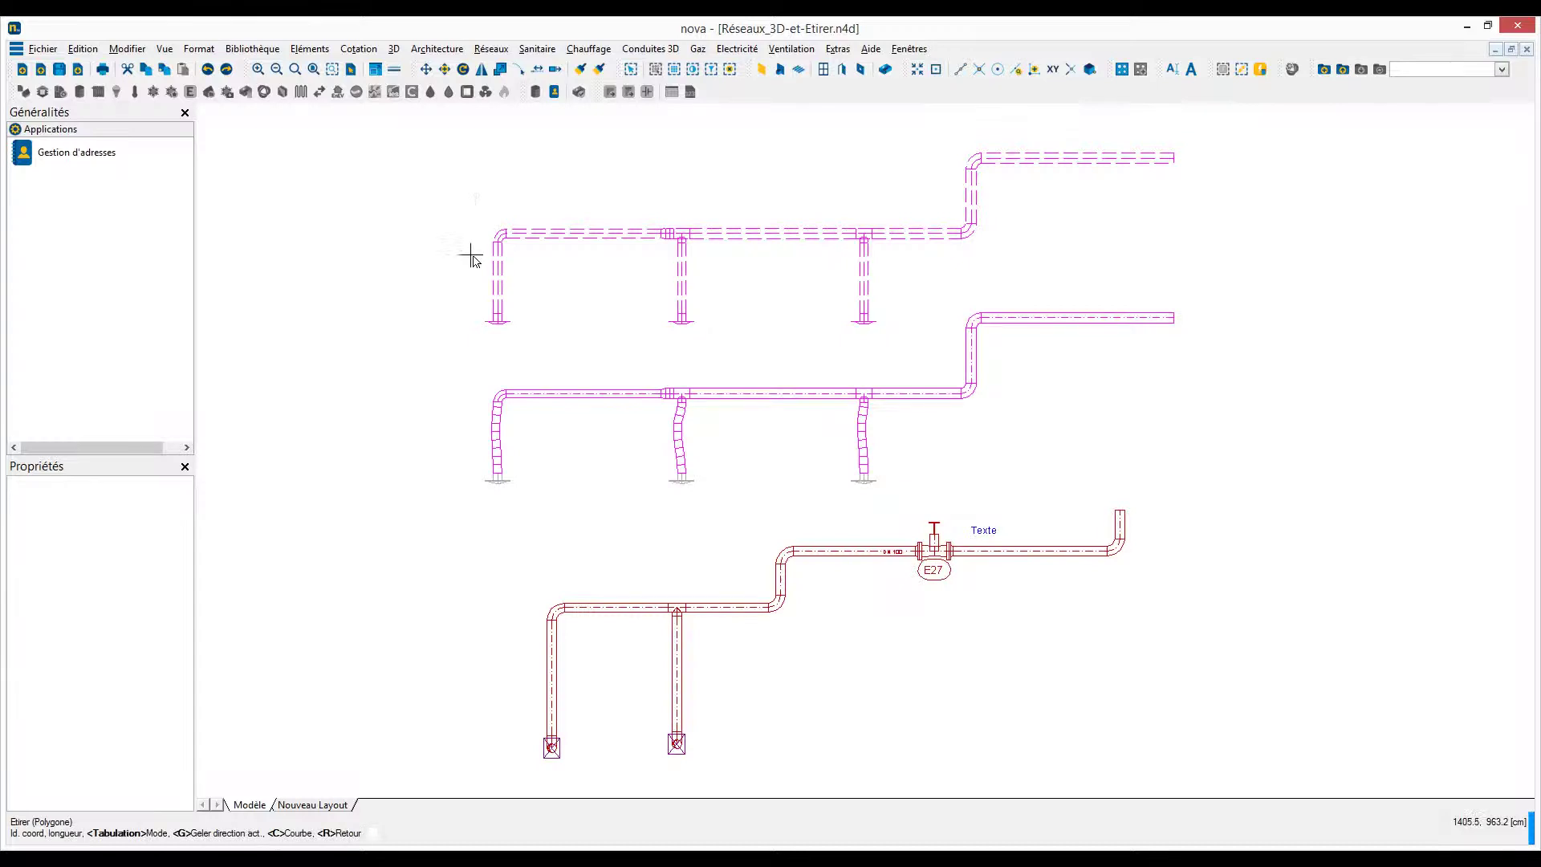
click(476, 292)
click(1025, 275)
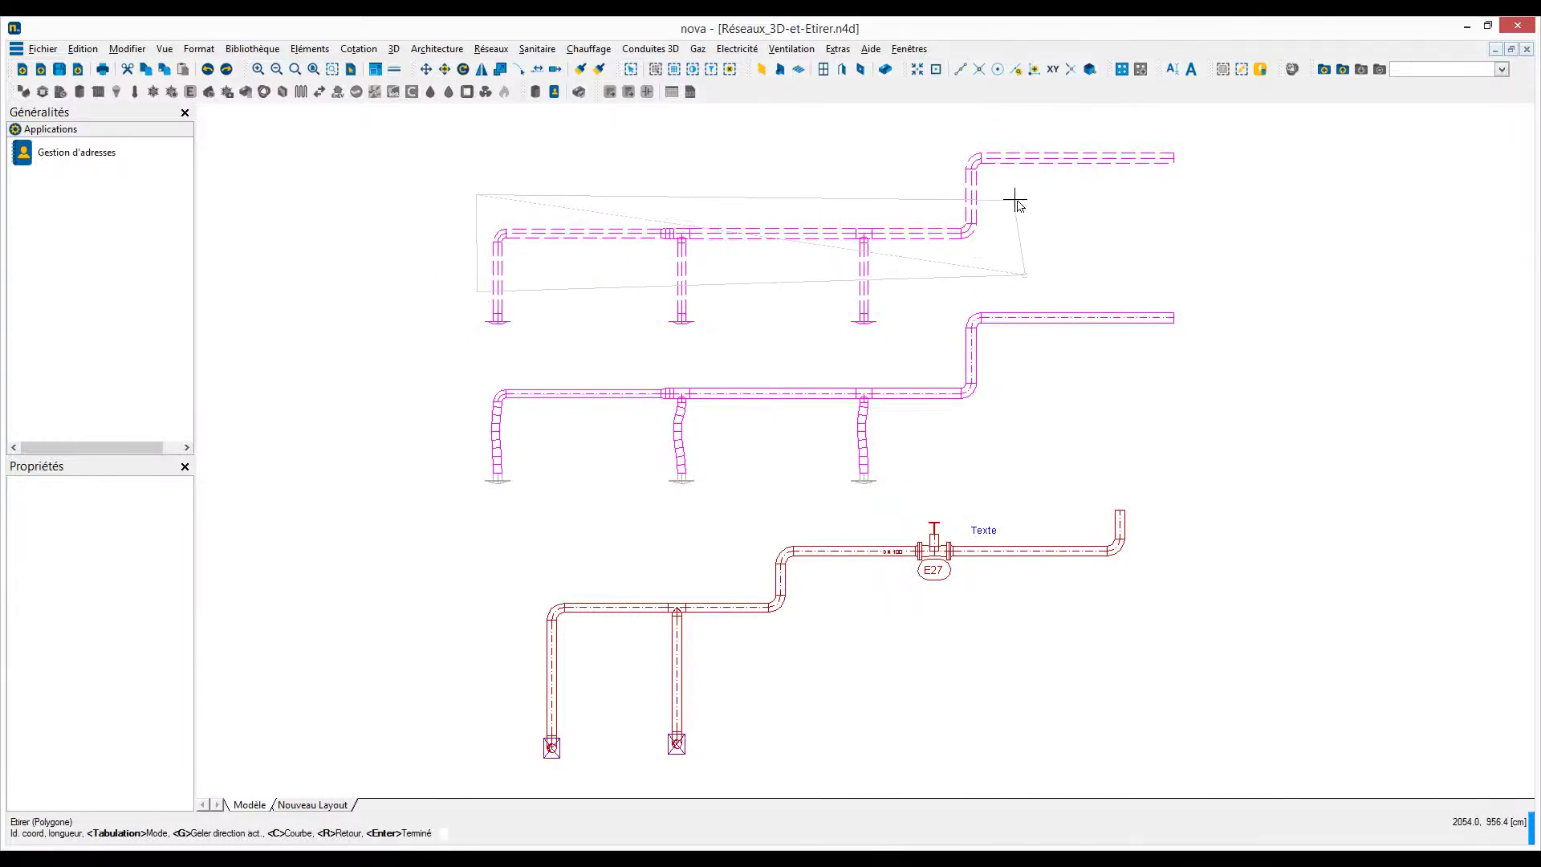
click(1020, 195)
key(Return)
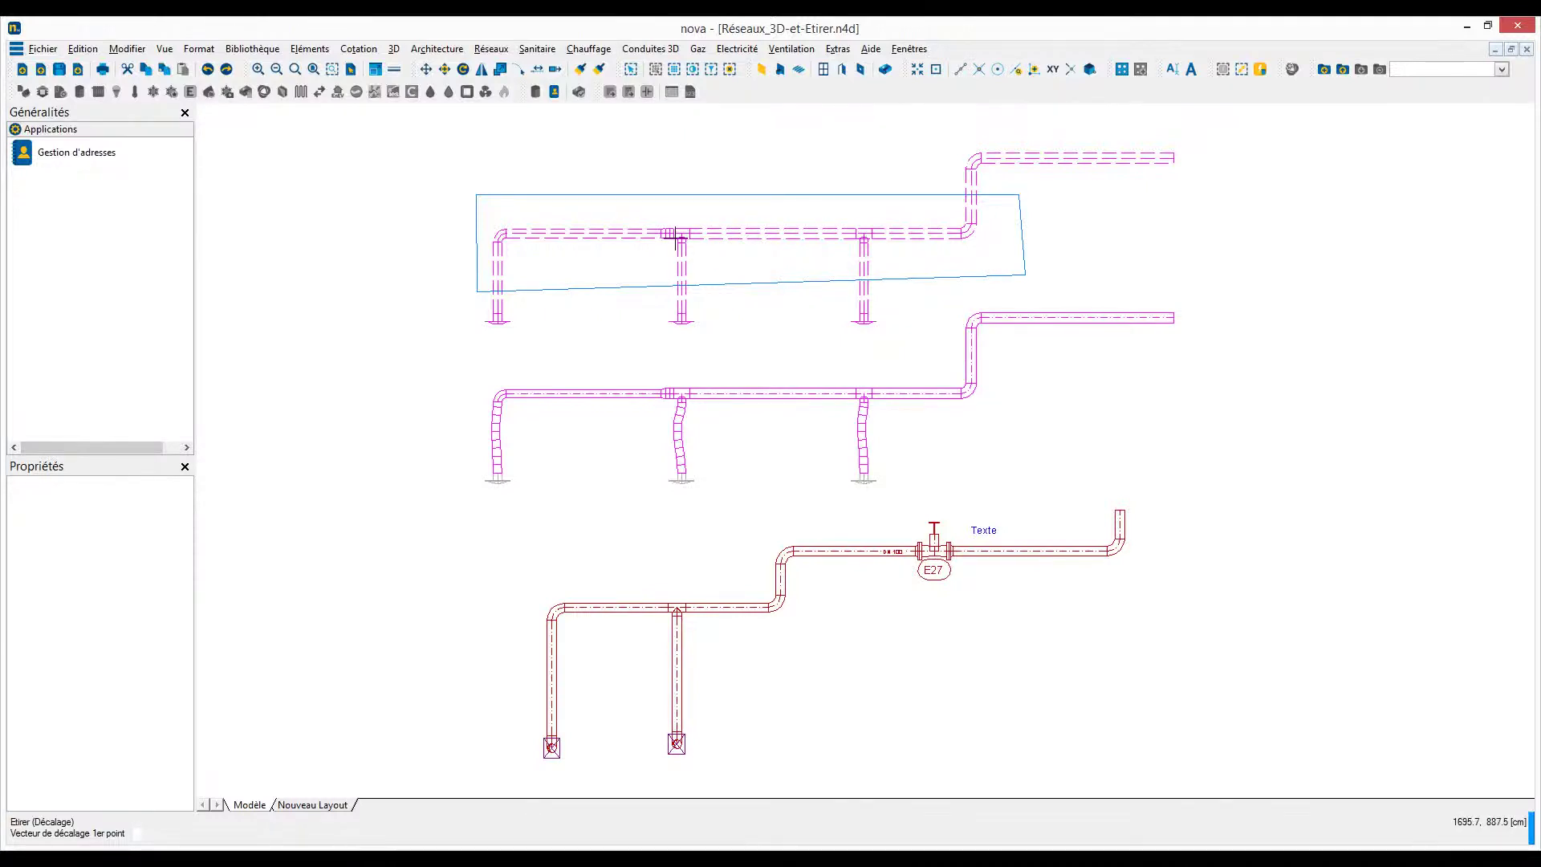
- Shift the outlined run of the upper ventilation network vertically downward, shortening the branches and lengthening the riser
scroll(623, 220, up, 1)
click(622, 227)
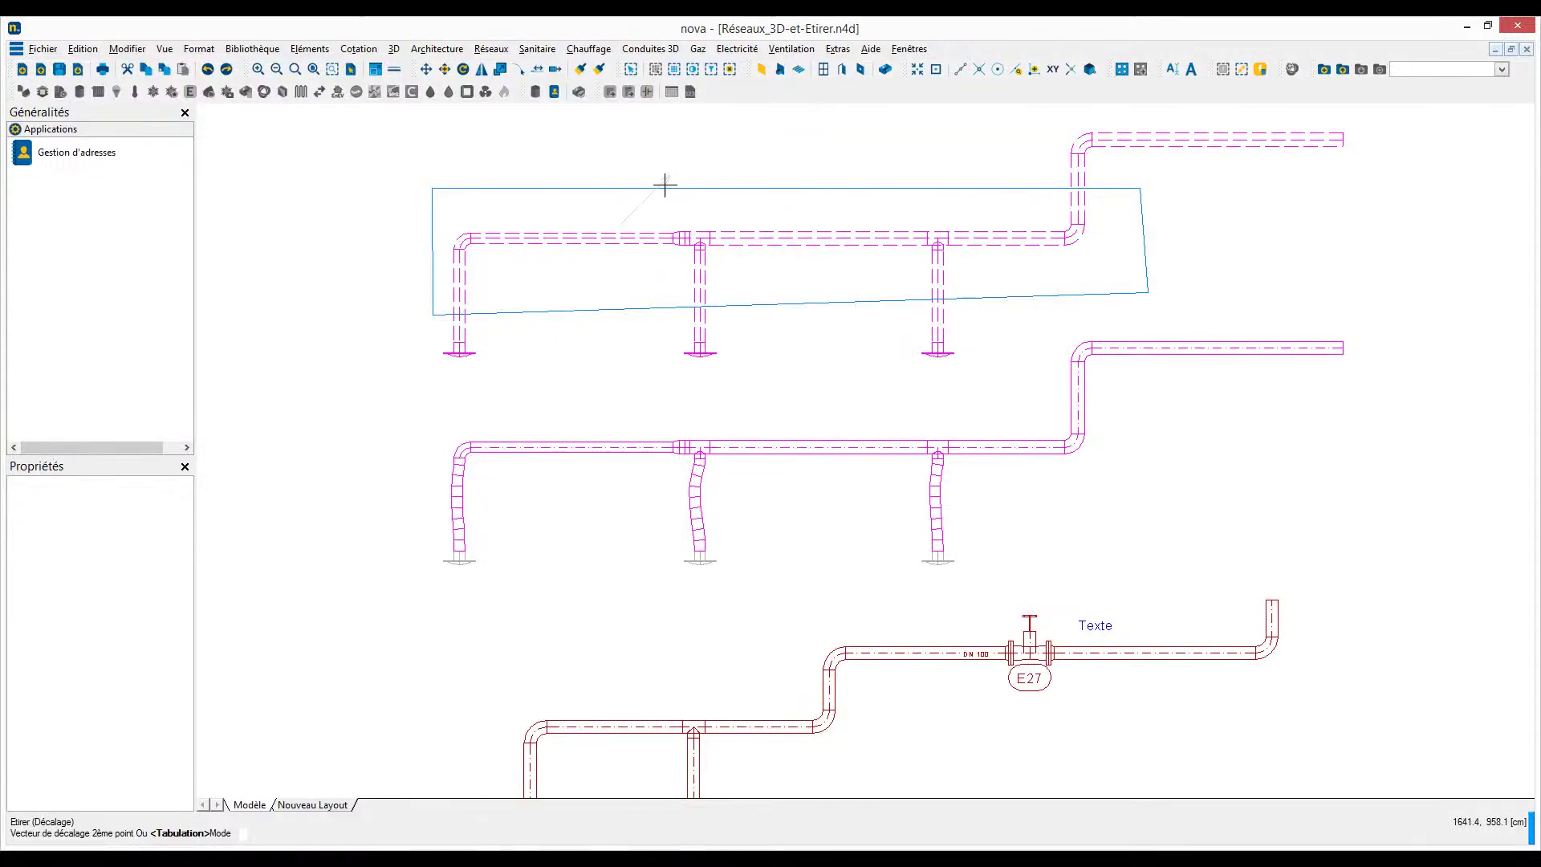
key(Tab)
key(Return)
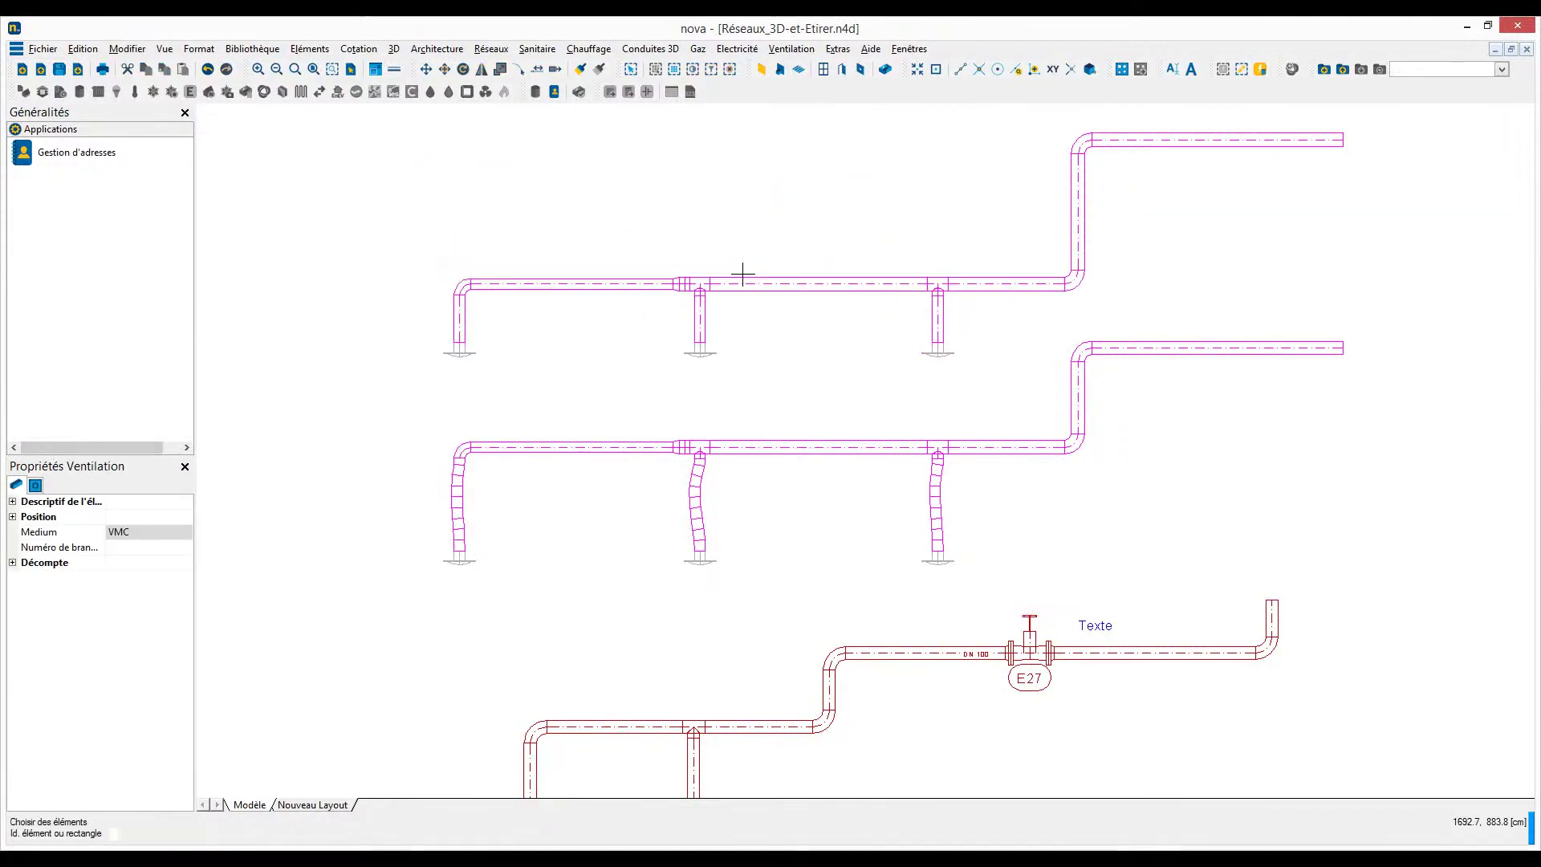
- Mark the whole second ventilation network, the one with flexible branches
right_click(805, 455)
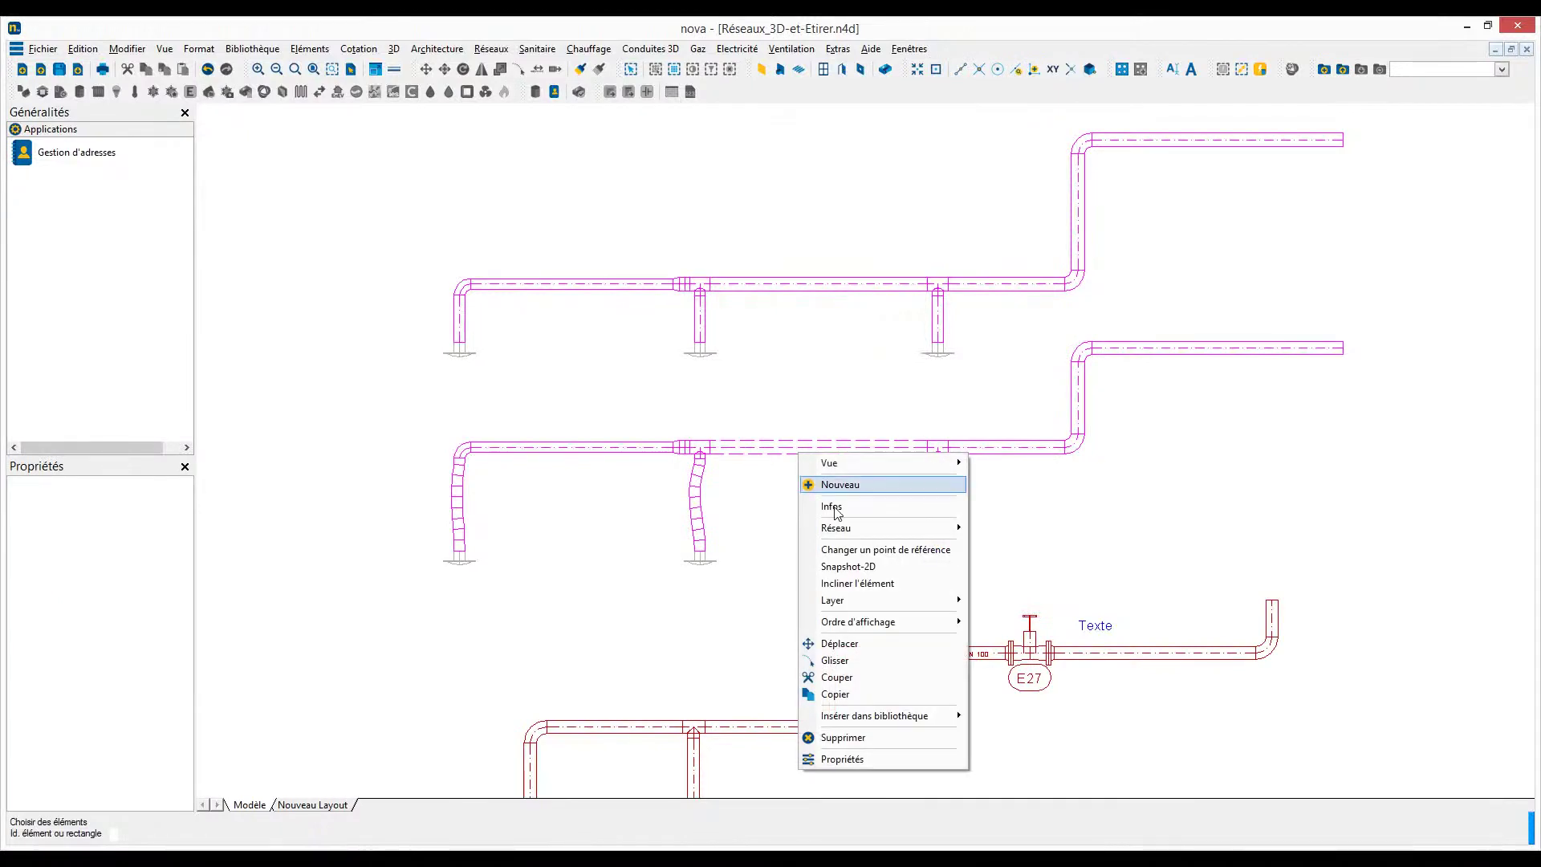
mouse_move(899, 528)
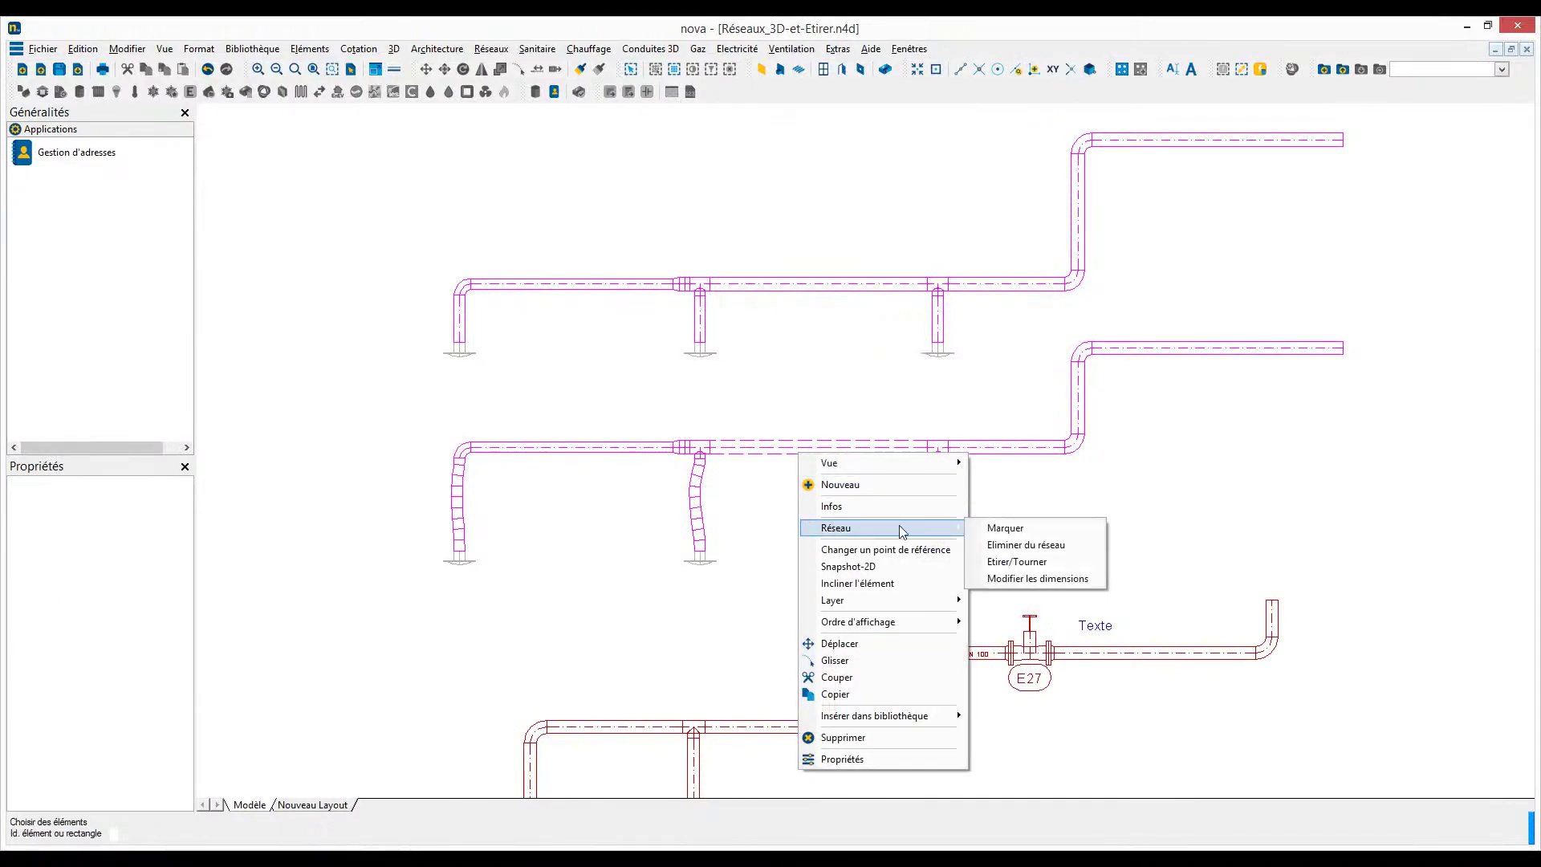
click(1015, 564)
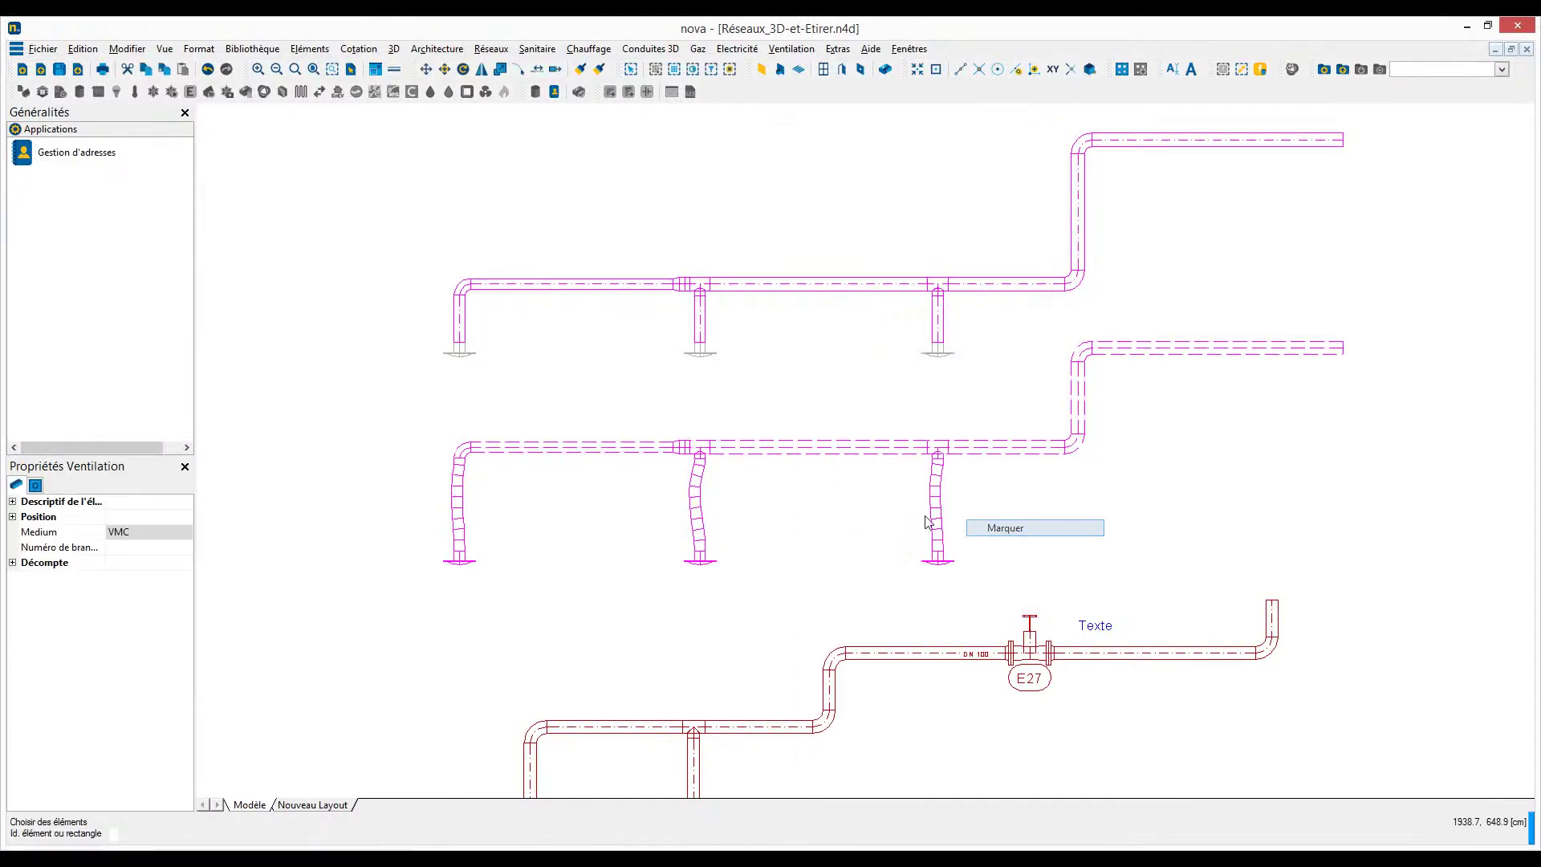
- Start Stretch on the flexible-branch network and outline its lower horizontal run and the branch tops with a four-corner polygon
right_click(592, 455)
click(624, 533)
click(430, 407)
click(434, 507)
click(1153, 507)
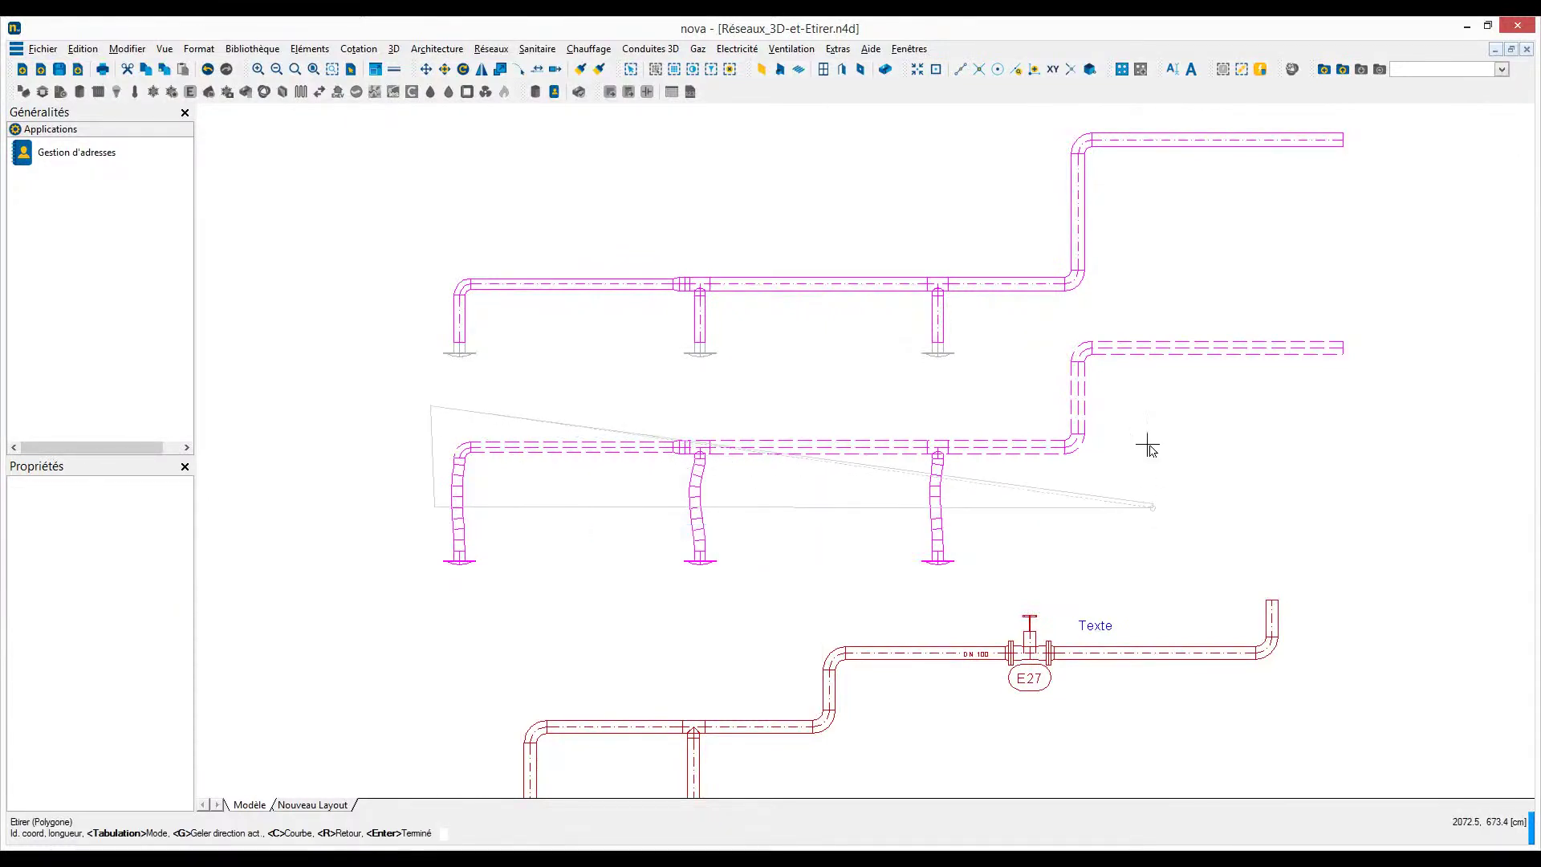
click(1138, 392)
key(Return)
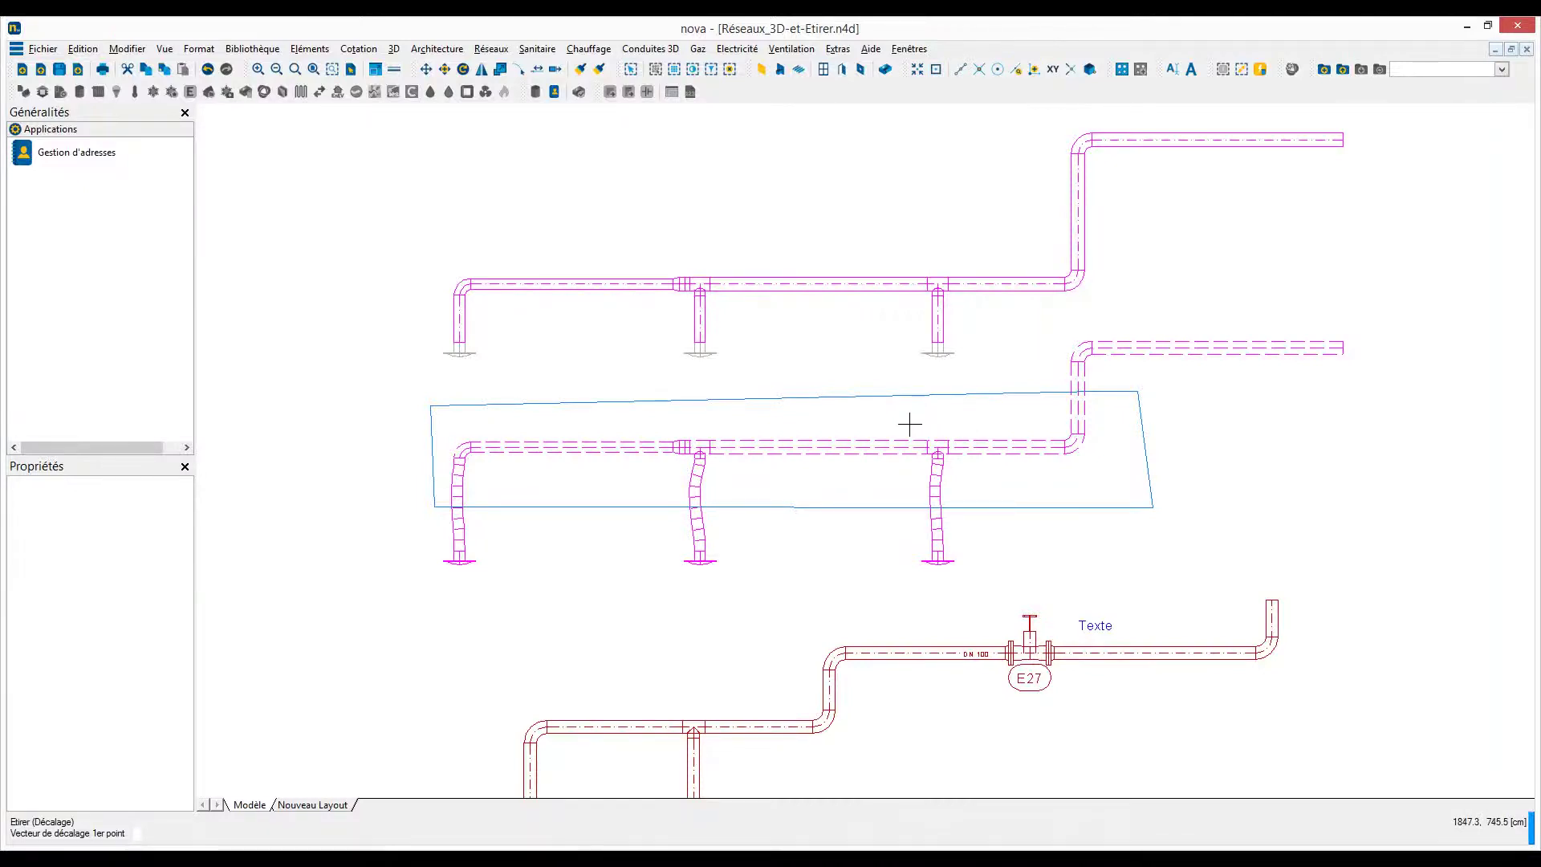
- Shift the outlined run of the flexible-branch network vertically downward, shortening the flexible ducts
click(837, 422)
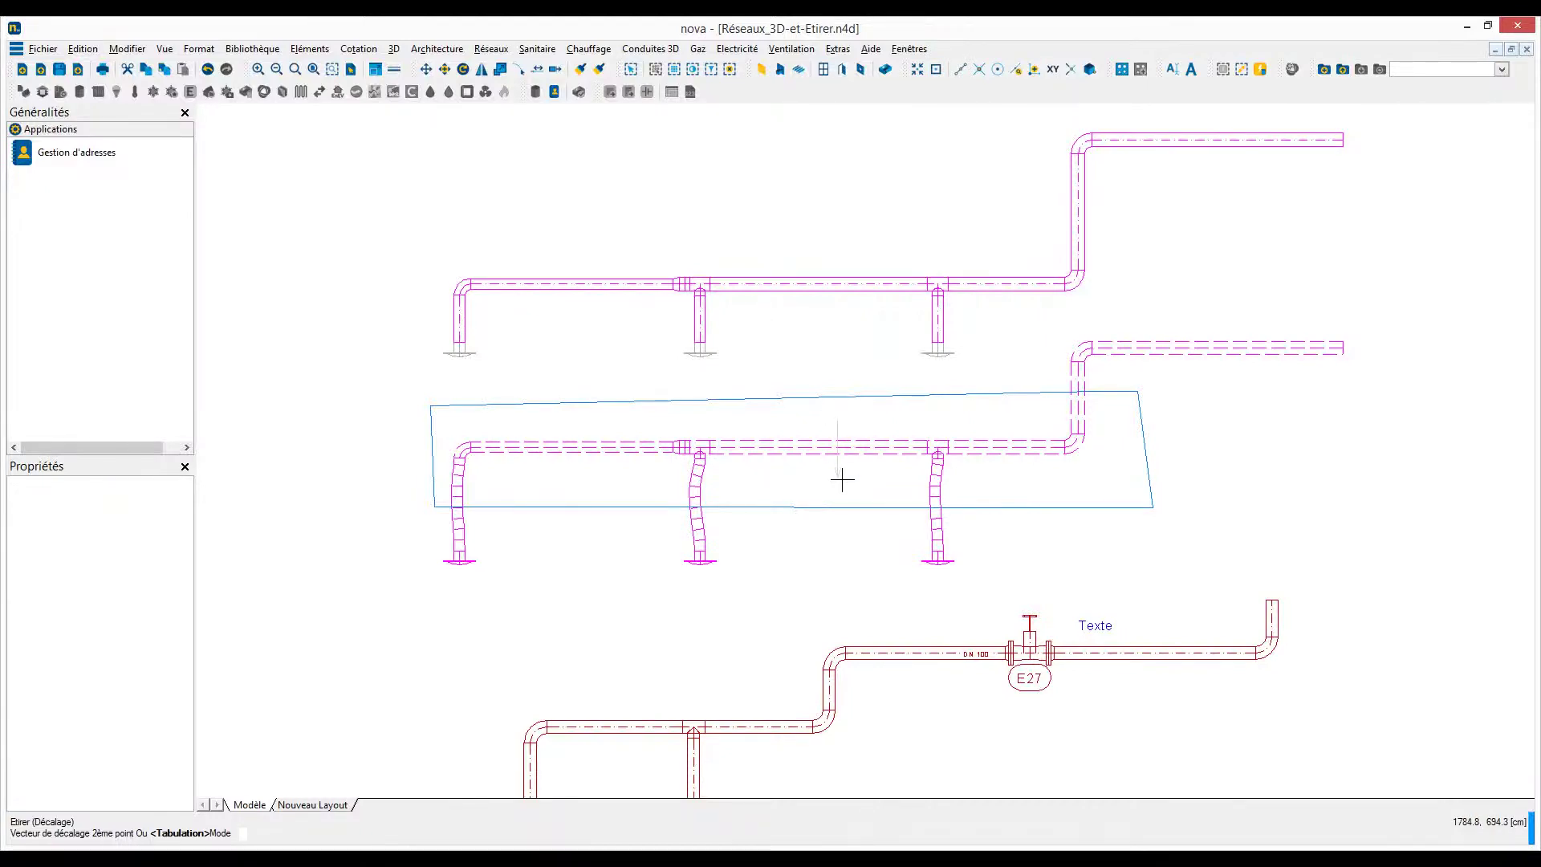
key(Tab)
click(1033, 488)
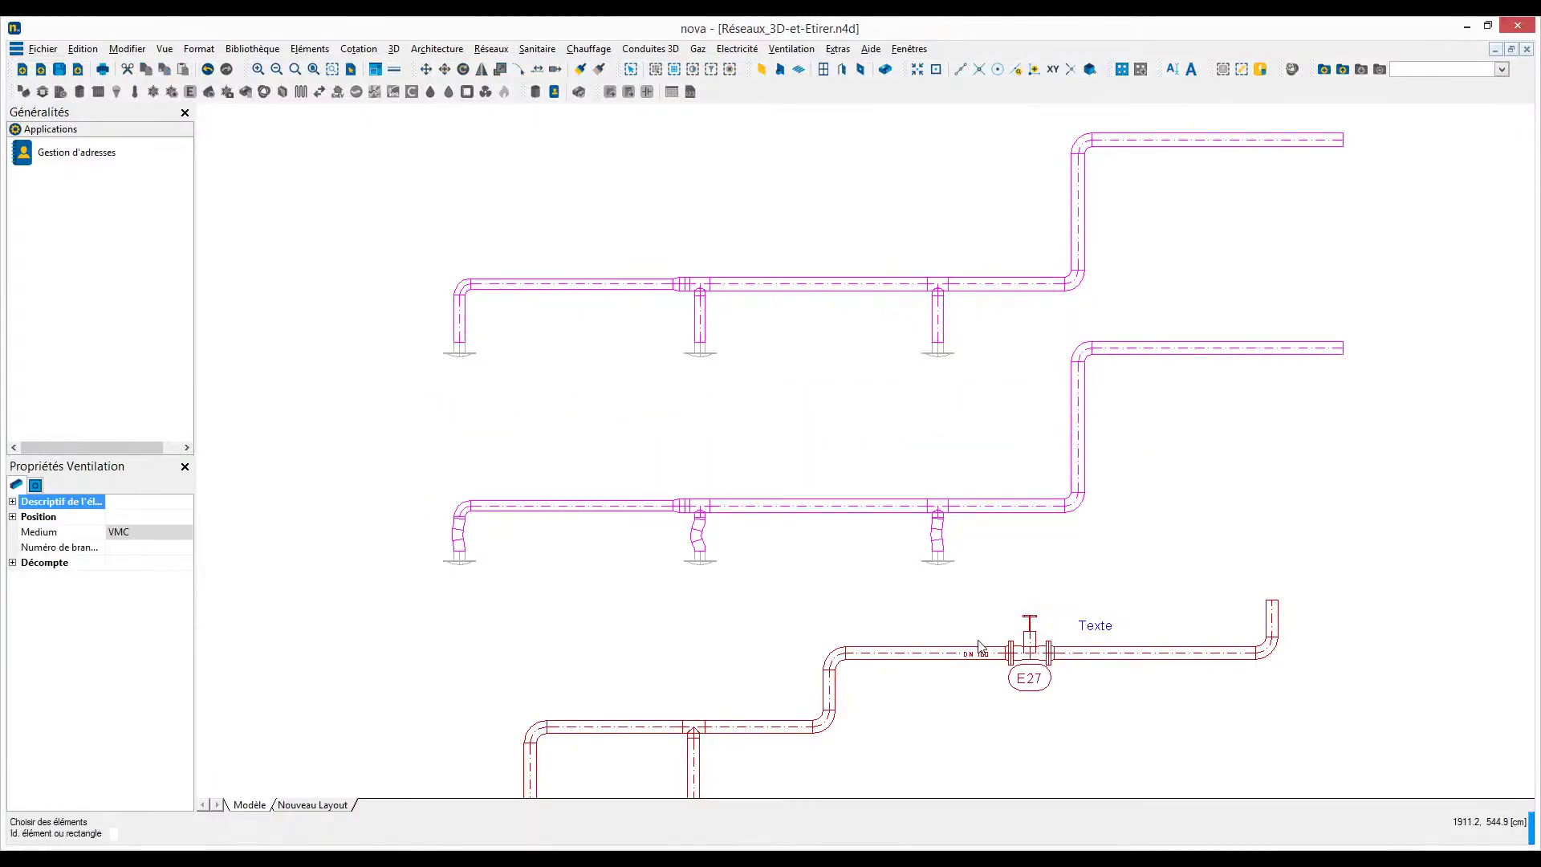
- Lengthen the vertical pipe between the two horizontal runs of the red pipe network by moving the lower part down with Stretch/Rotate (Etirer/Tourner)
middle_drag(976, 633, 935, 384)
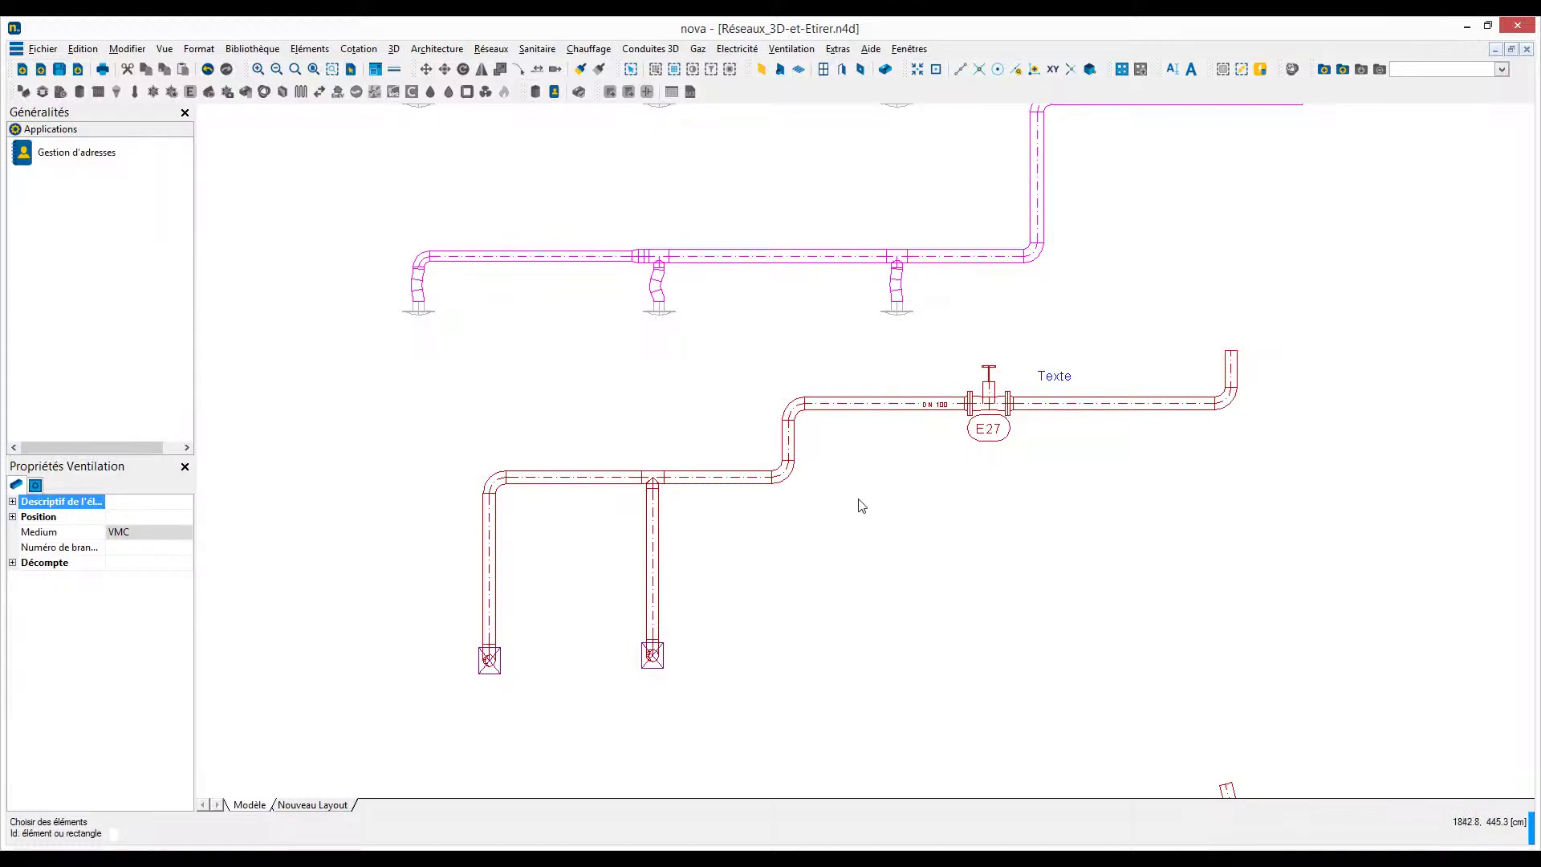
key(Escape)
right_click(793, 449)
mouse_move(835, 519)
click(993, 553)
click(712, 523)
click(713, 518)
click(713, 519)
- Mark the whole red pipe network from its outer vertical branch
right_click(497, 599)
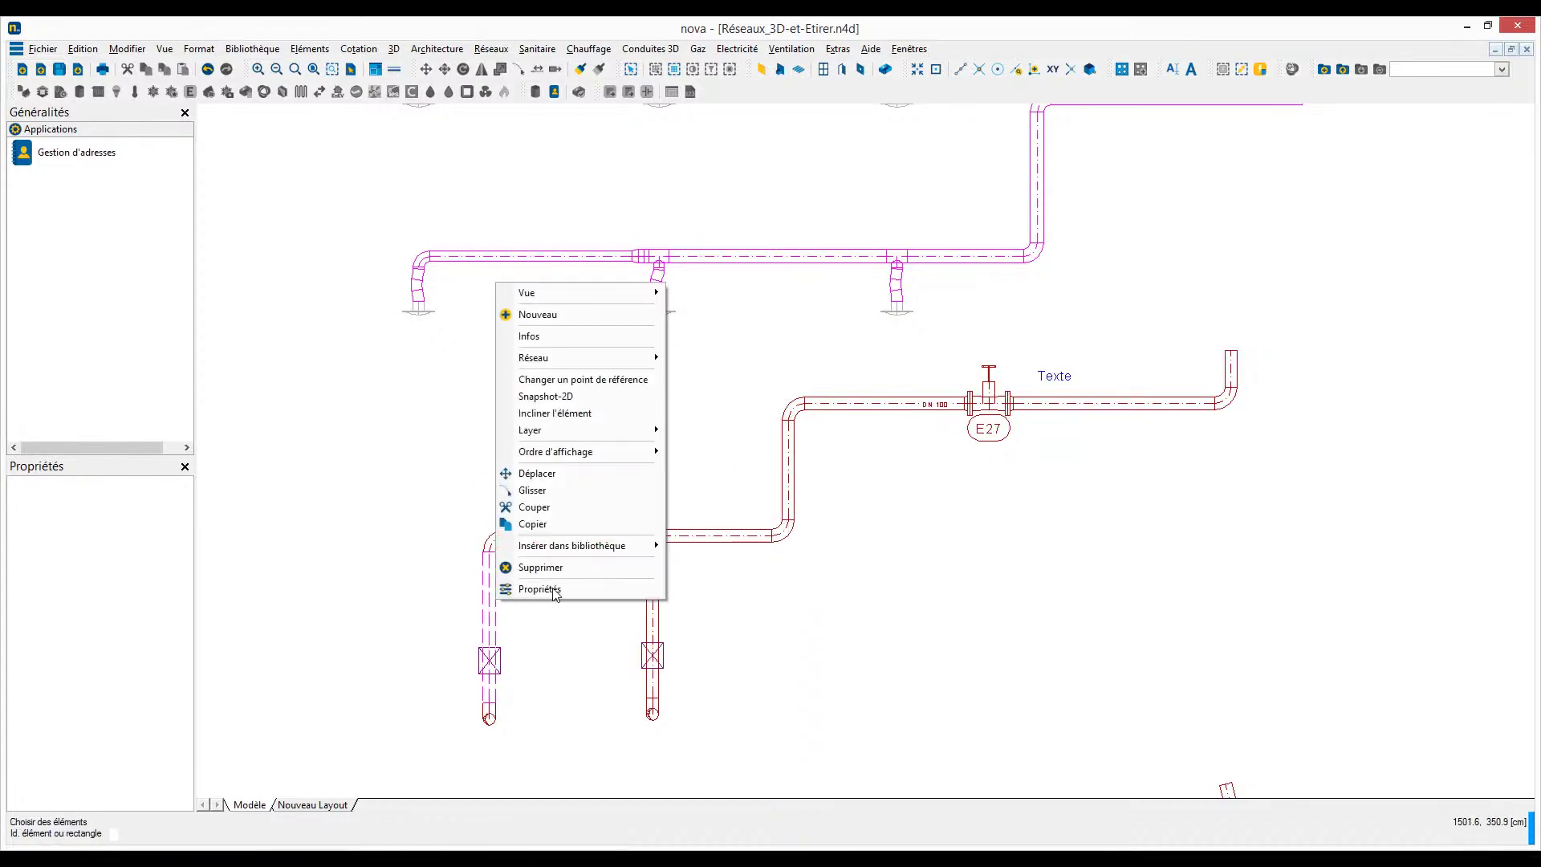
mouse_move(554, 364)
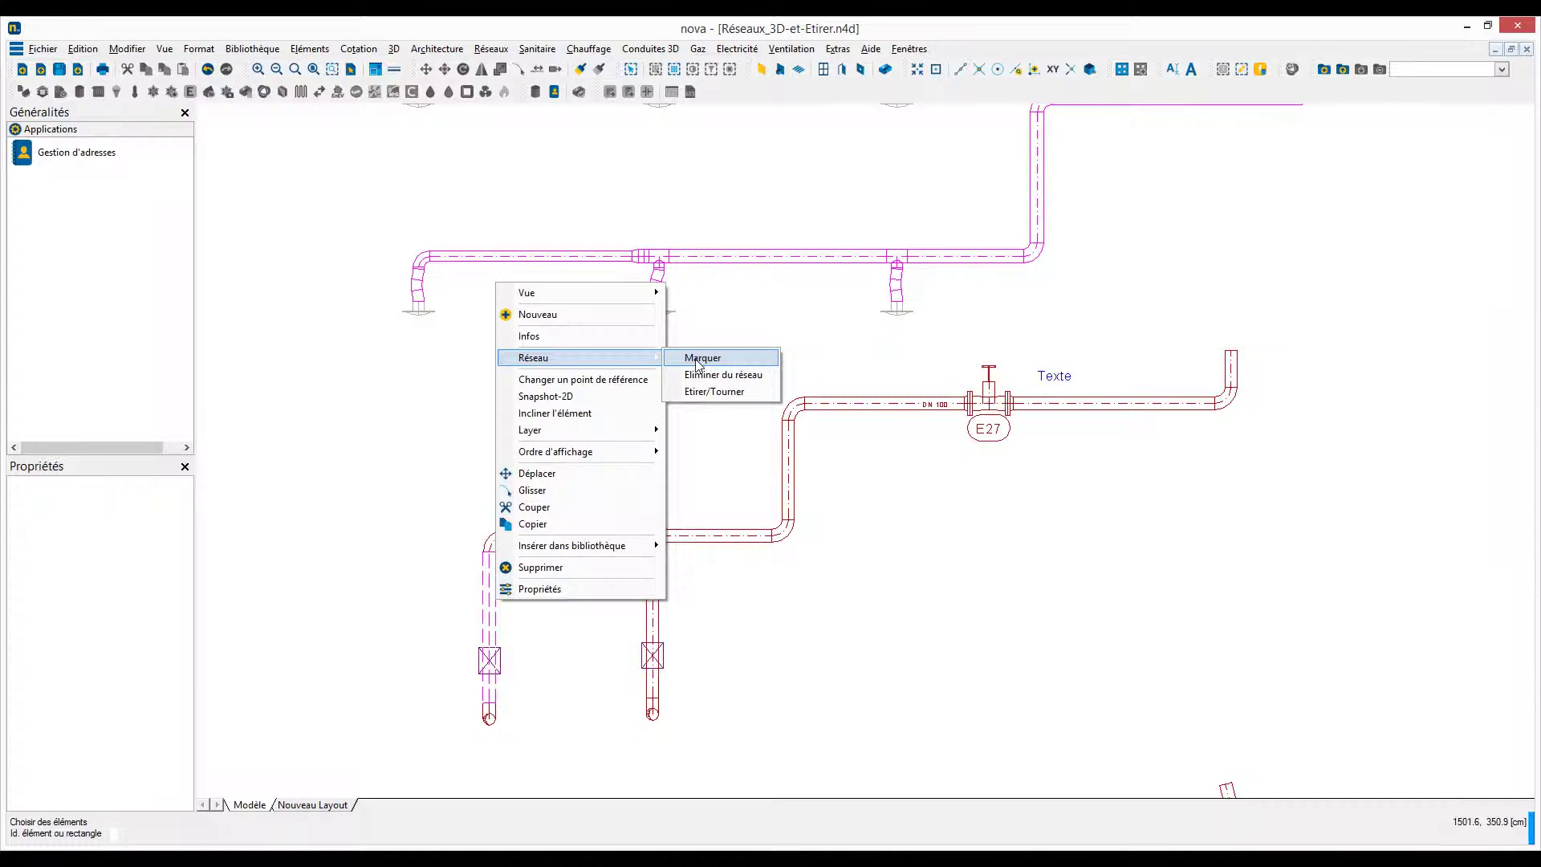
click(698, 356)
- Start Stretch on the marked pipe network and outline the lower ends of both vertical branches with a four-corner polygon
right_click(504, 640)
click(526, 688)
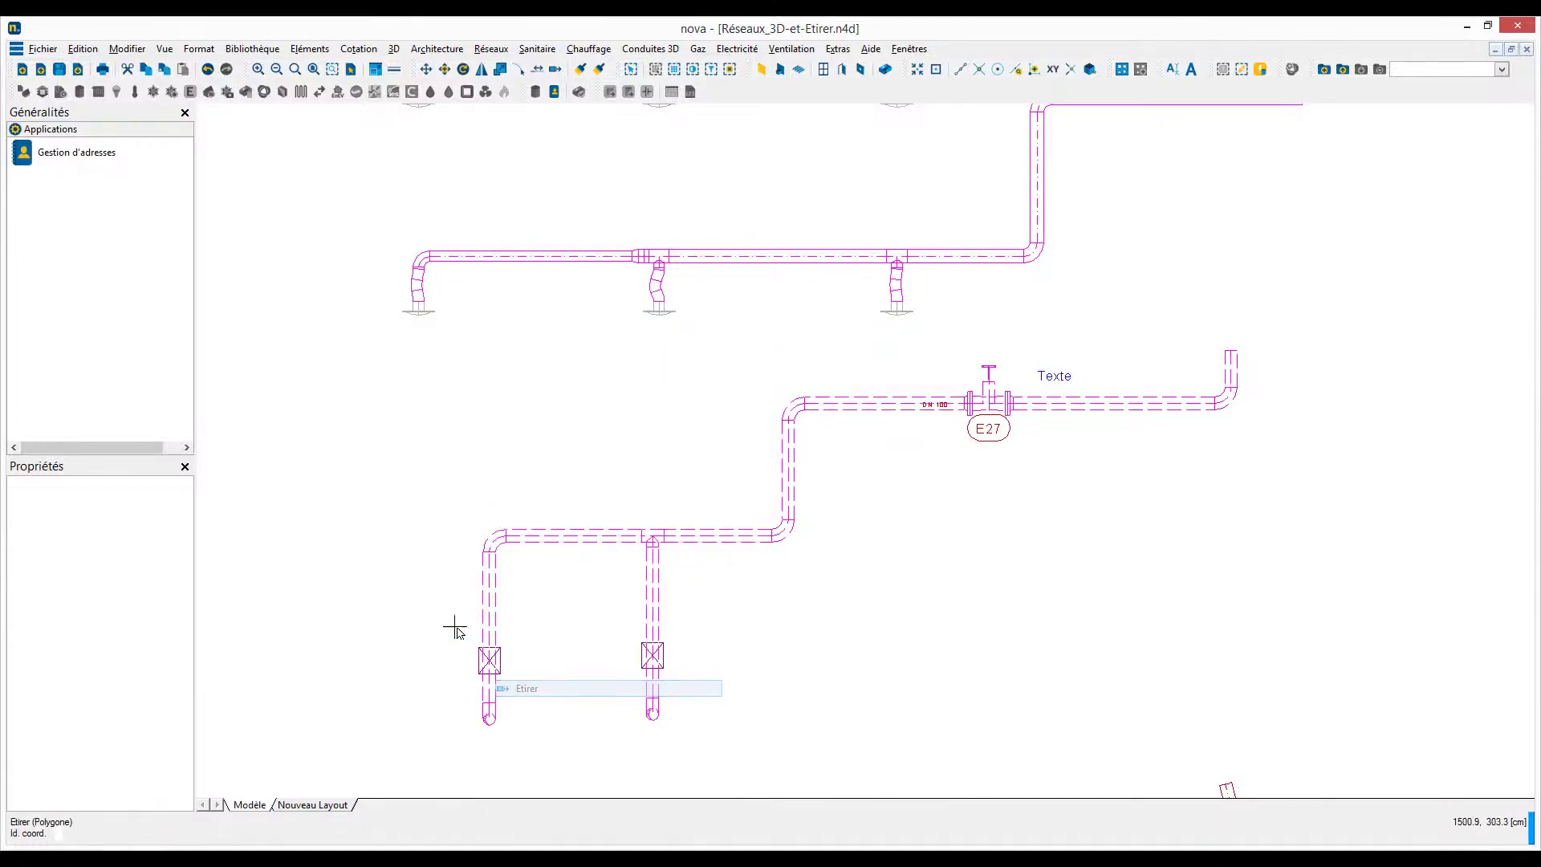
click(450, 619)
click(458, 742)
click(762, 748)
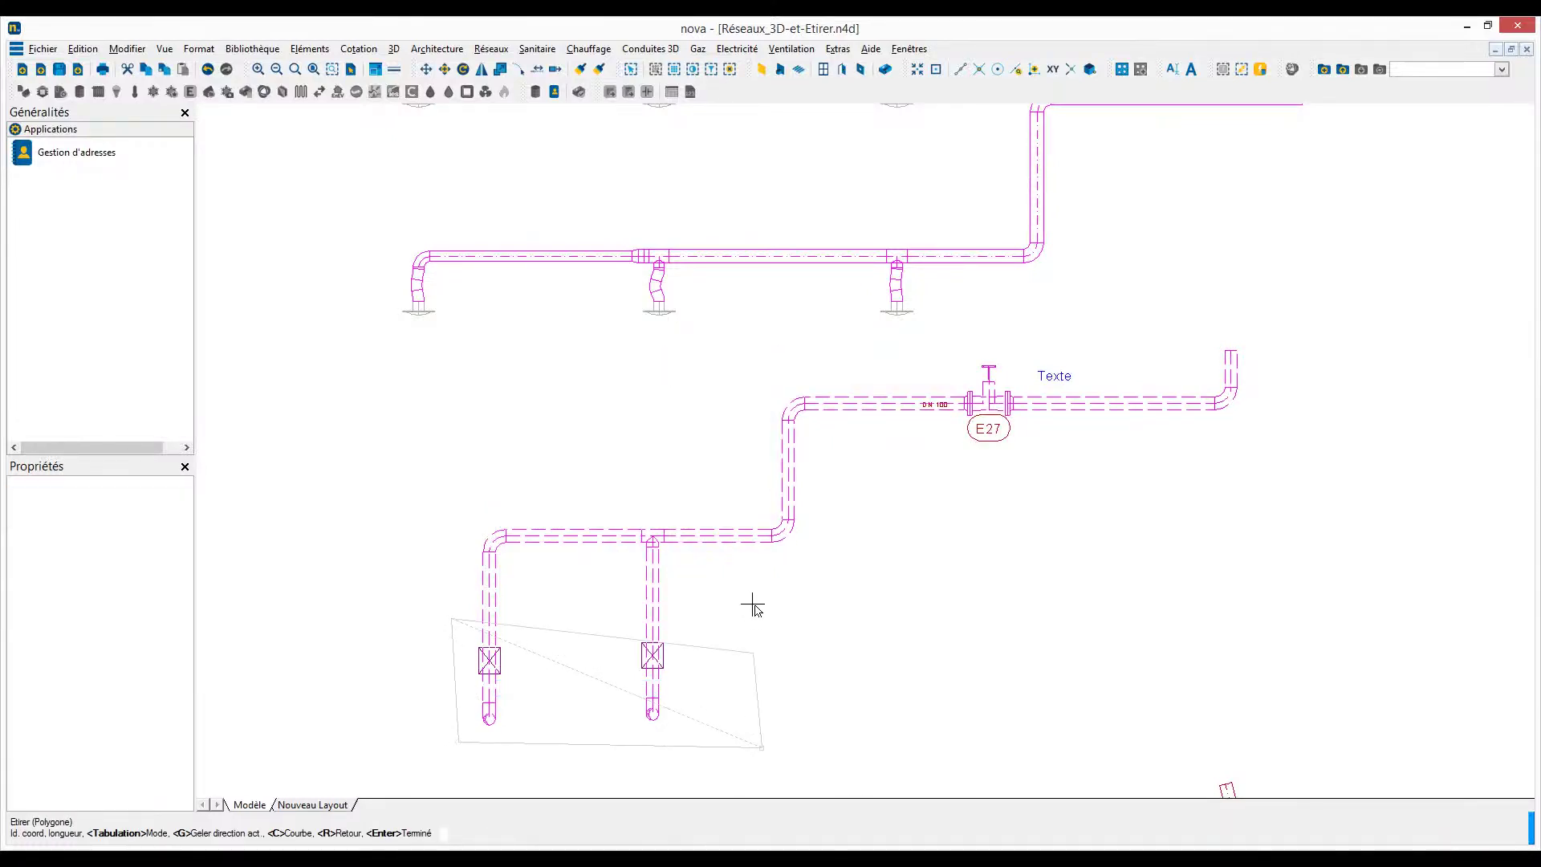
double_click(757, 592)
- Shift the outlined branch ends vertically up to the centre of the crossed square symbol and decline saving the drawing
scroll(653, 715, up, 5)
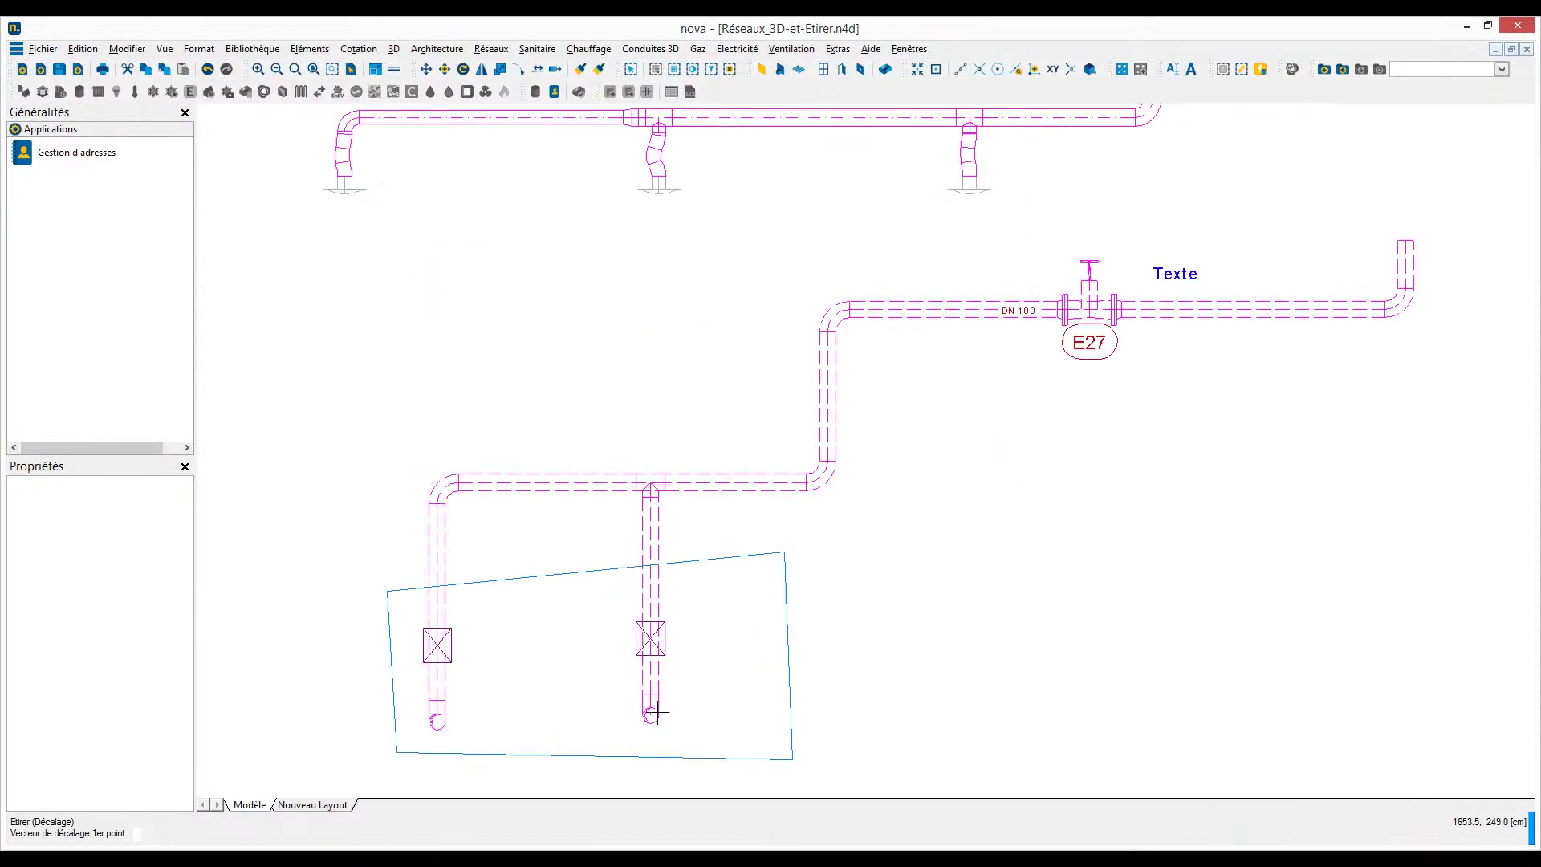
click(651, 717)
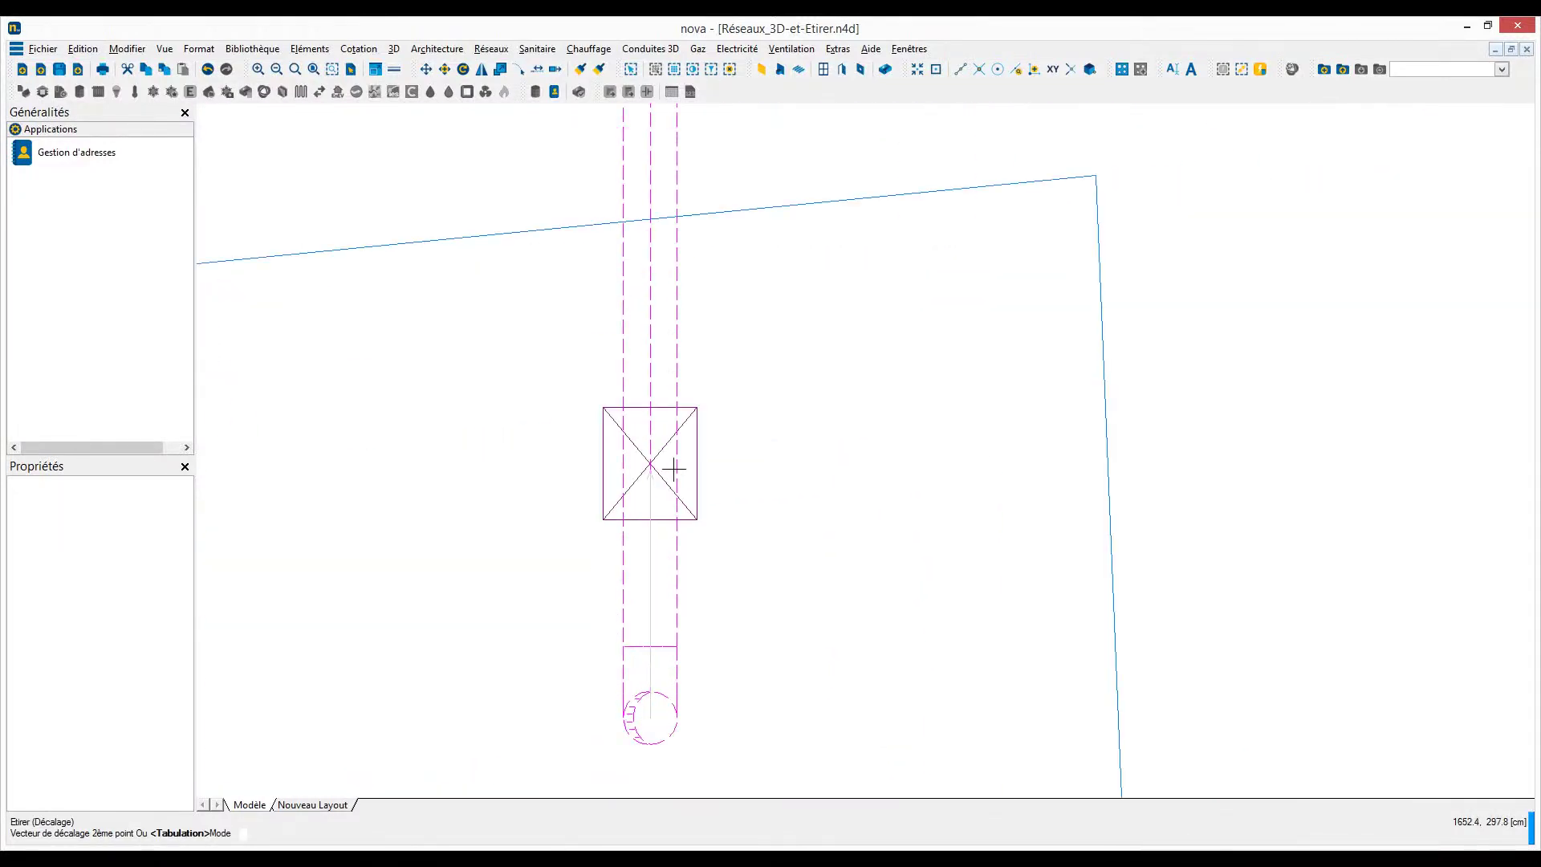
key(Tab)
click(910, 465)
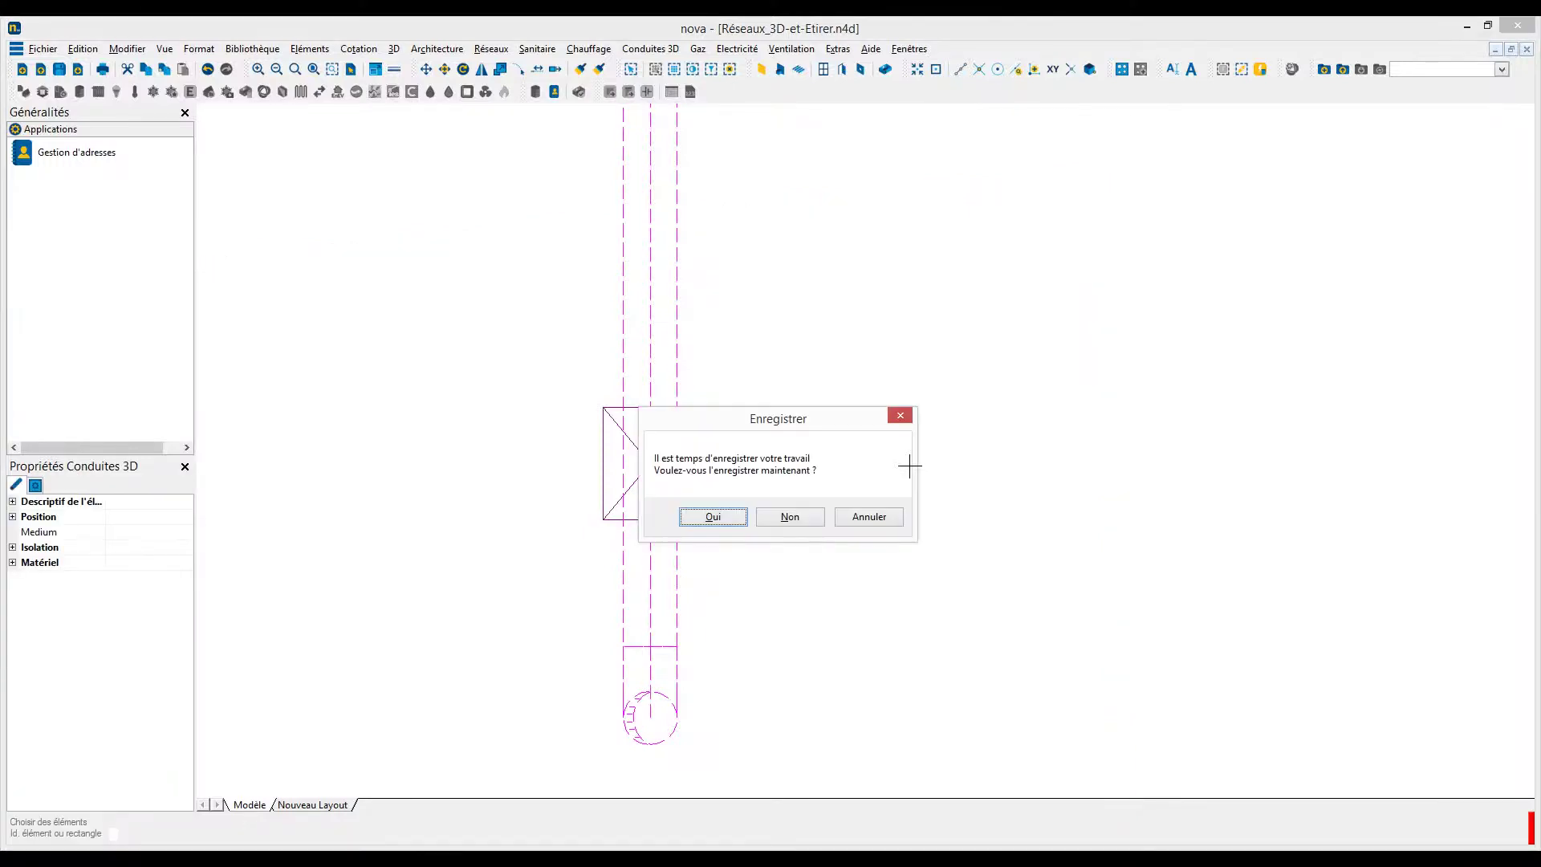
click(758, 517)
- Select the upper horizontal pipe run with its valve, the DN 100 label, the E27 tag and the Texte annotation
scroll(735, 520, down, 4)
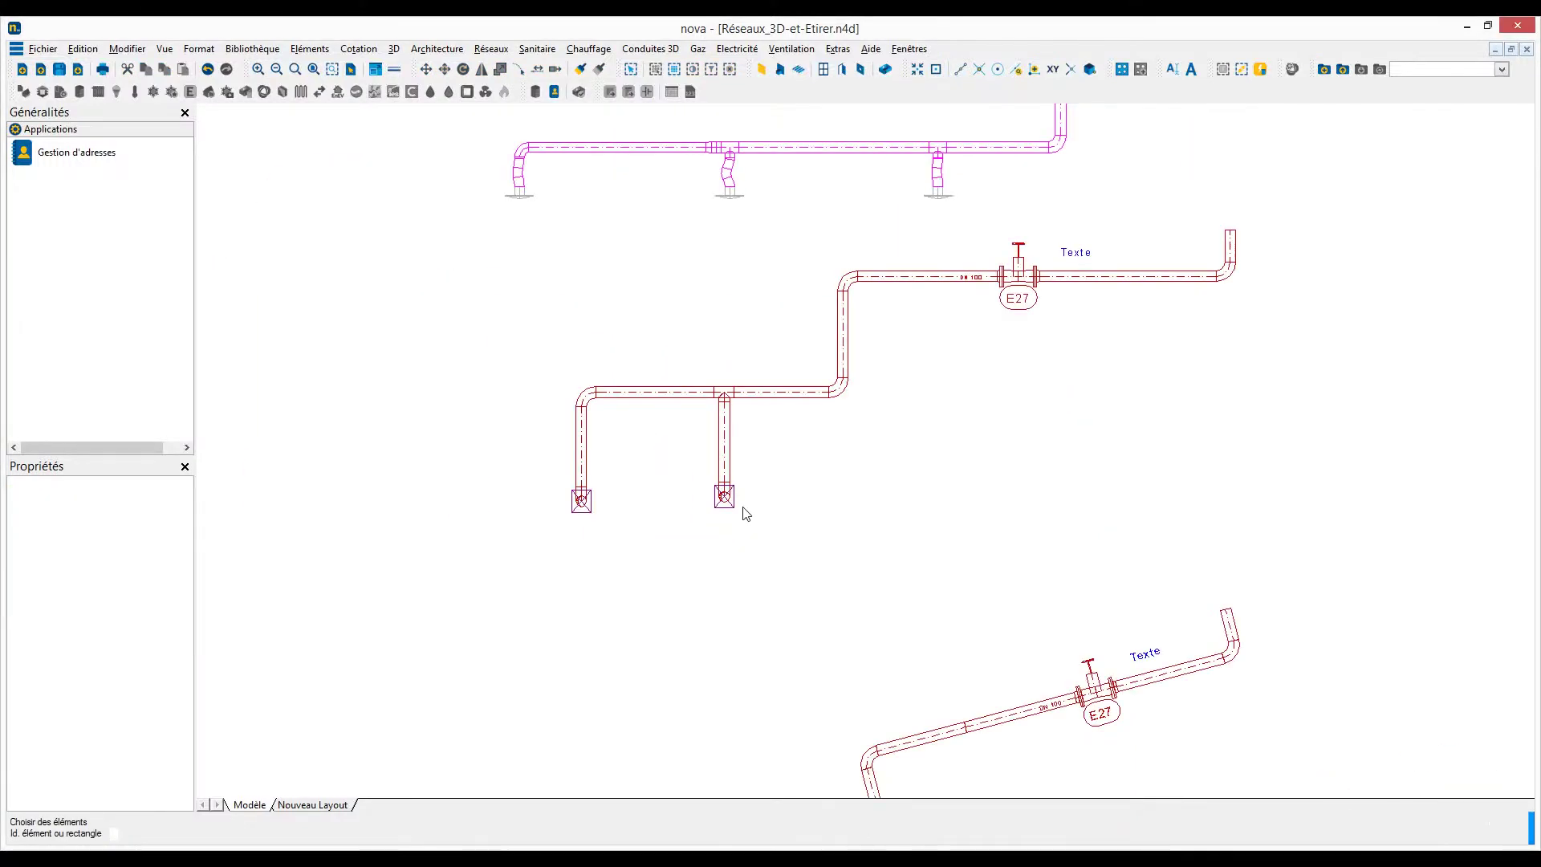
middle_drag(1046, 334, 842, 491)
scroll(825, 448, up, 4)
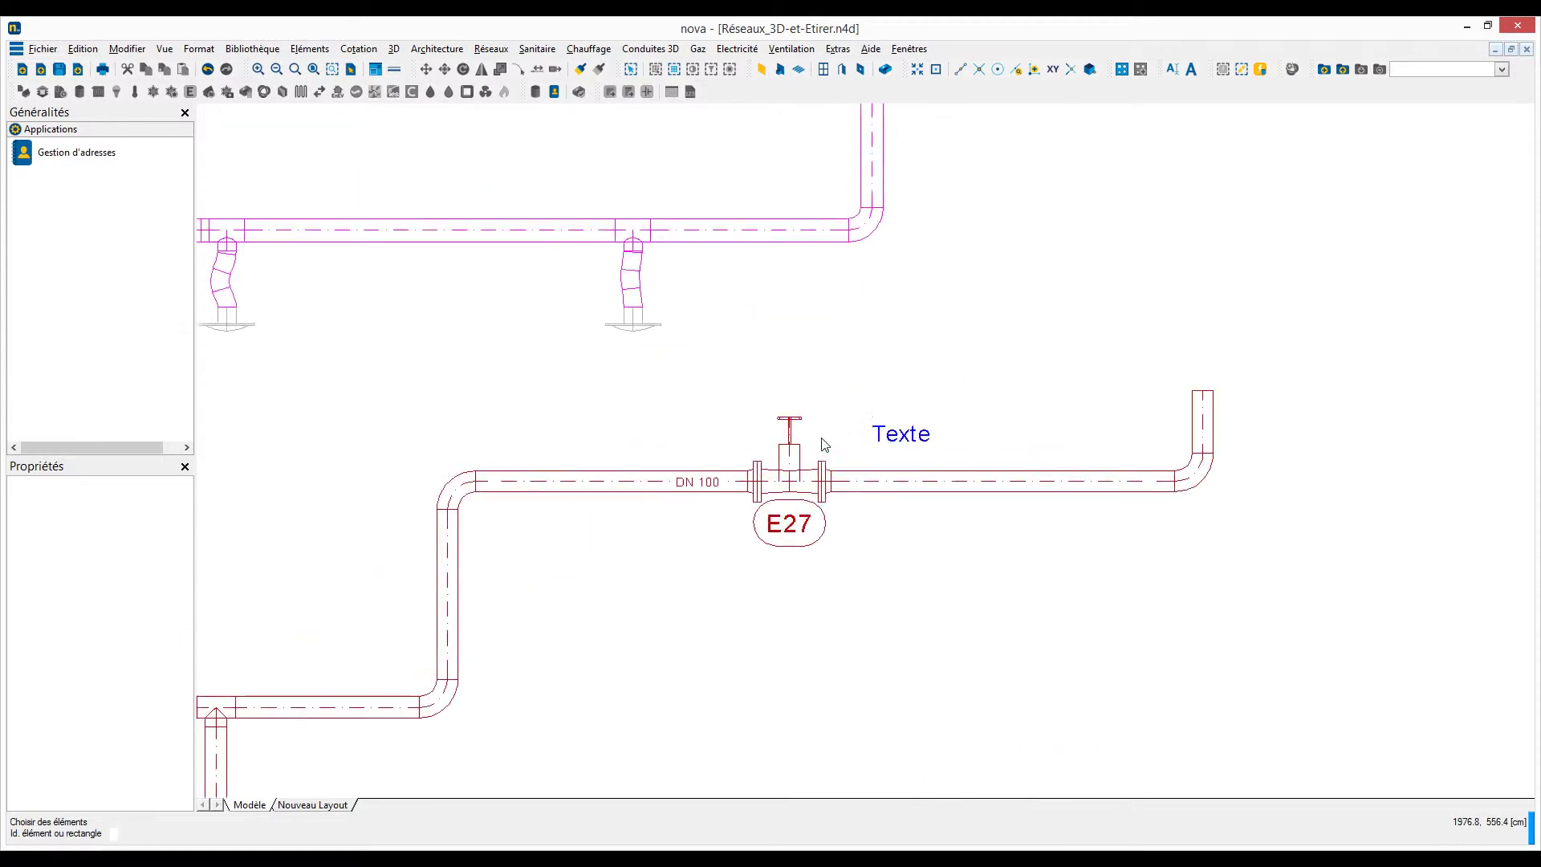
drag(587, 363, 1057, 661)
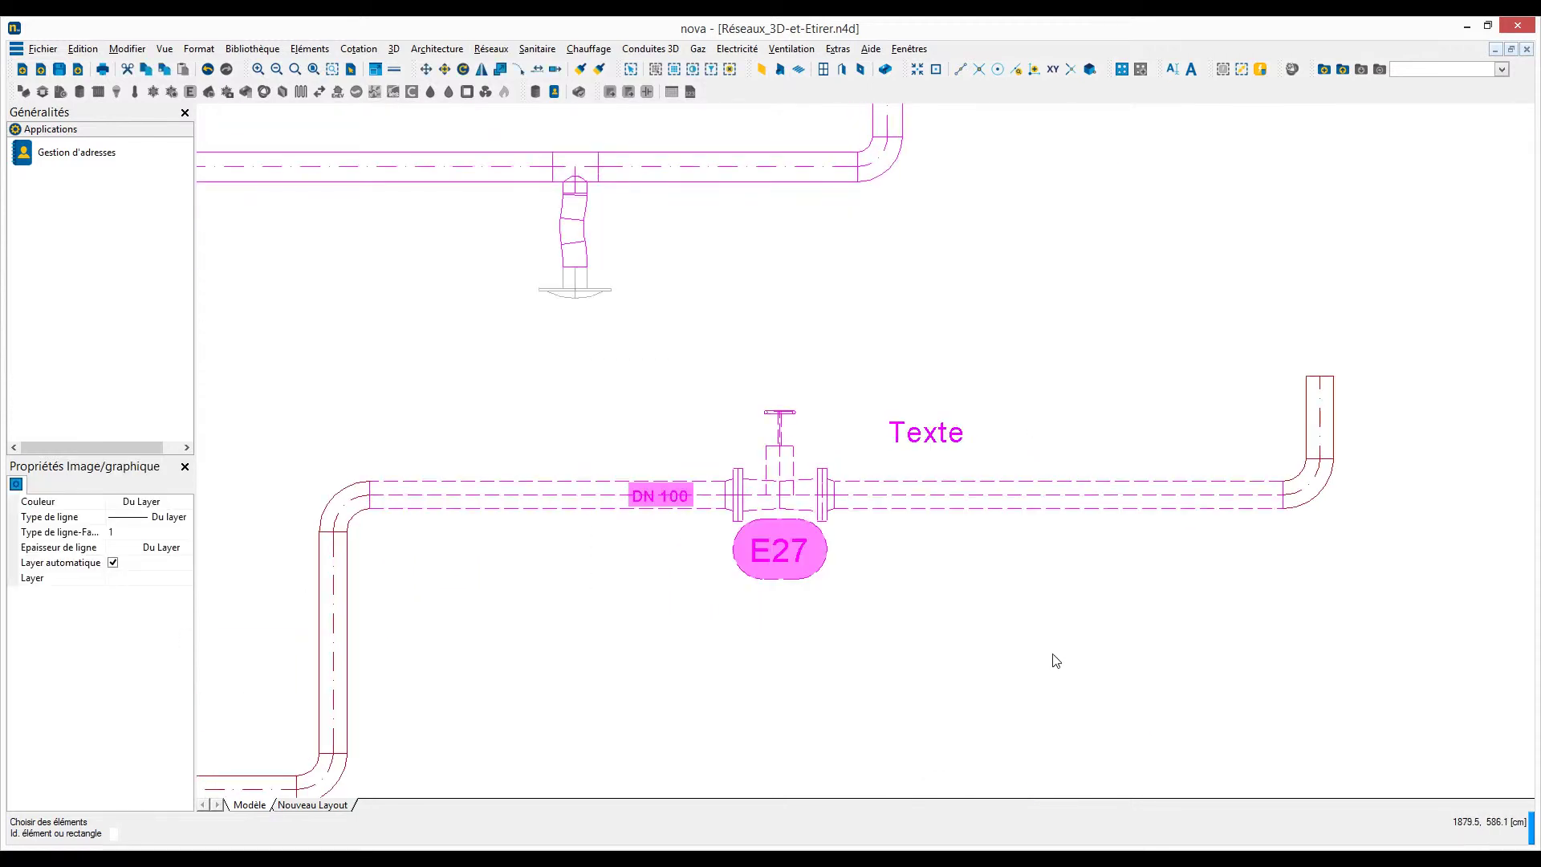
- Start Stretch on the selection and outline the valve with its DN 100, E27 and Texte labels using a four-corner polygon
right_click(936, 514)
click(964, 569)
click(588, 371)
click(585, 608)
click(948, 681)
click(1096, 363)
key(Return)
- Shift the outlined valve and its labels horizontally to the right along the pipe
click(883, 408)
key(Tab)
click(959, 405)
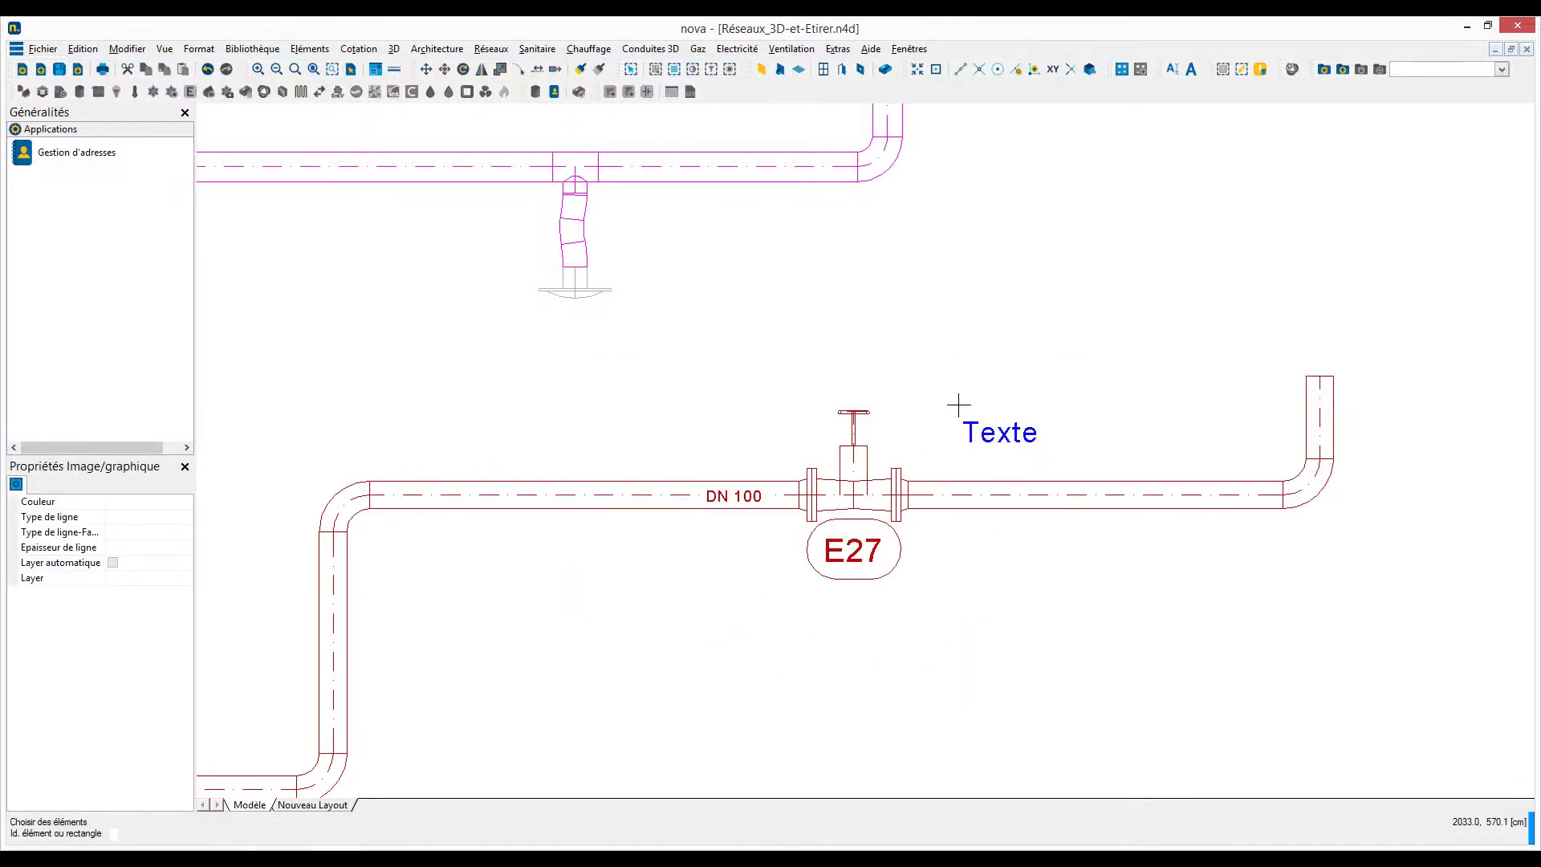
scroll(959, 405, down, 6)
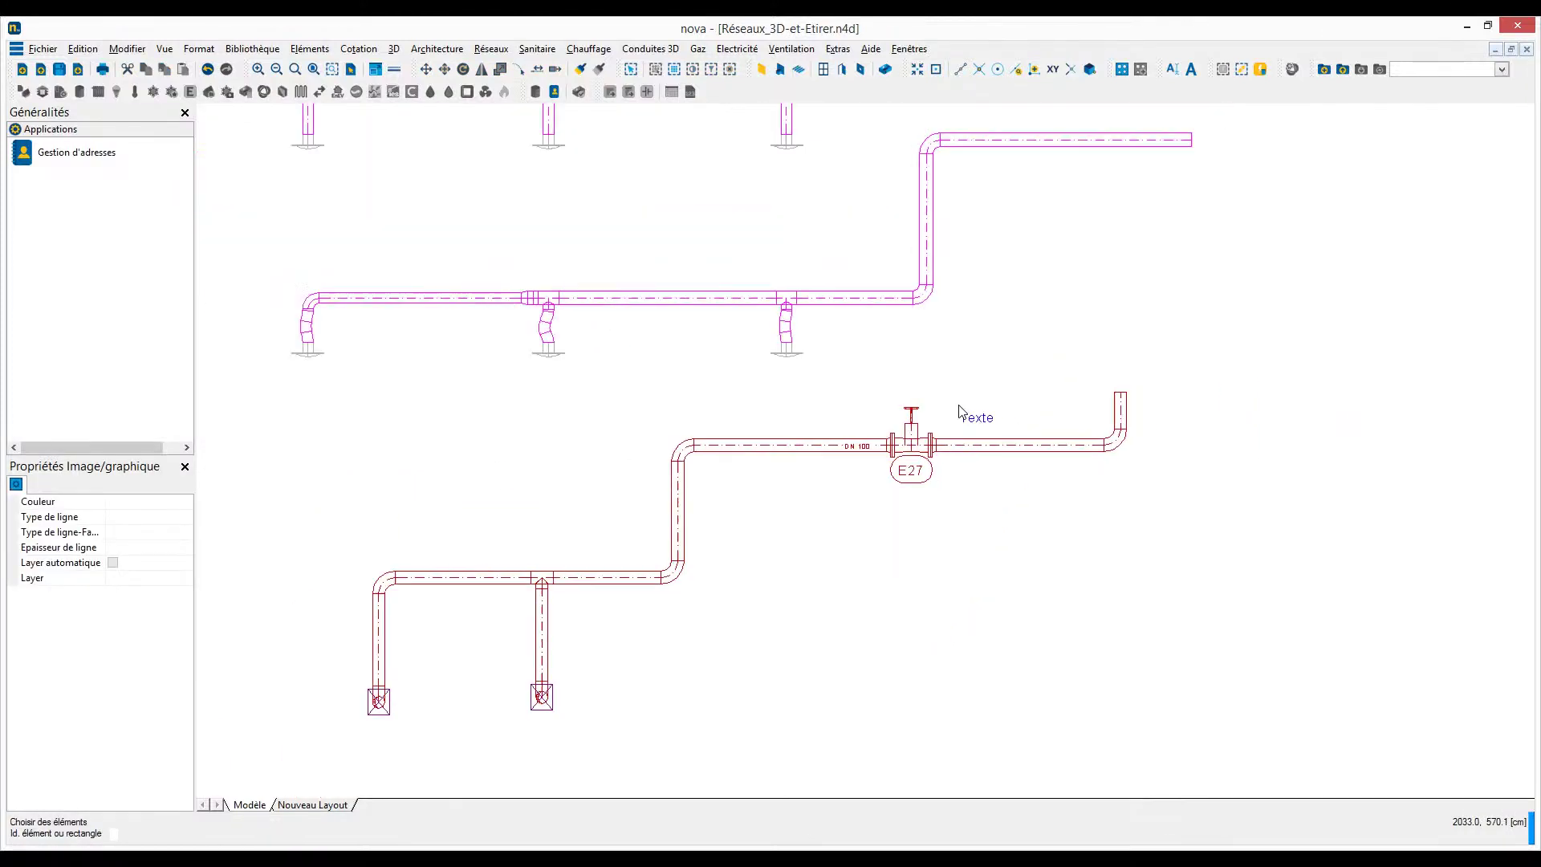
- Use Etirer/Tourner on the short connecting pipe of the inclined network to shift its lower run and both branches downwards along the pipe axis
middle_drag(938, 646, 793, 411)
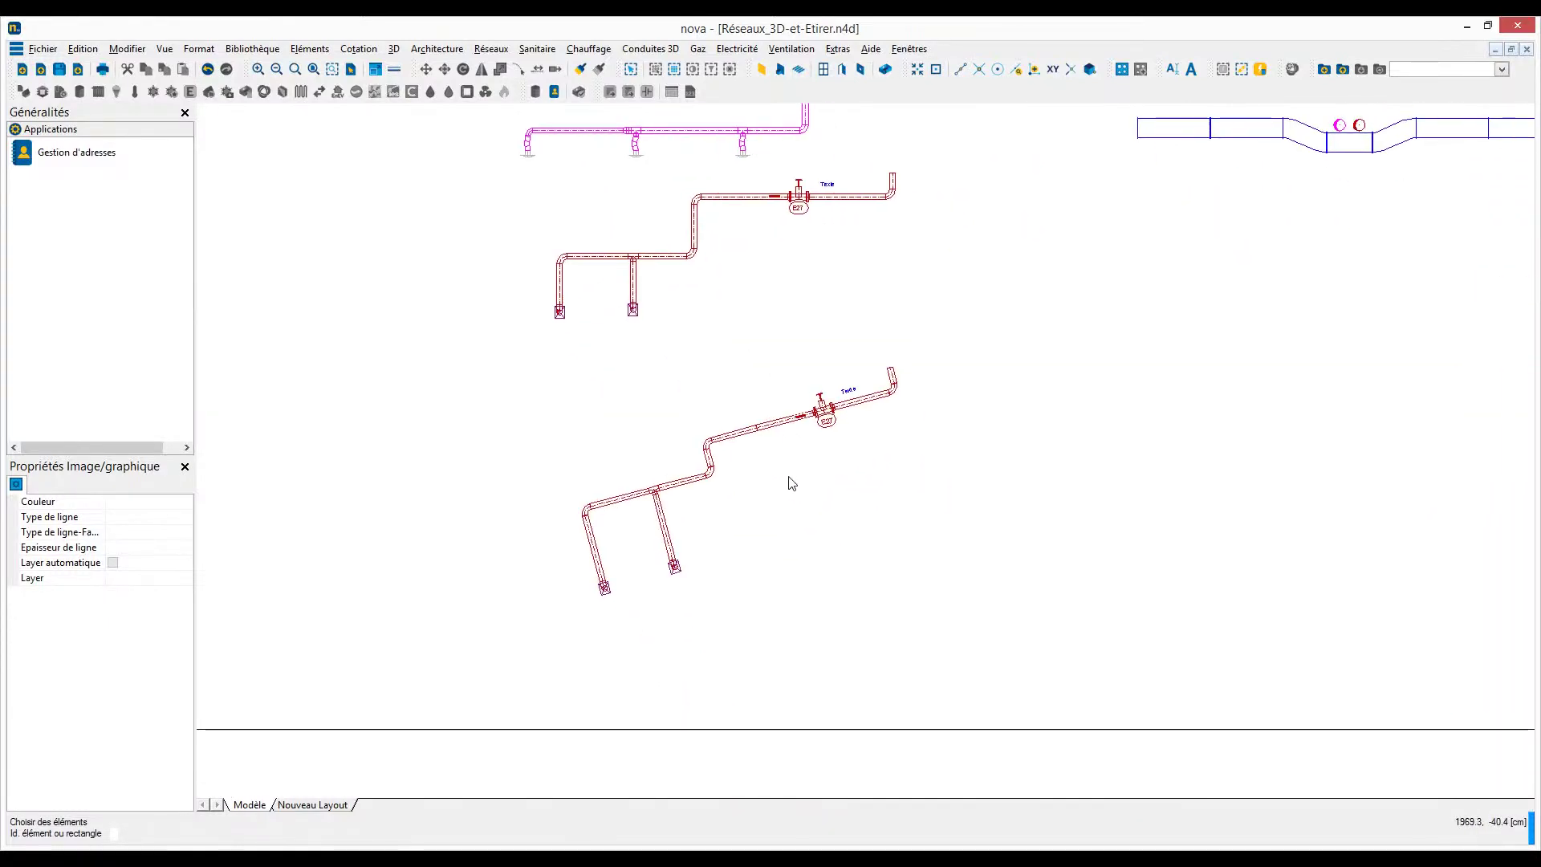
scroll(790, 481, up, 3)
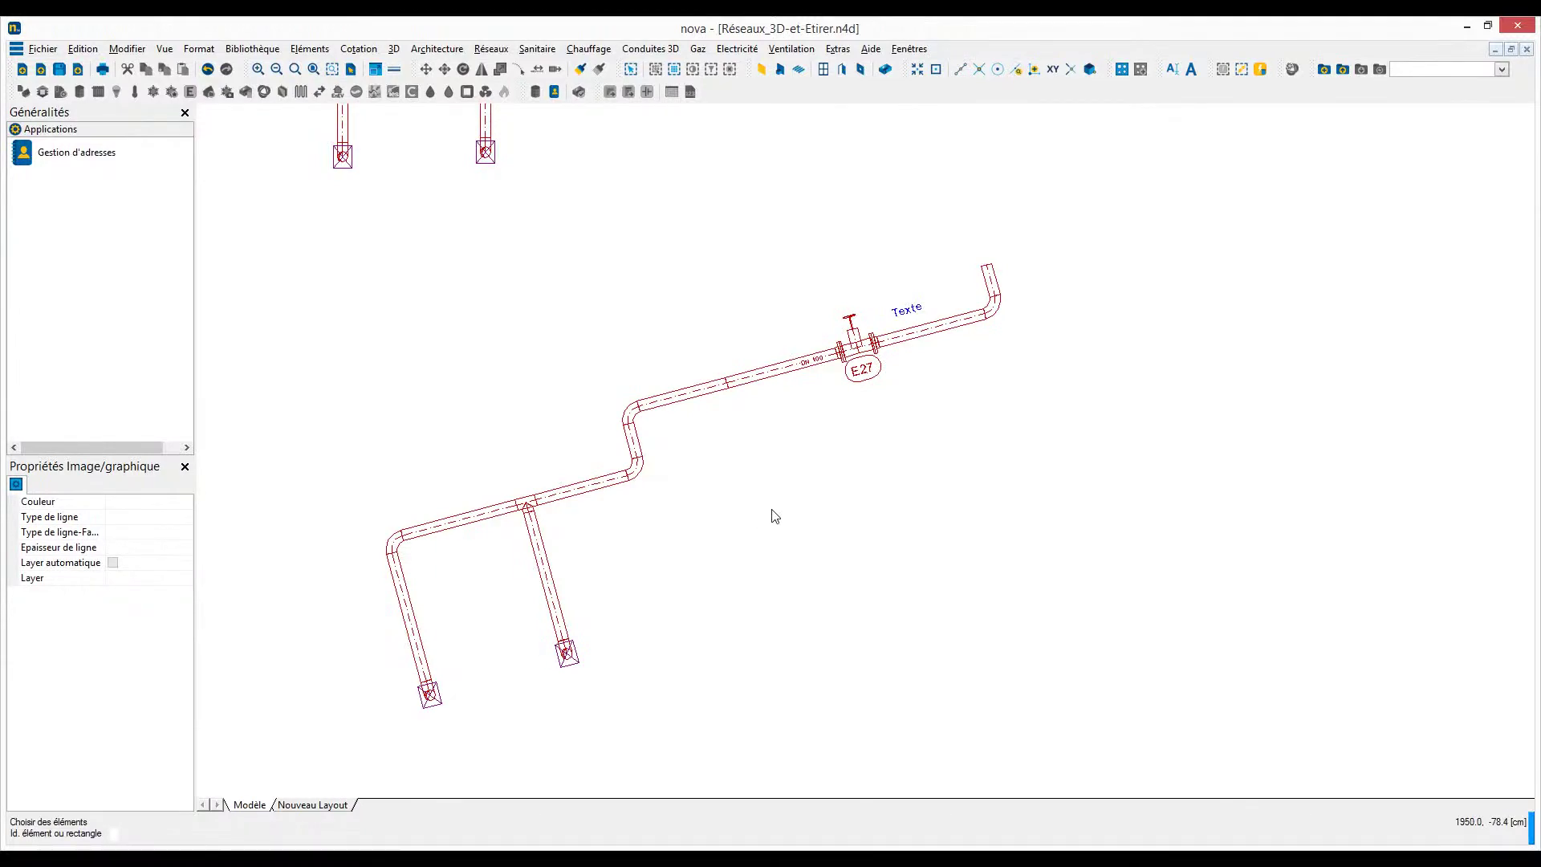
mouse_move(793, 505)
middle_down()
mouse_move(819, 499)
mouse_move(805, 536)
mouse_move(784, 540)
mouse_move(785, 520)
middle_up()
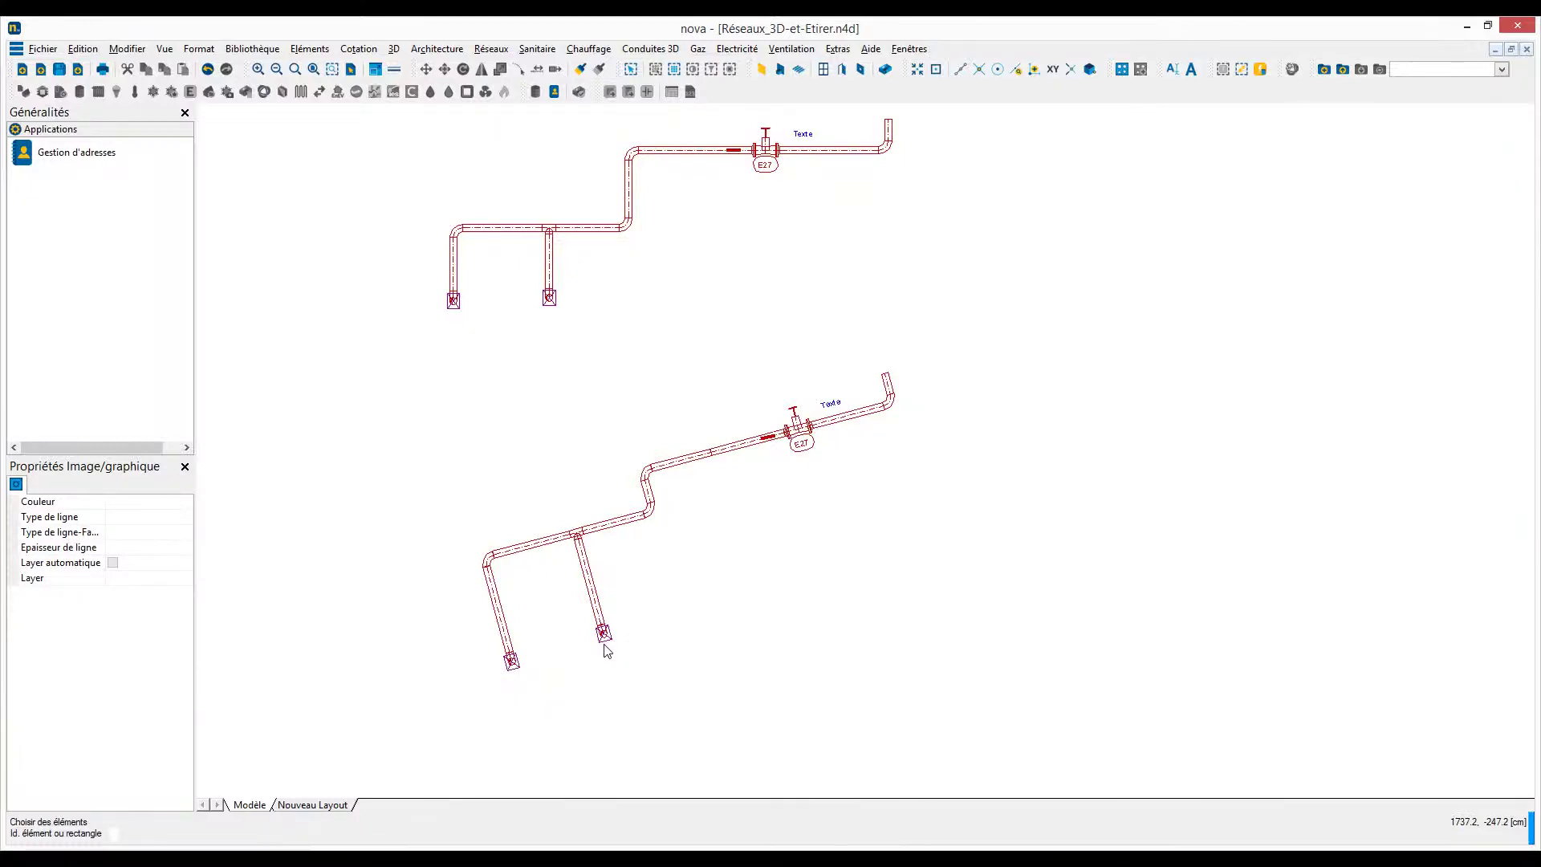
scroll(606, 652, up, 2)
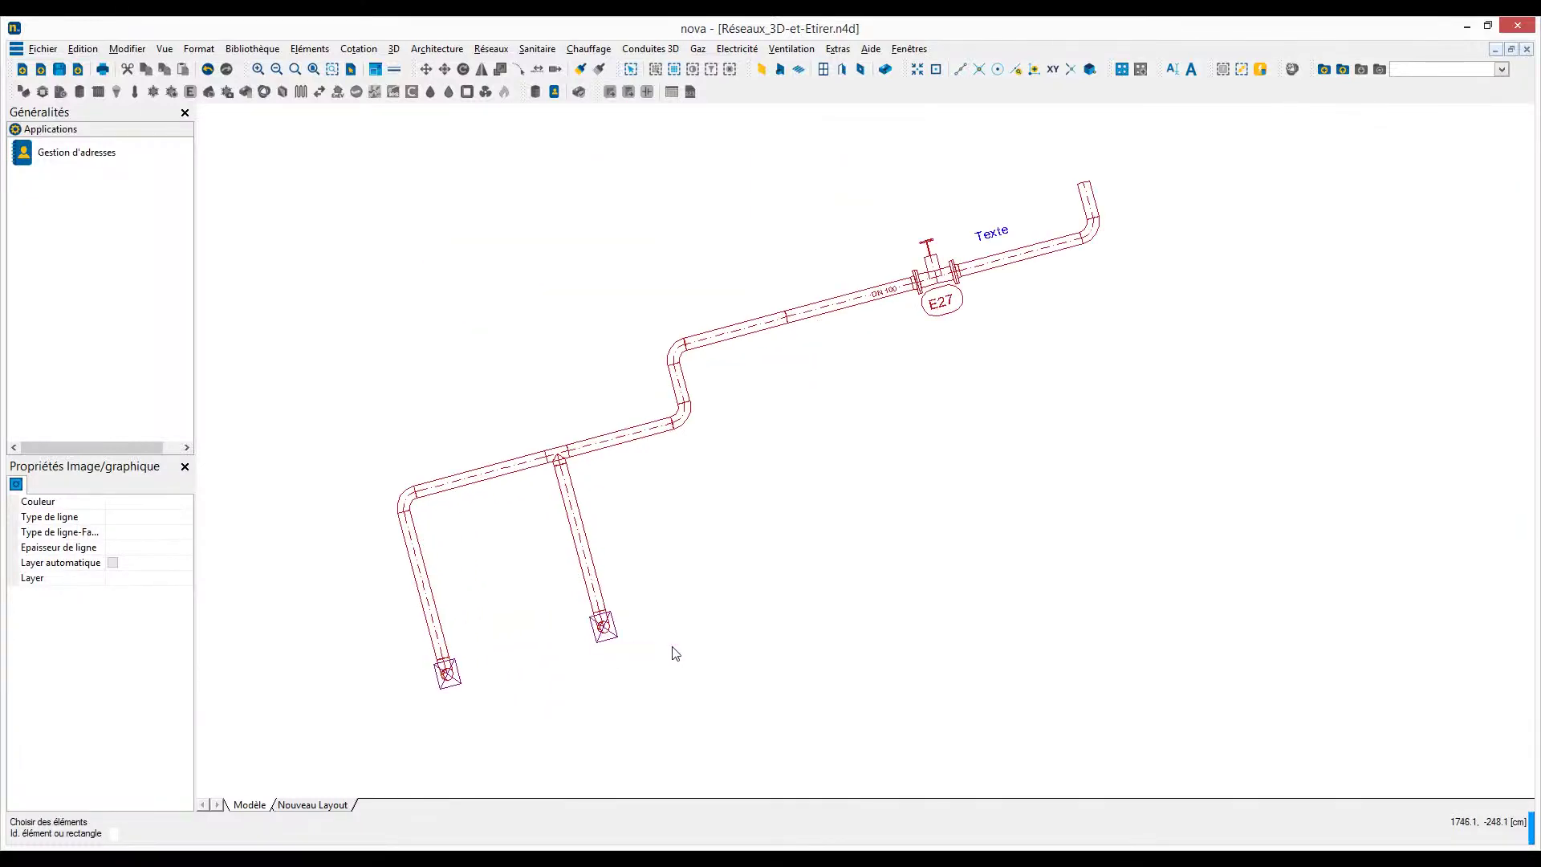
right_click(688, 382)
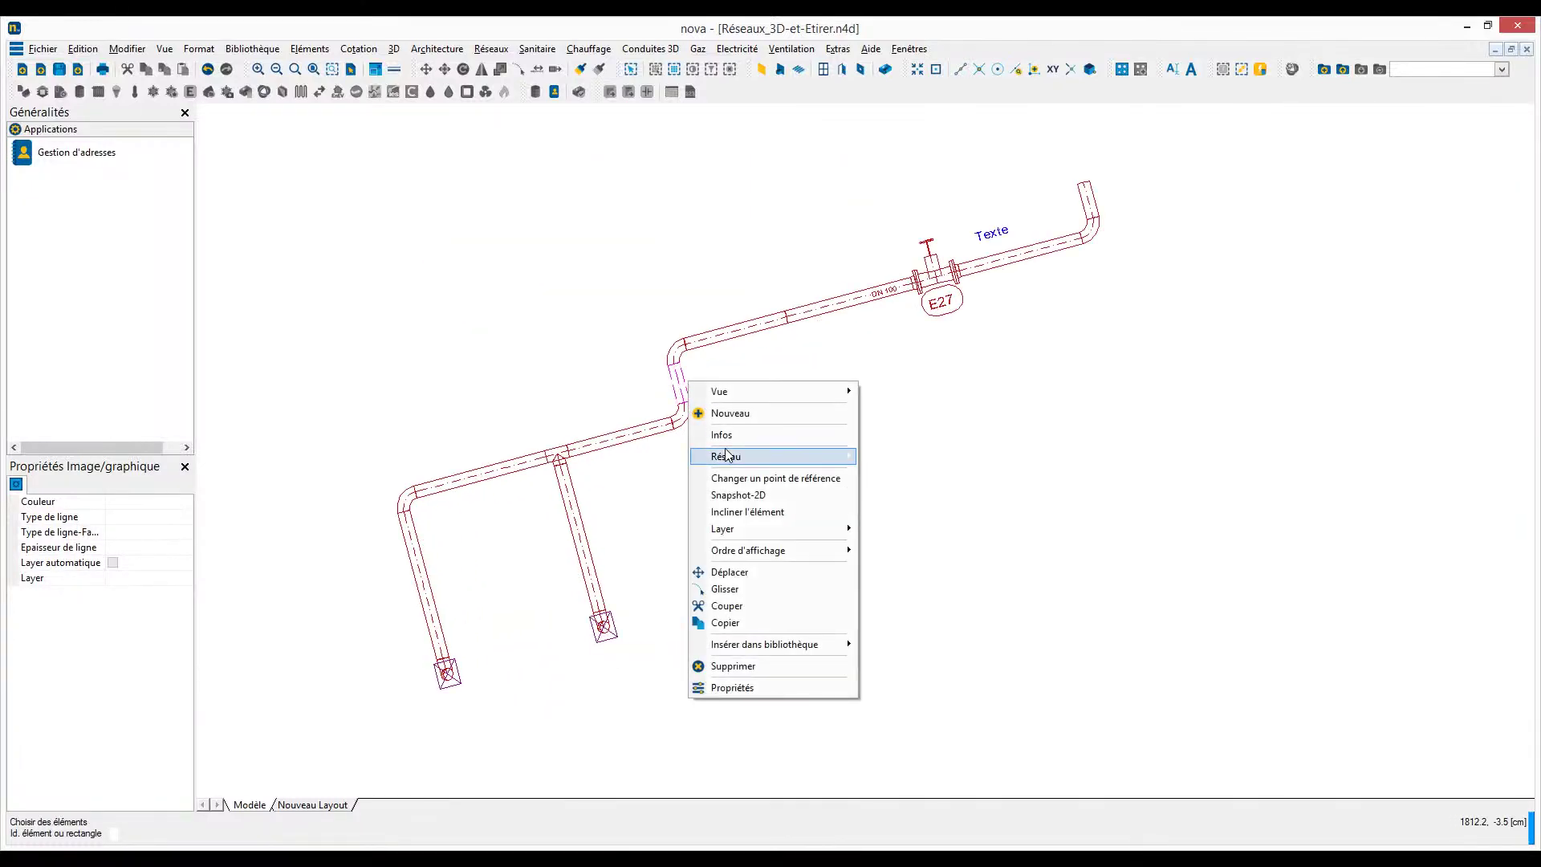
mouse_move(794, 456)
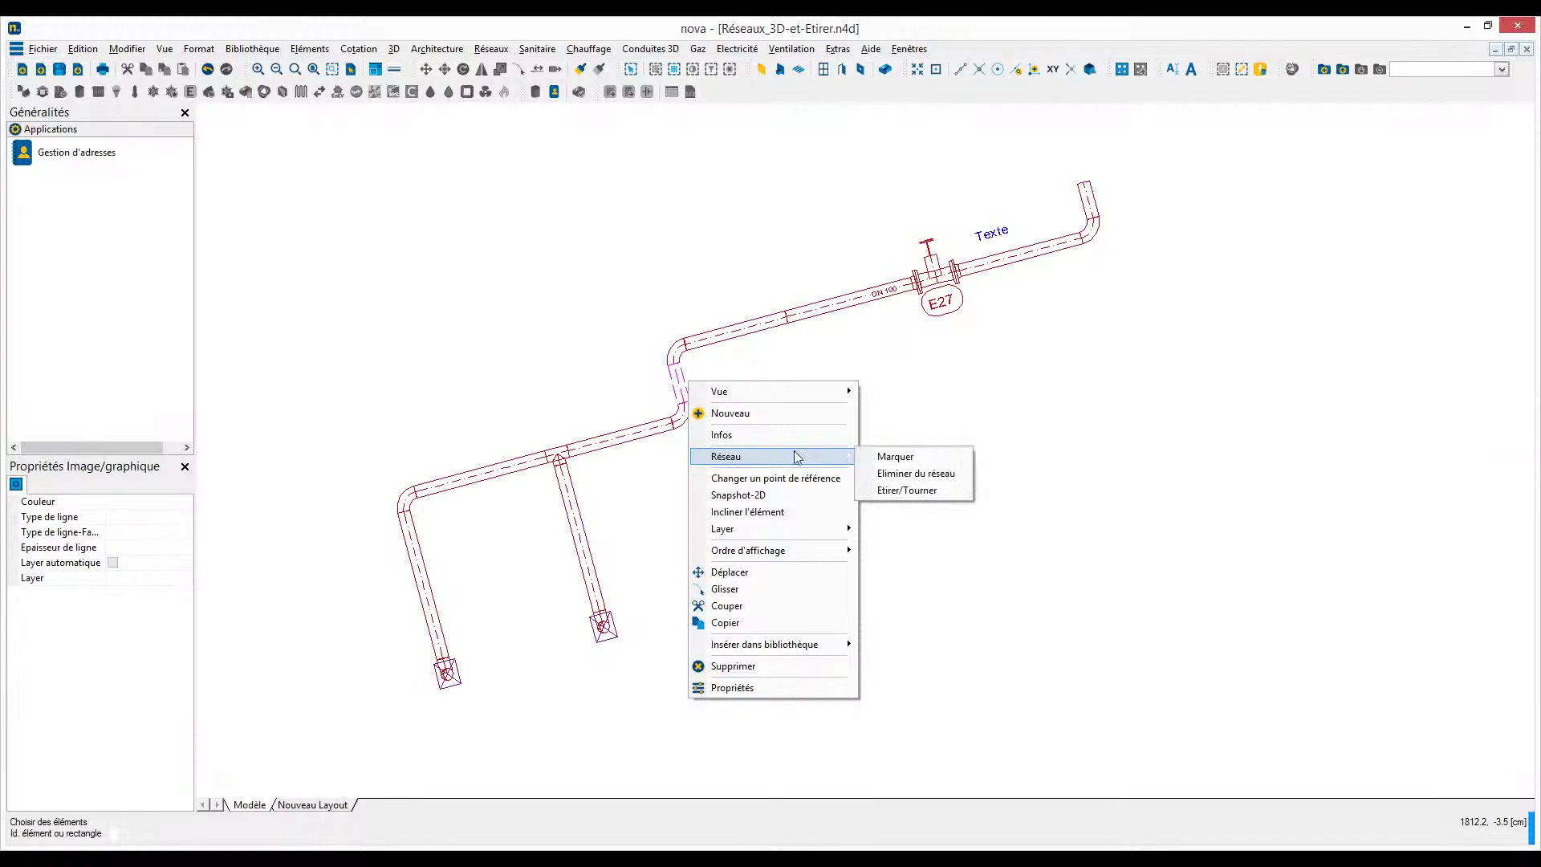
click(886, 491)
click(660, 431)
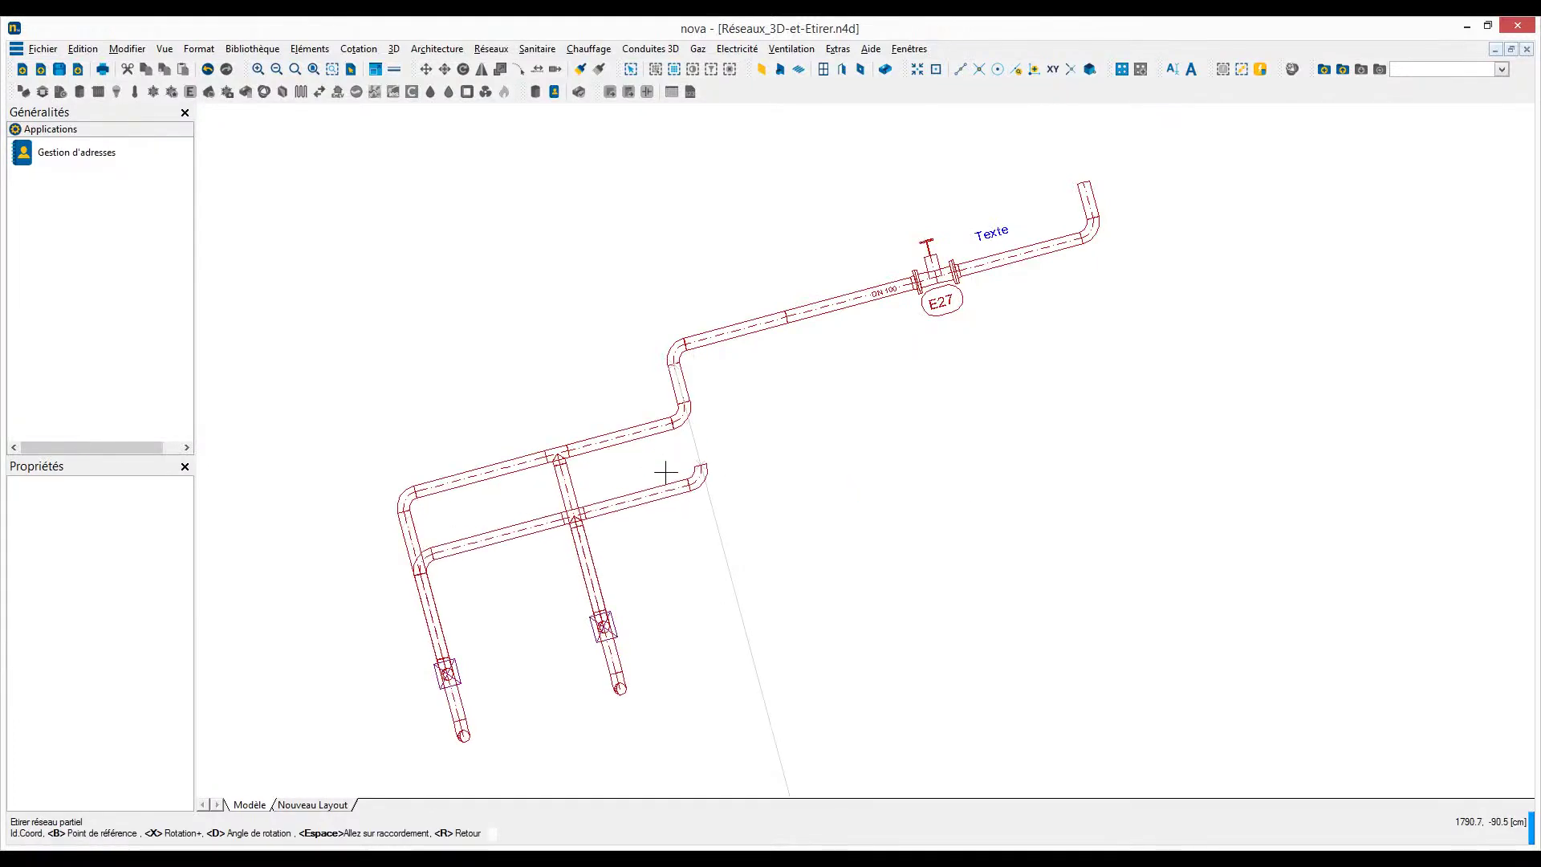
click(668, 472)
- Mark the entire inclined piping network starting from its inner branch pipe
right_click(592, 576)
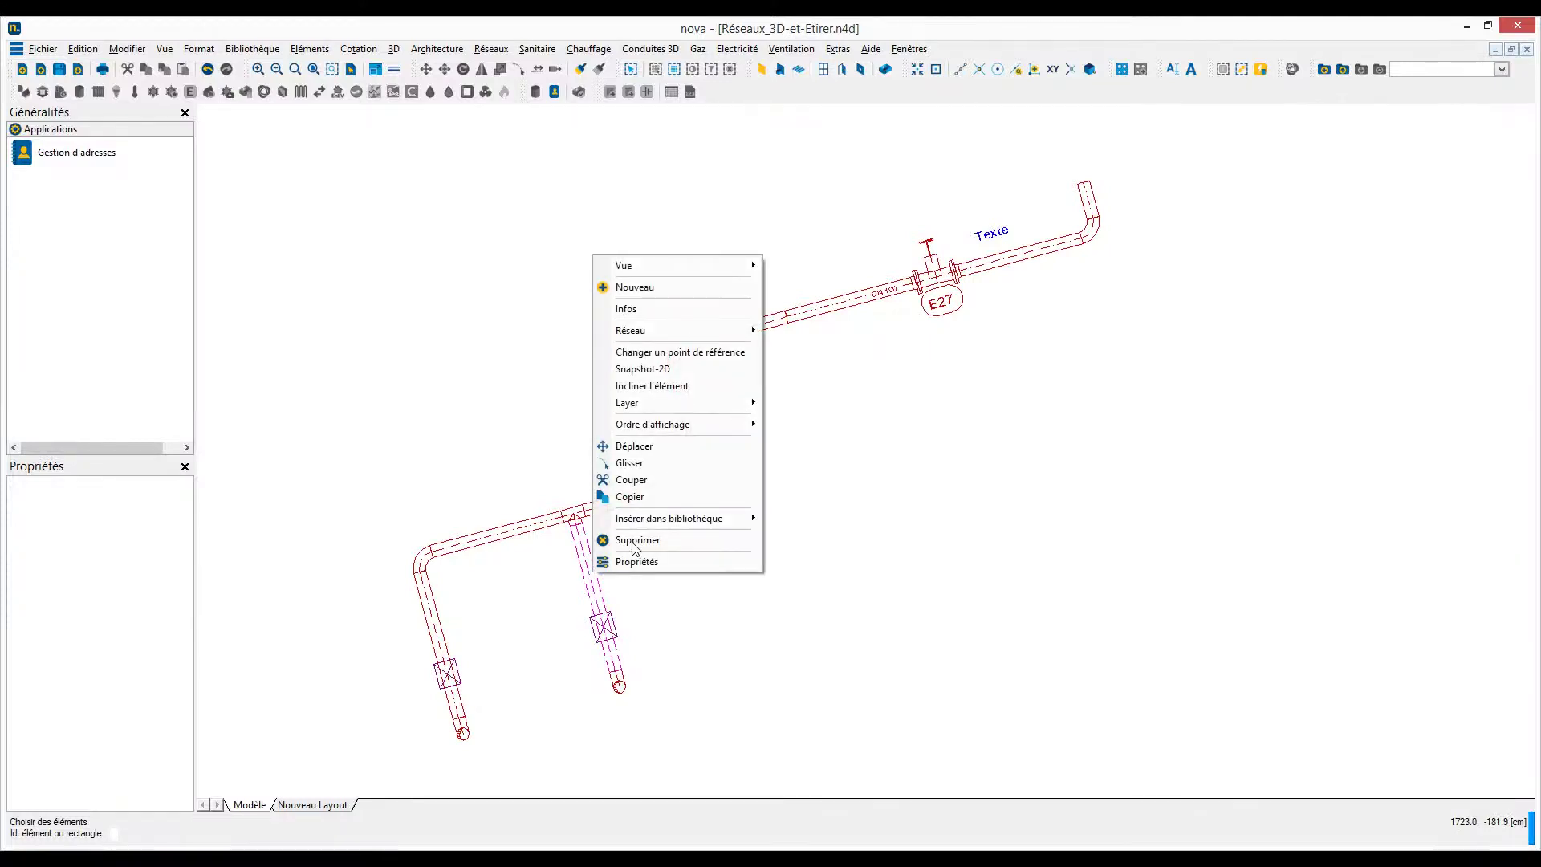
mouse_move(706, 331)
click(790, 331)
- Start Stretch on the marked inclined network and outline the two branch ends with a four-corner polygon
right_click(598, 576)
click(631, 651)
click(390, 635)
click(434, 763)
click(730, 763)
click(706, 554)
right_click(707, 554)
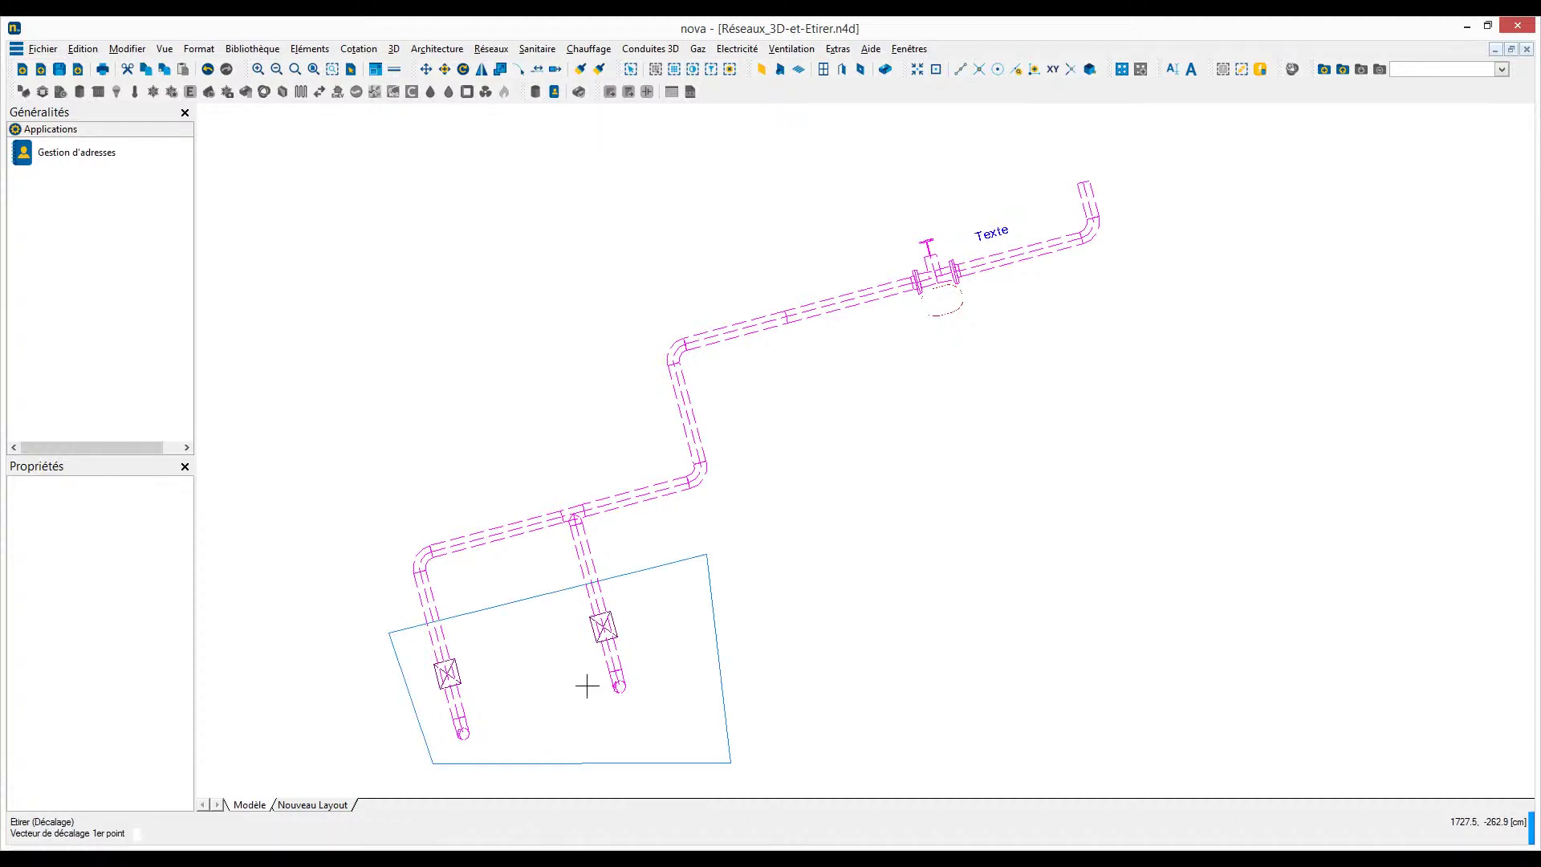
- Shift the outlined branch ends along the pipe direction from the inner branch's end centre to the centre of its crossed square symbol
scroll(614, 687, up, 3)
scroll(623, 688, up, 3)
click(631, 689)
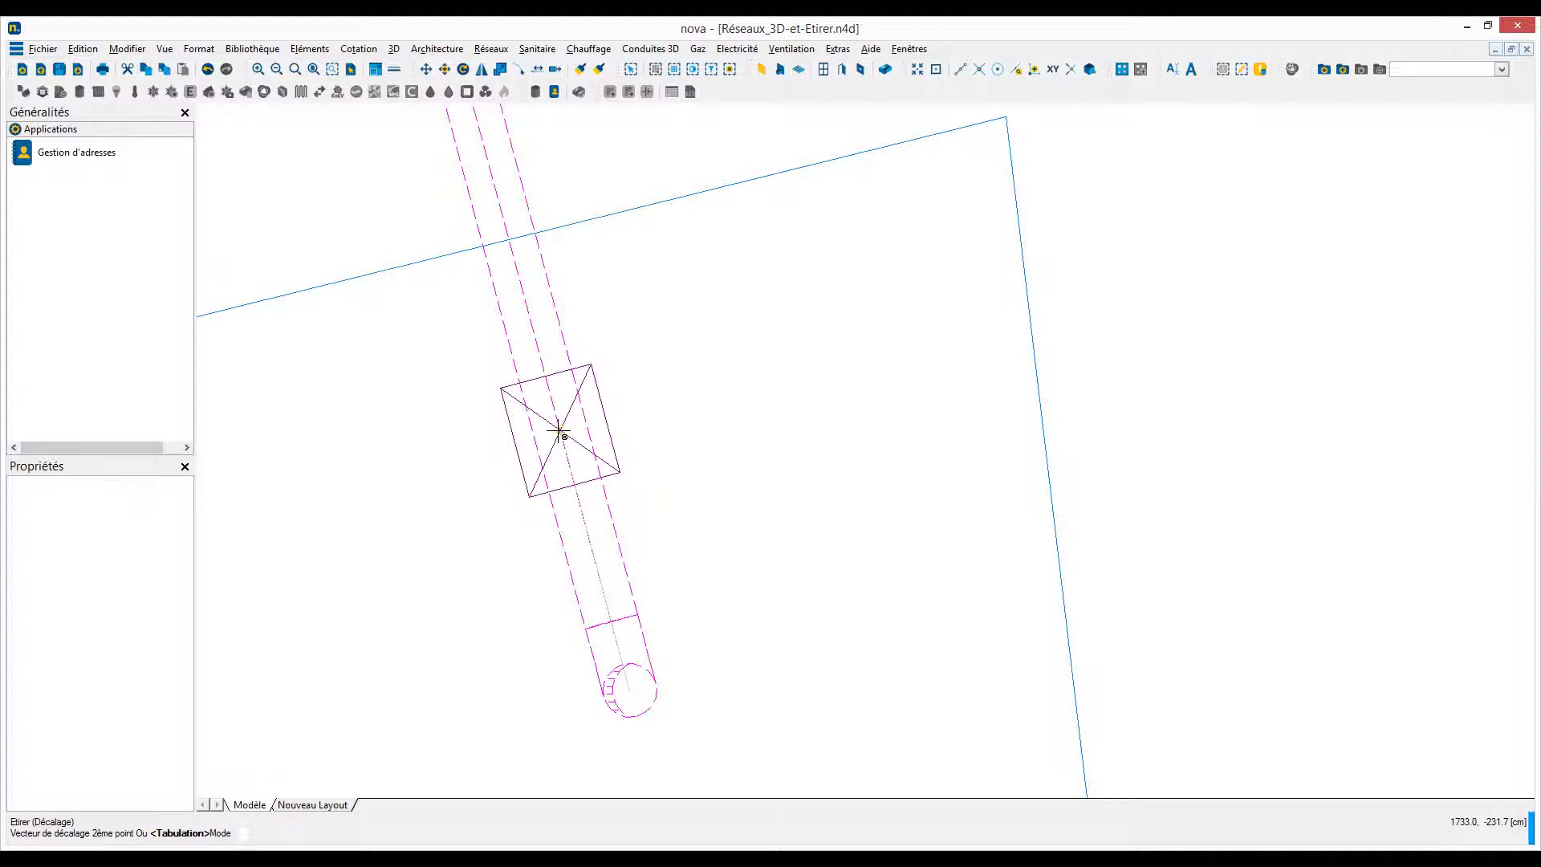
key(Tab)
key(Return)
scroll(690, 442, down, 2)
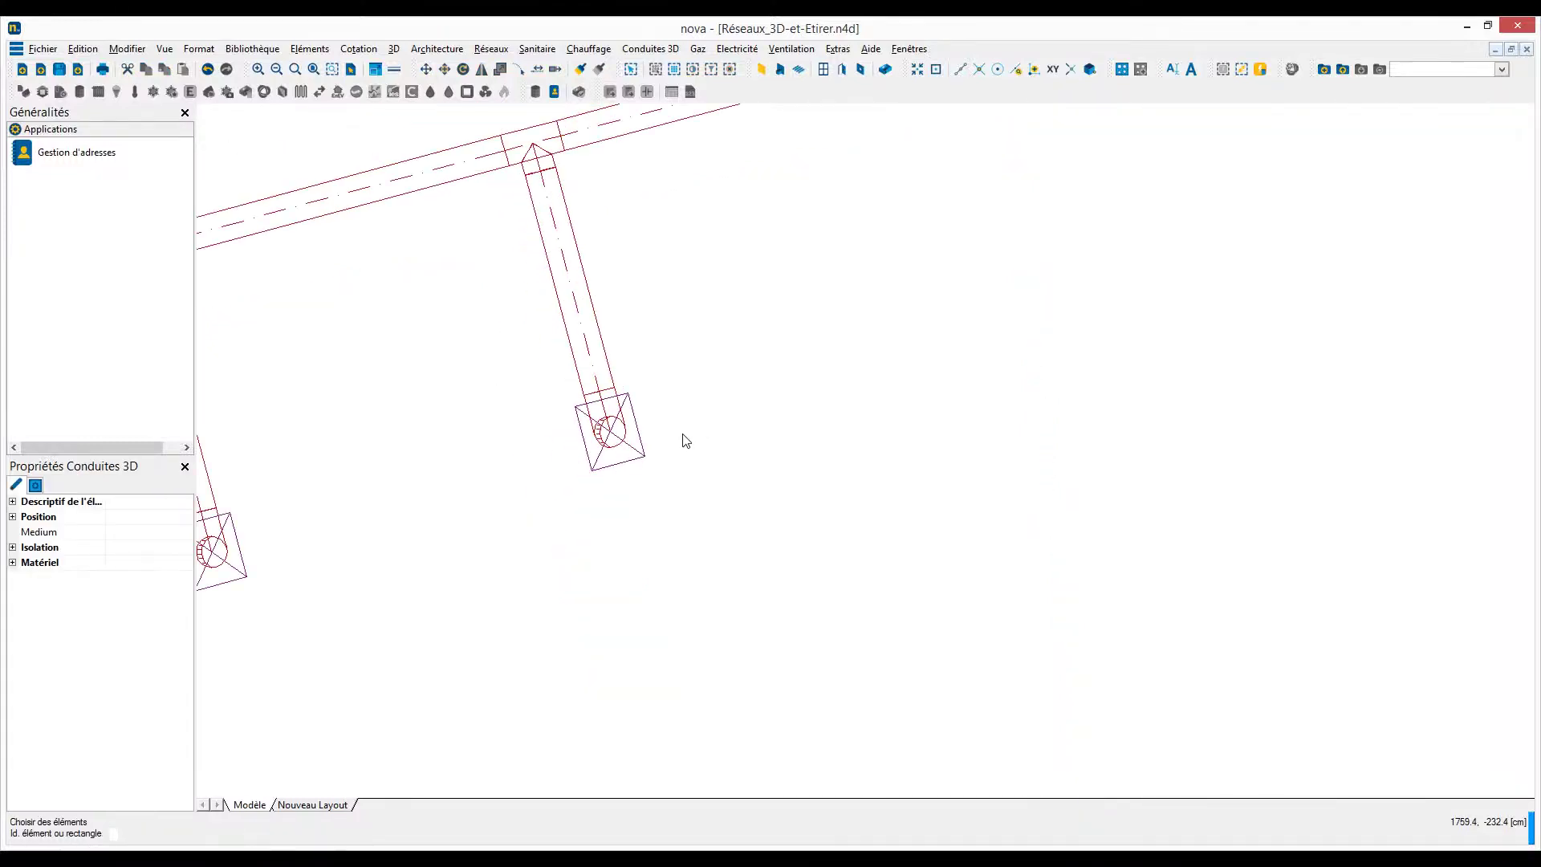
- Select the two round pipes with their 15 dimension above the upper duct and slide them horizontally to the right
scroll(686, 440, down, 2)
scroll(722, 423, down, 1)
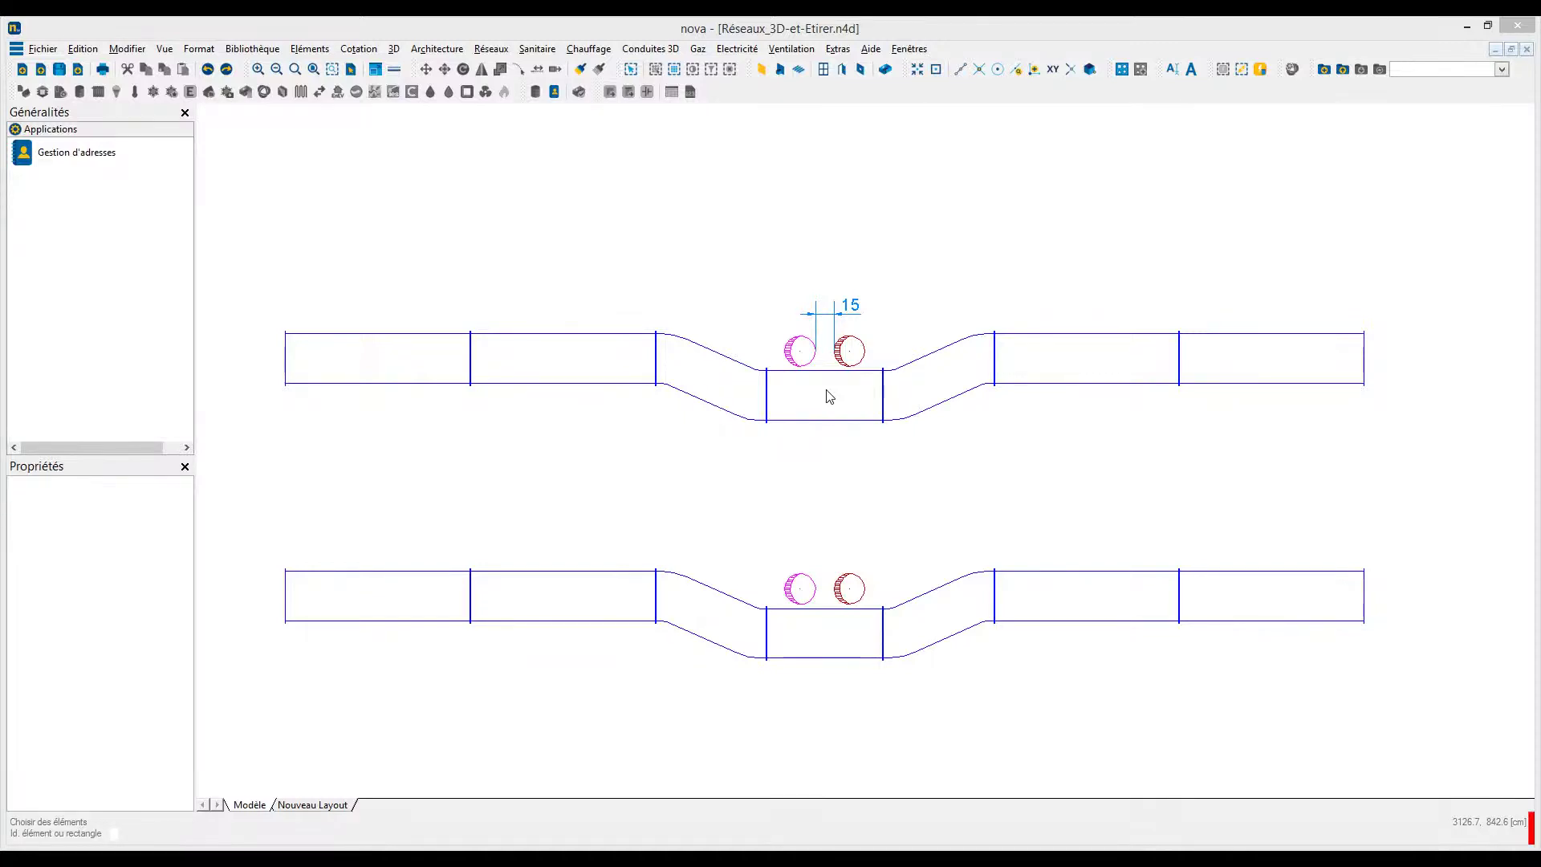
scroll(830, 399, up, 3)
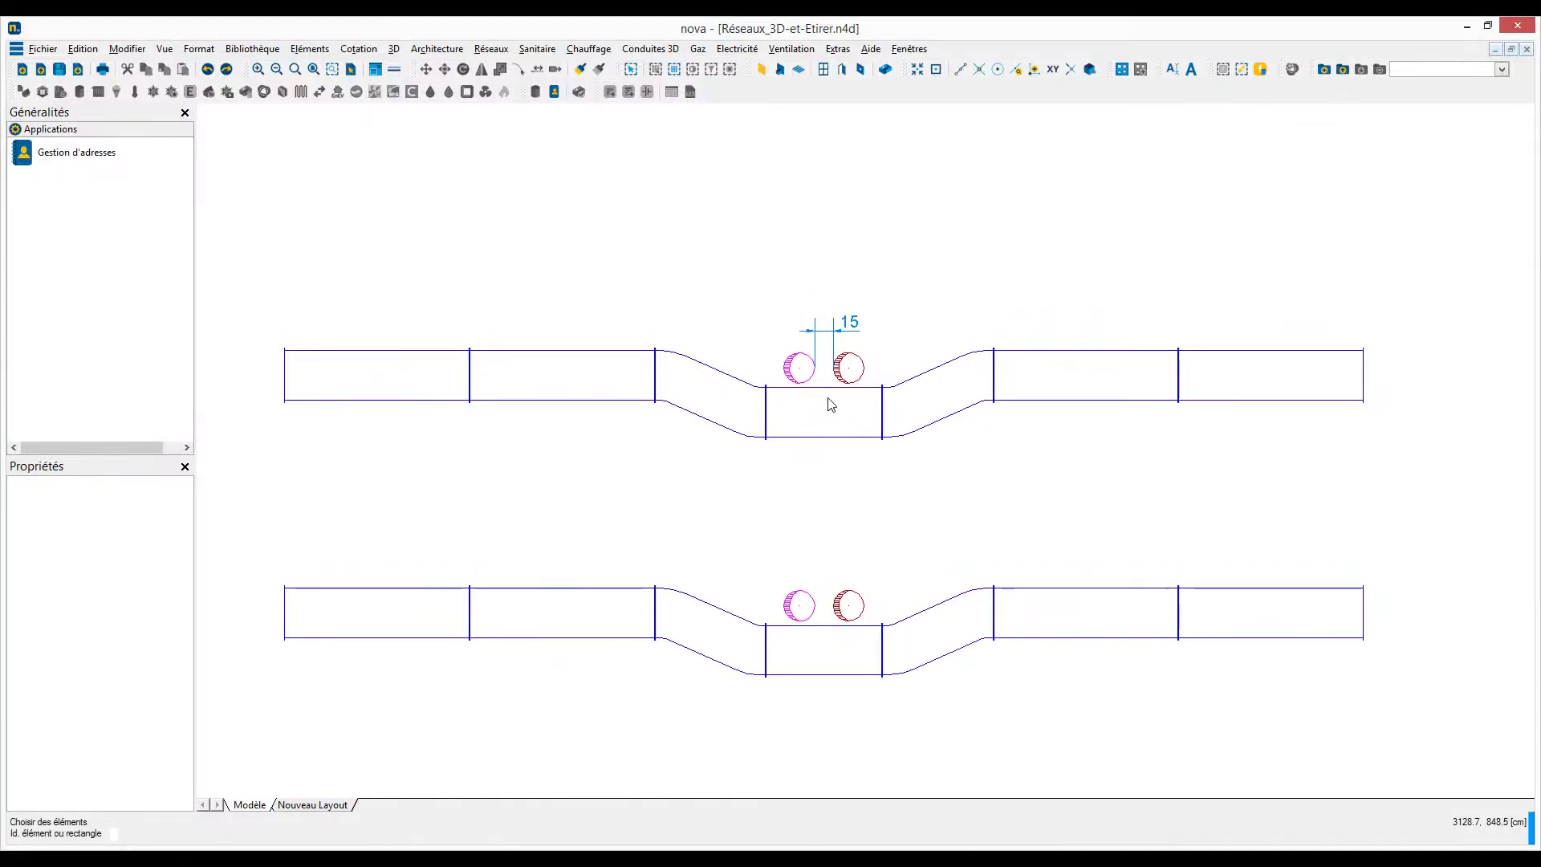
drag(722, 225, 929, 368)
right_click(889, 313)
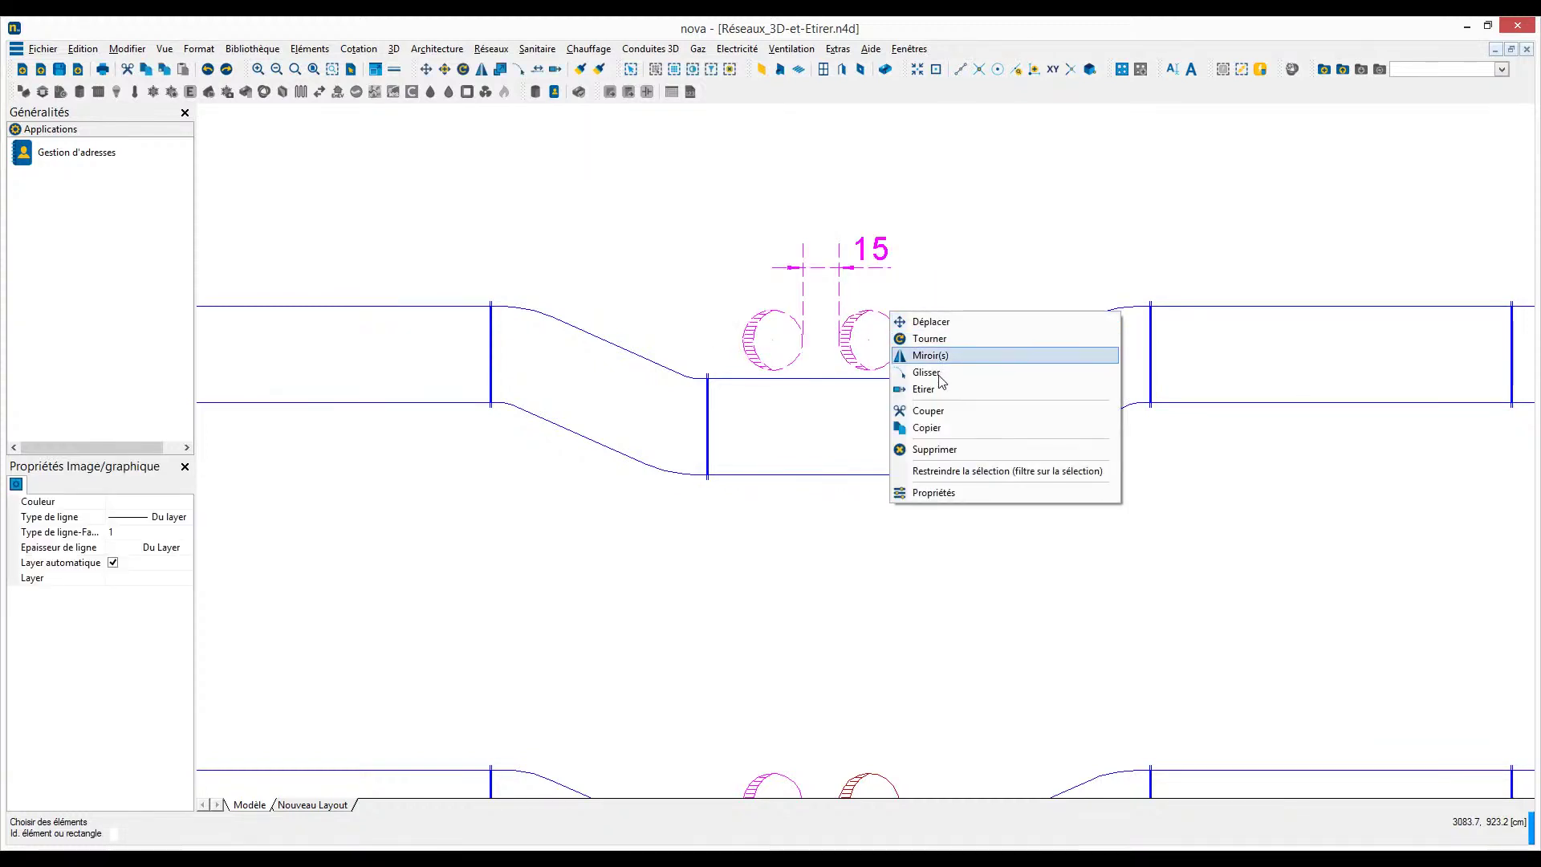
click(930, 373)
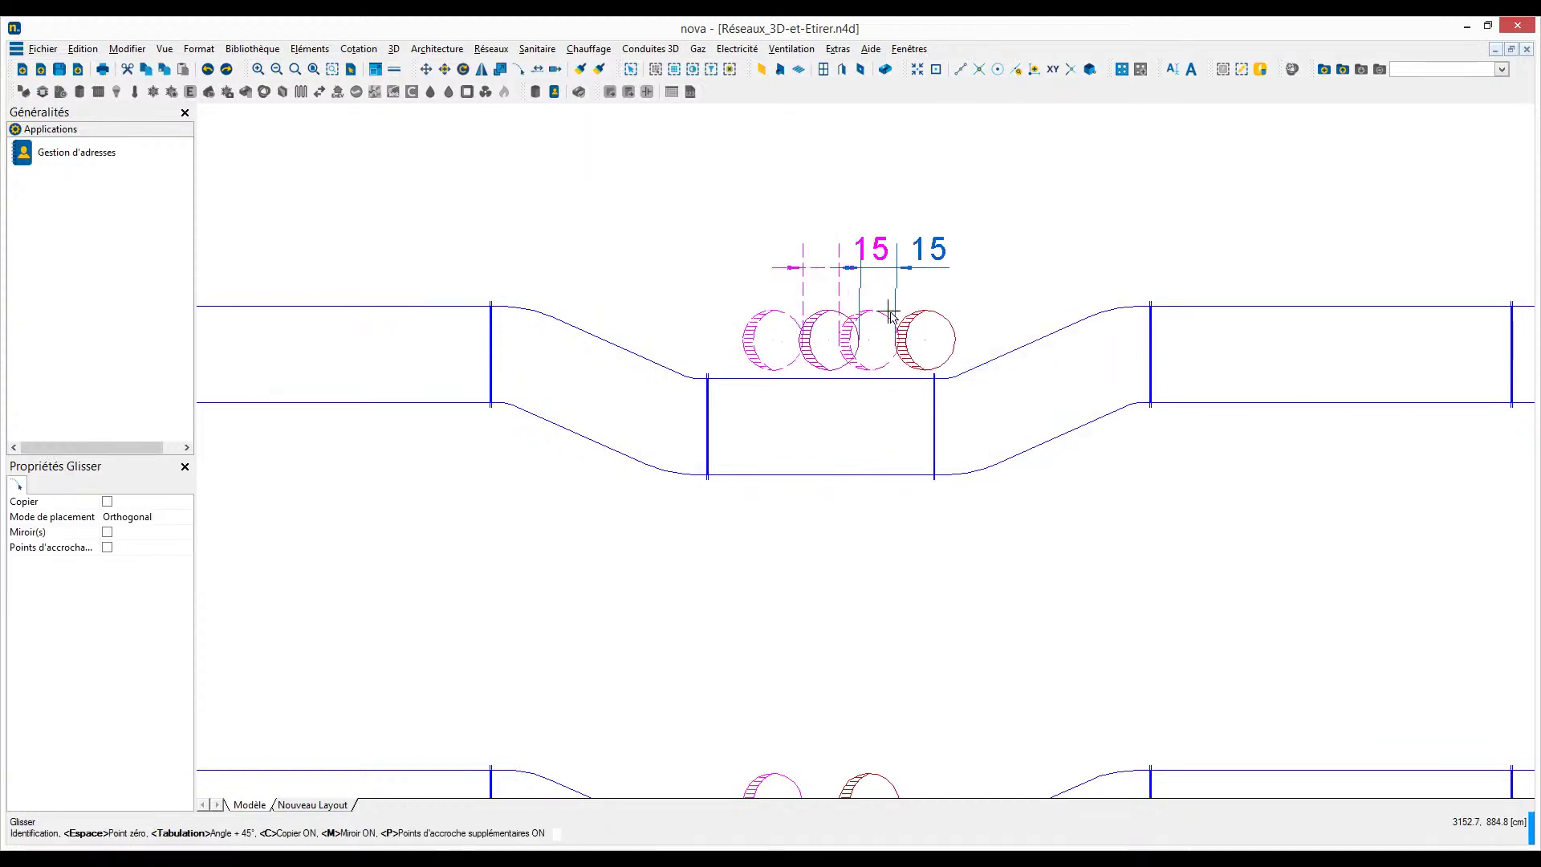
scroll(876, 321, up, 2)
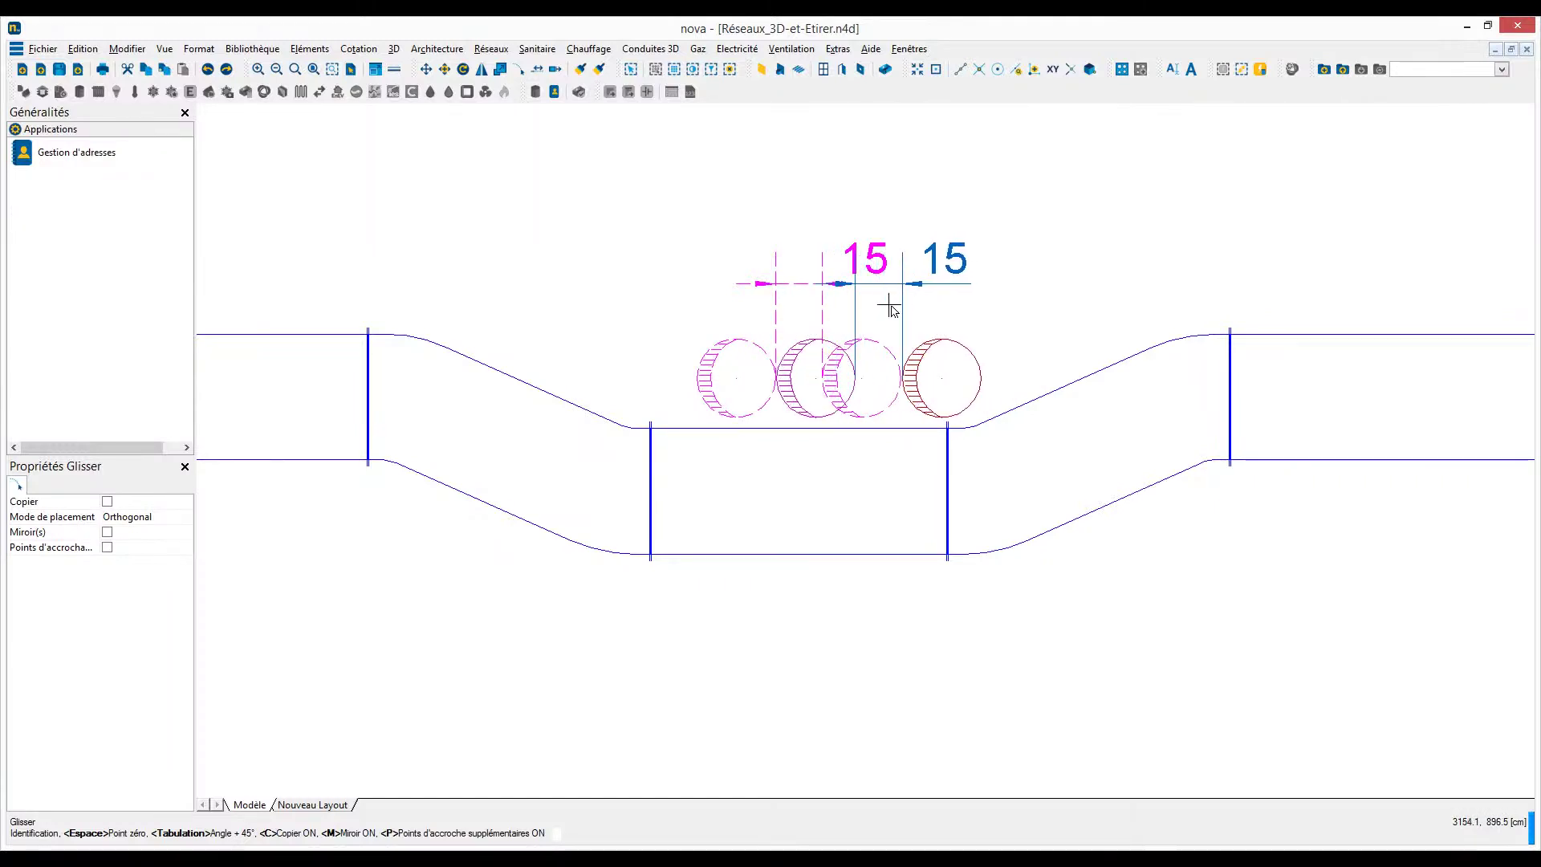
click(889, 309)
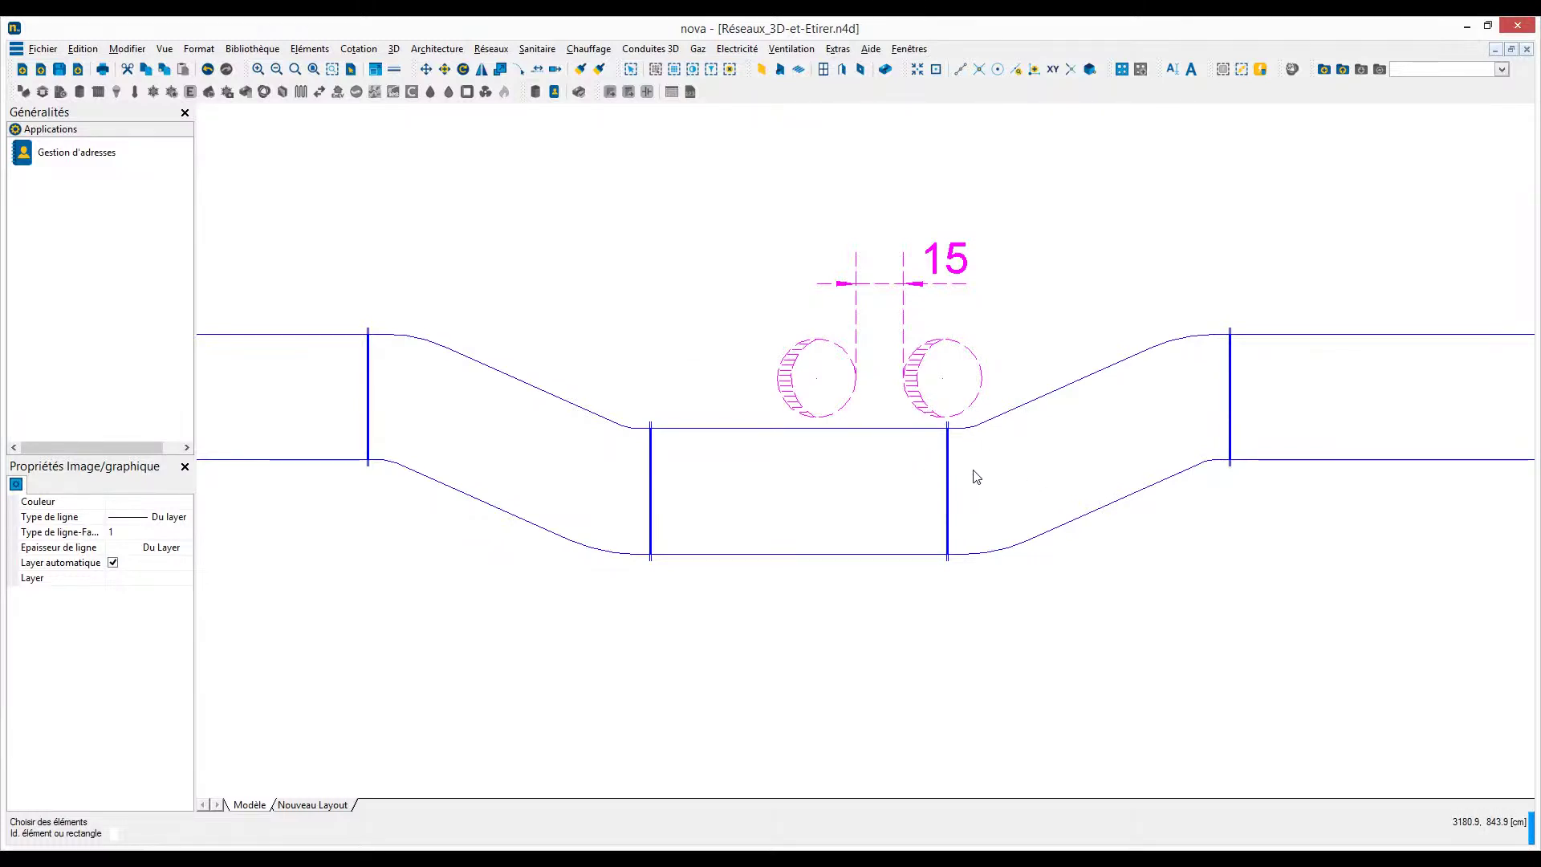
- Mark the whole upper ventilation duct network from its left sloping section
right_click(490, 375)
mouse_move(529, 454)
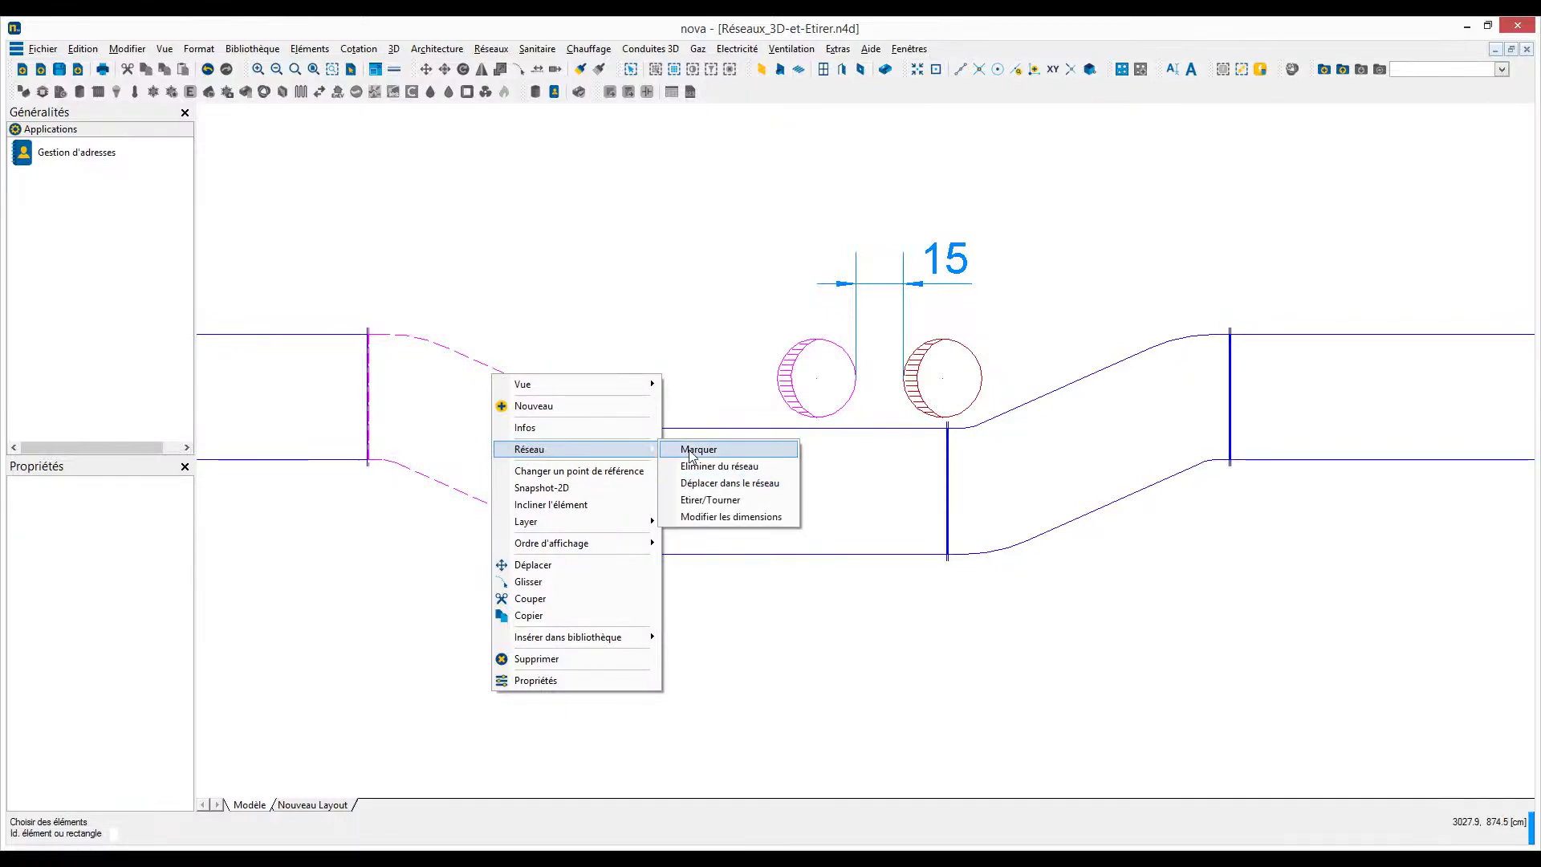
click(690, 452)
- Start Stretch on the marked duct network and outline its lowered offset with a five-corner polygon crossing the adjoining straight sections
right_click(573, 399)
click(642, 480)
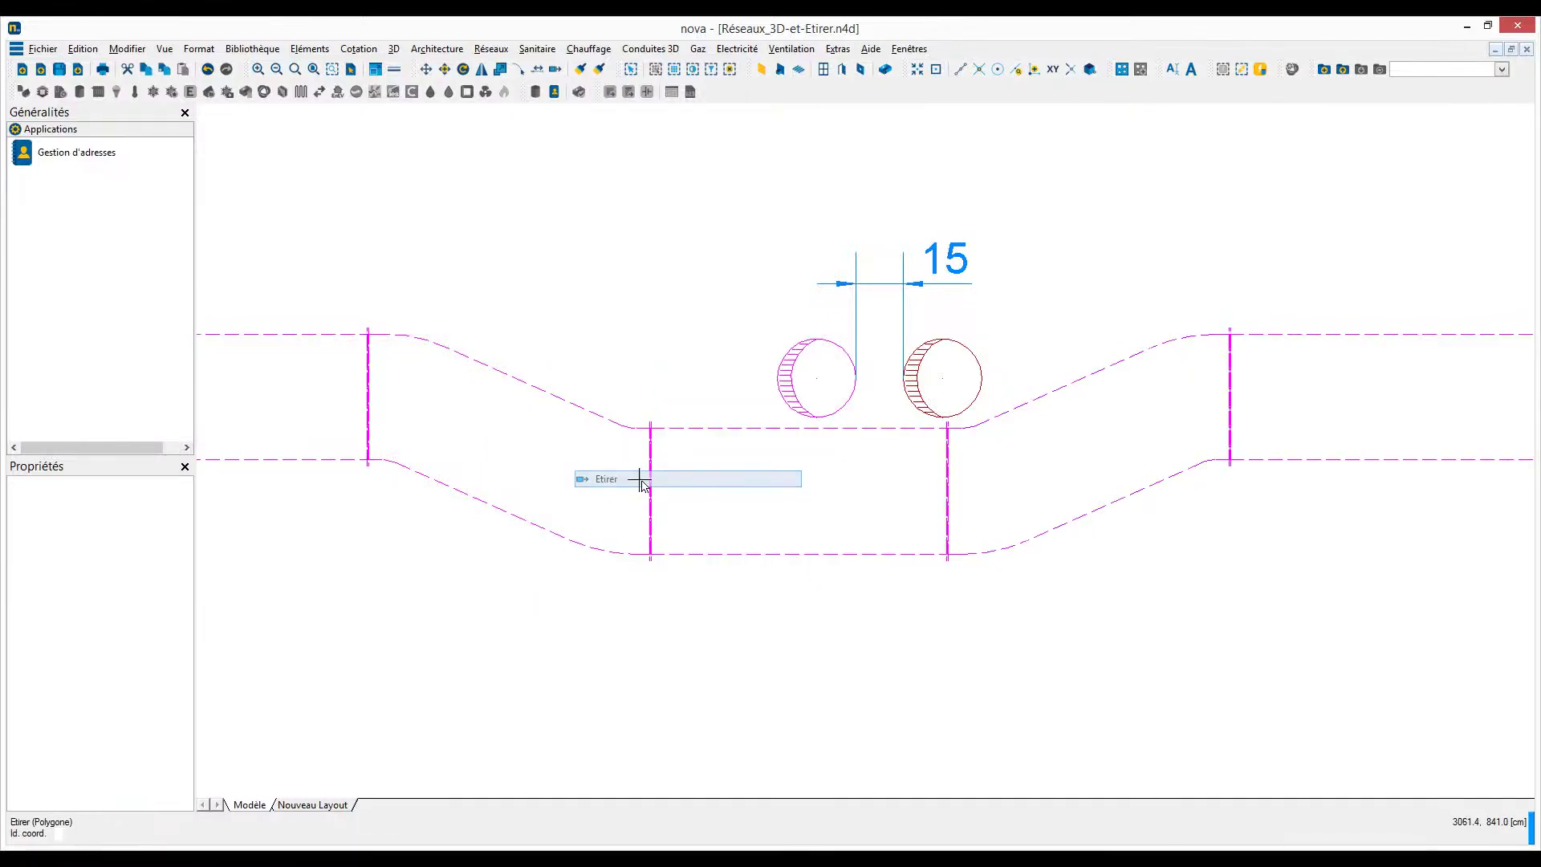
scroll(639, 480, down, 2)
click(506, 325)
click(515, 547)
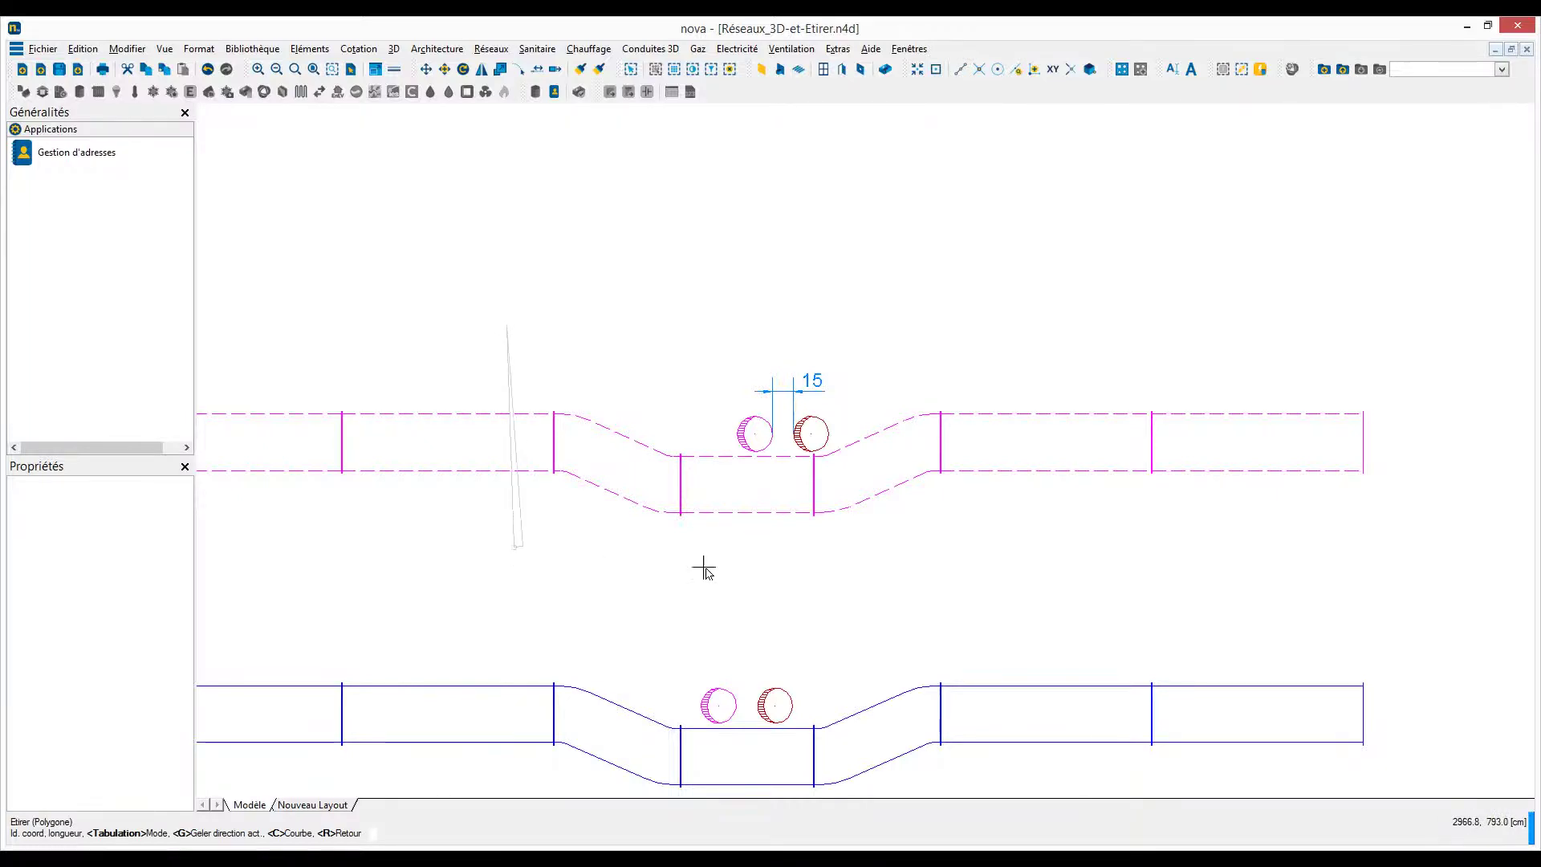
click(1039, 598)
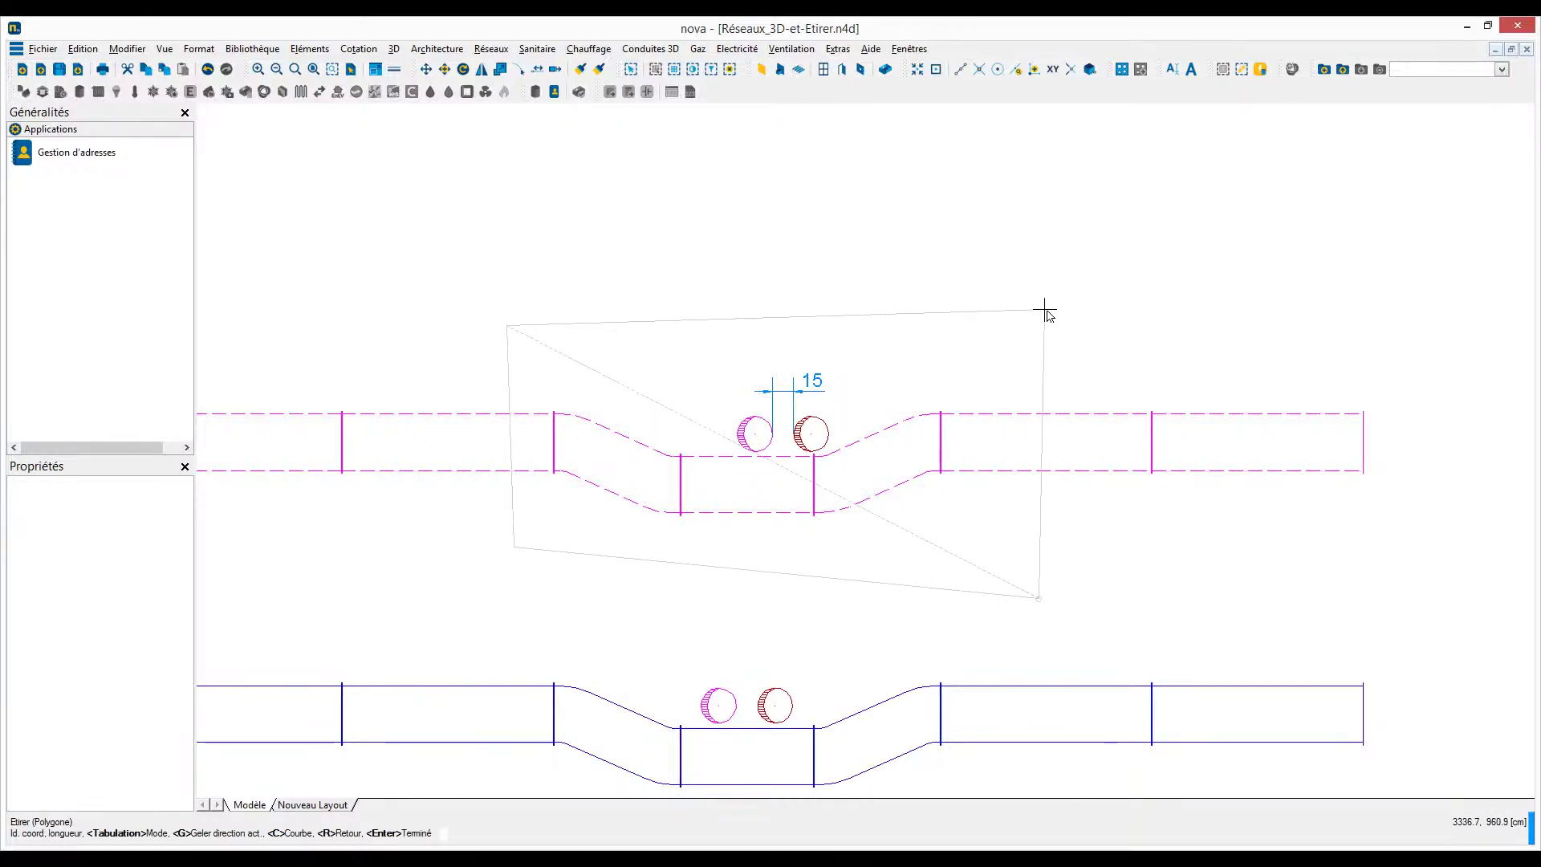
click(1040, 285)
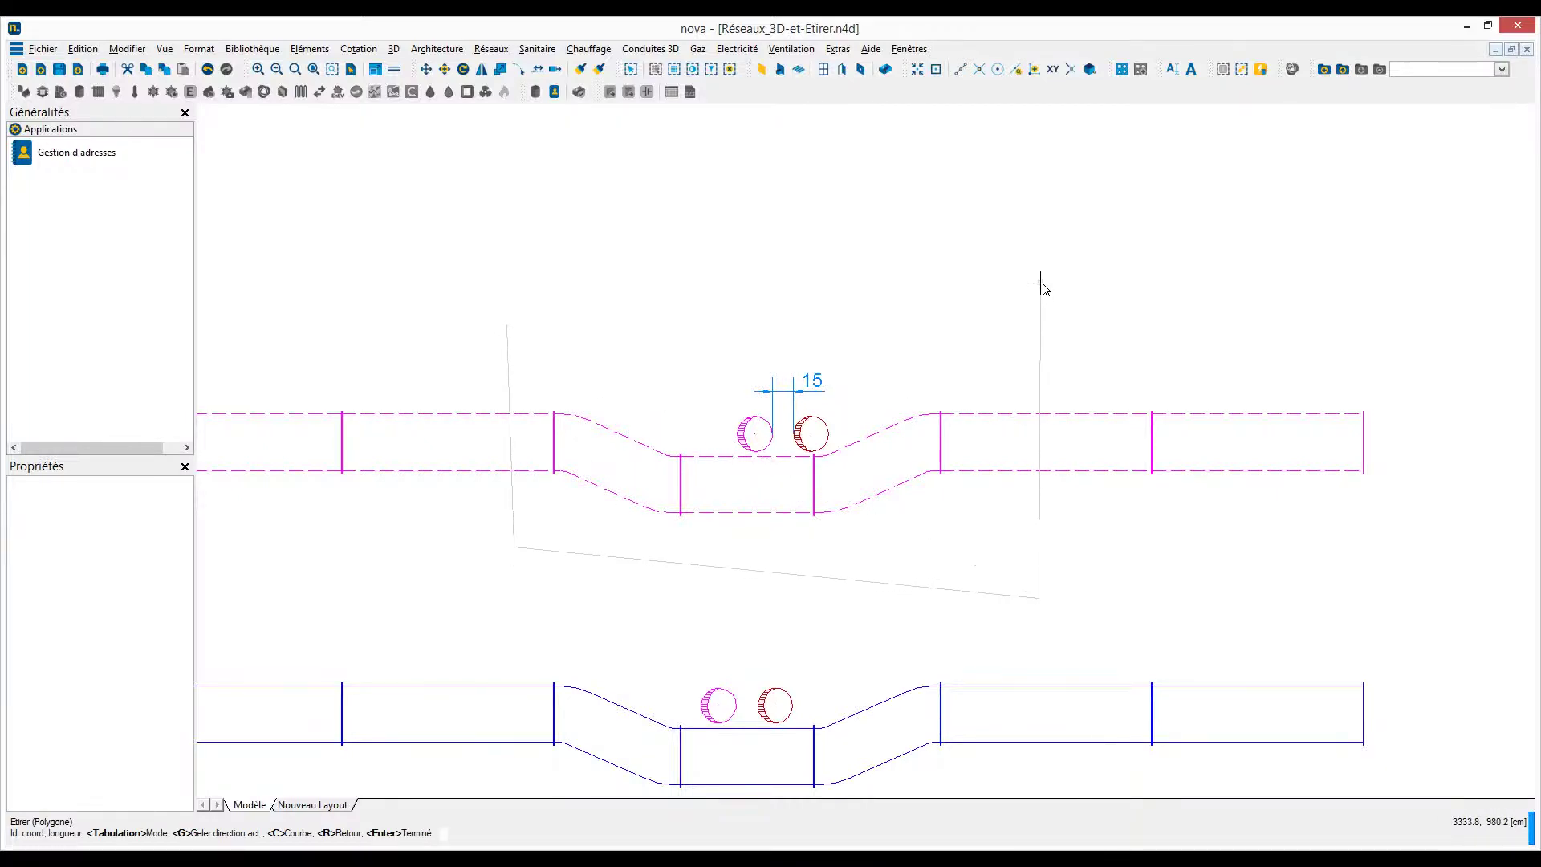
click(994, 276)
key(Return)
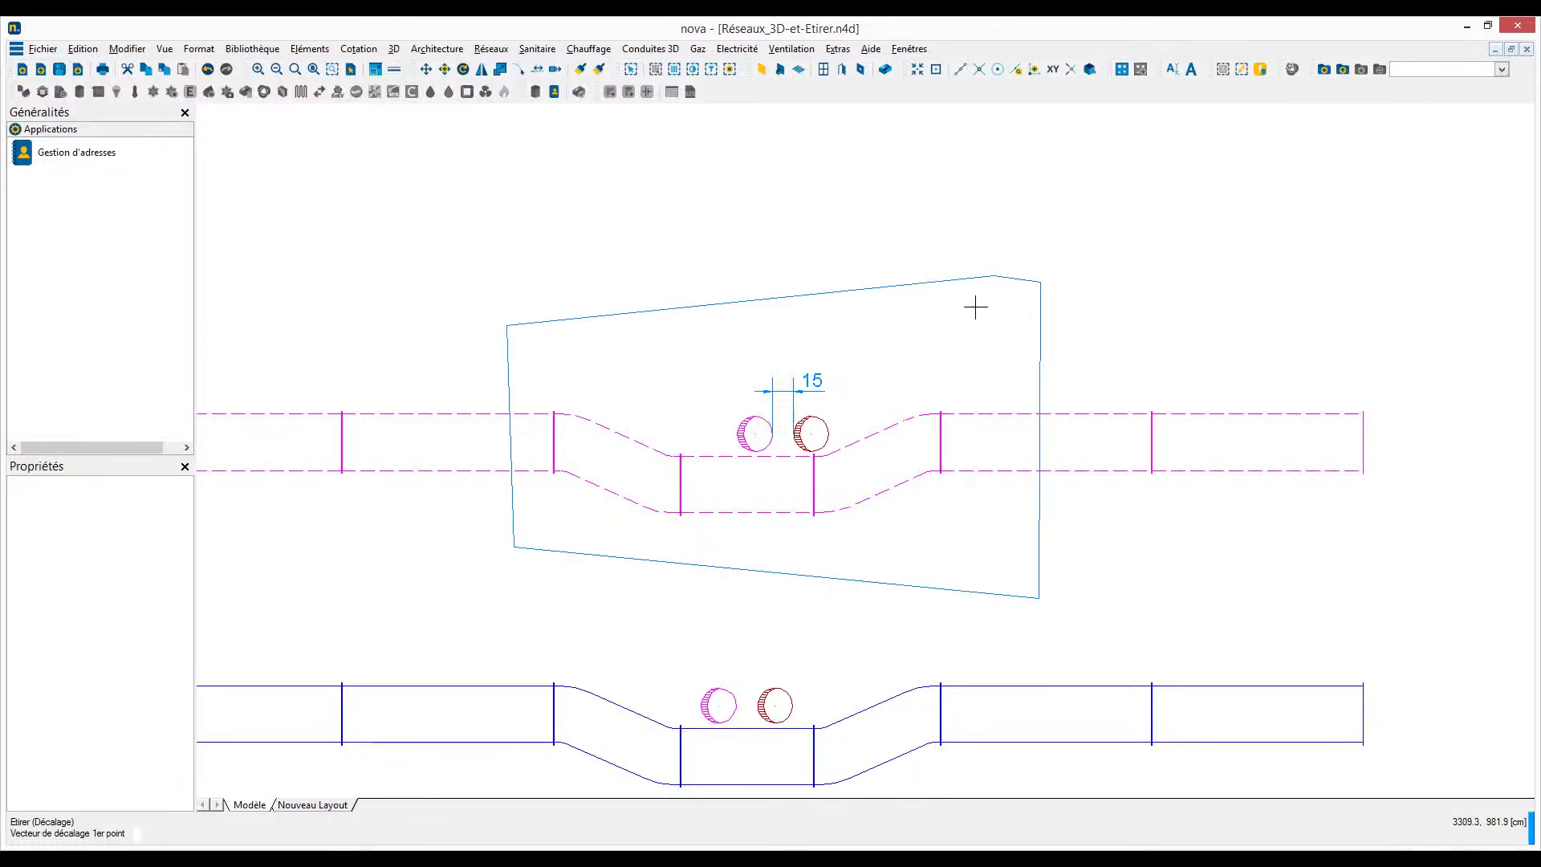
- Shift the outlined duct offset horizontally to the right by 18.17+7.5 cm, centring it under the two round pipes
scroll(758, 457, up, 2)
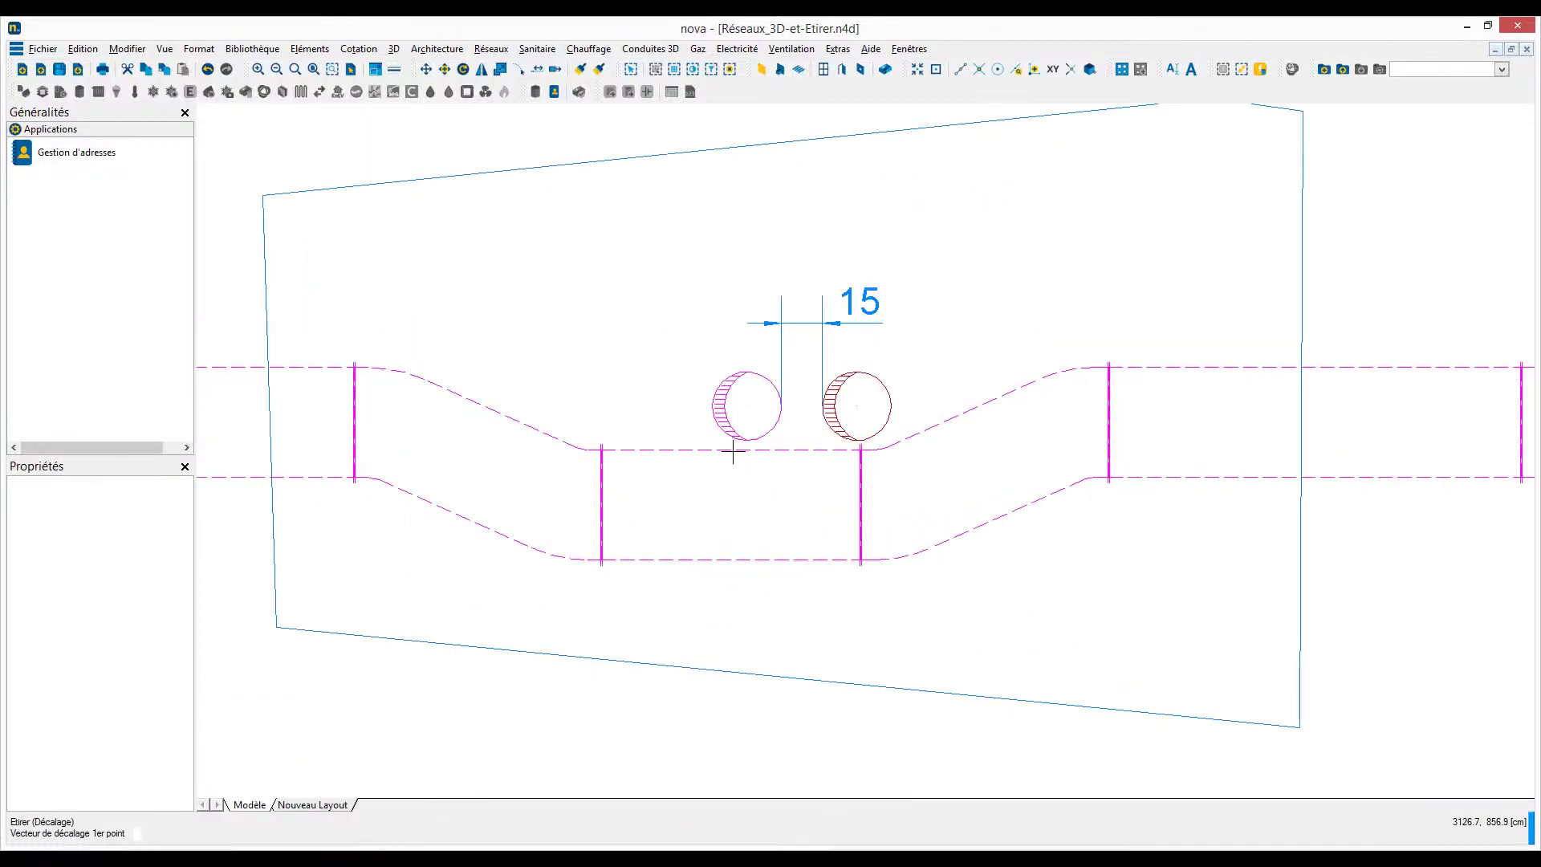
click(727, 454)
scroll(795, 455, up, 1)
key(Tab)
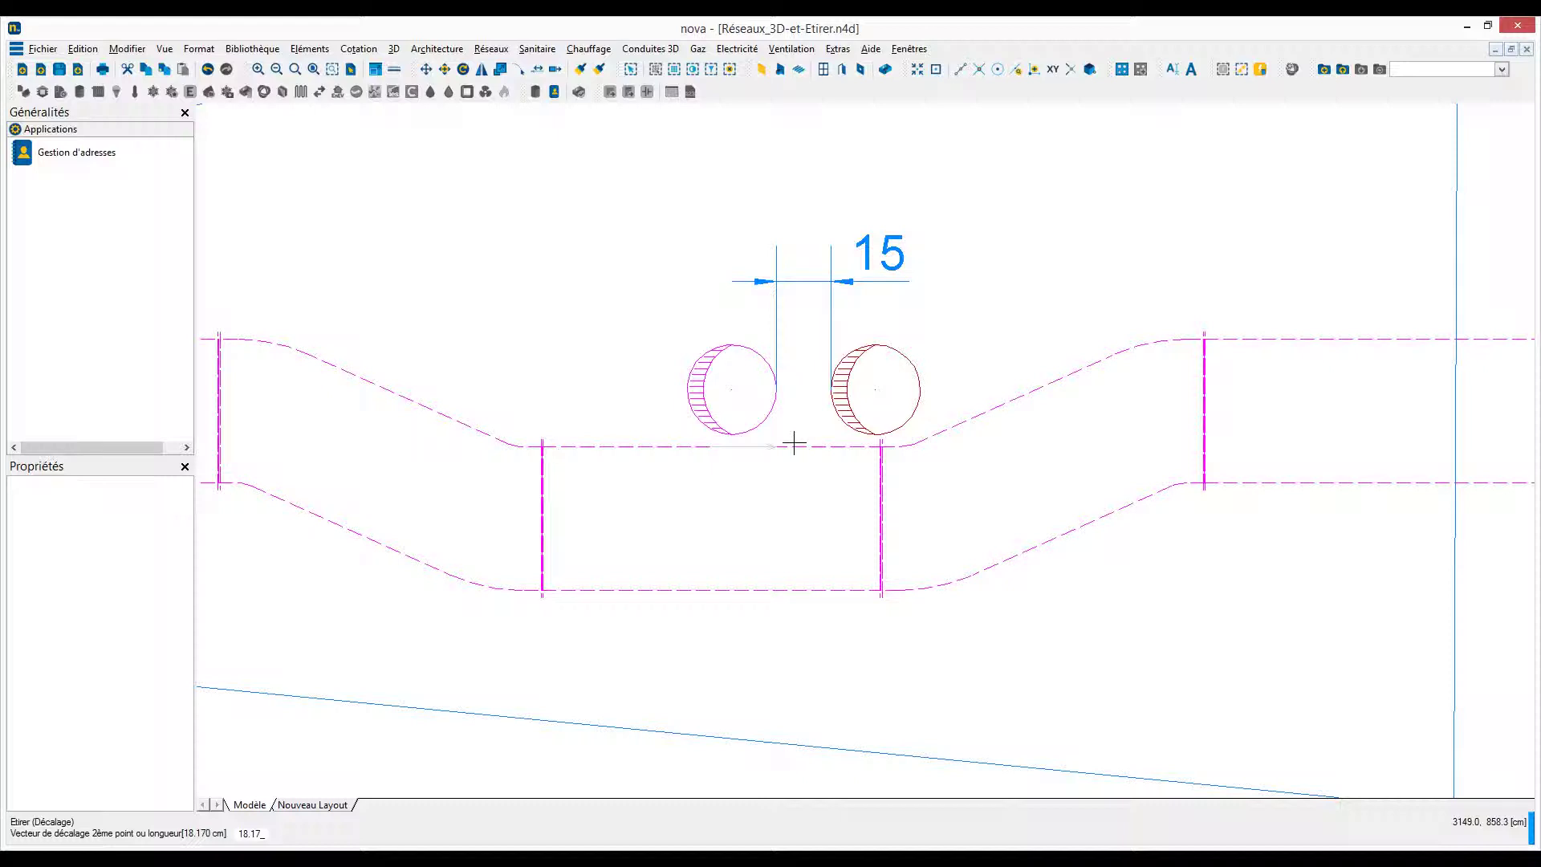
text(+7.5)
key(Return)
click(793, 442)
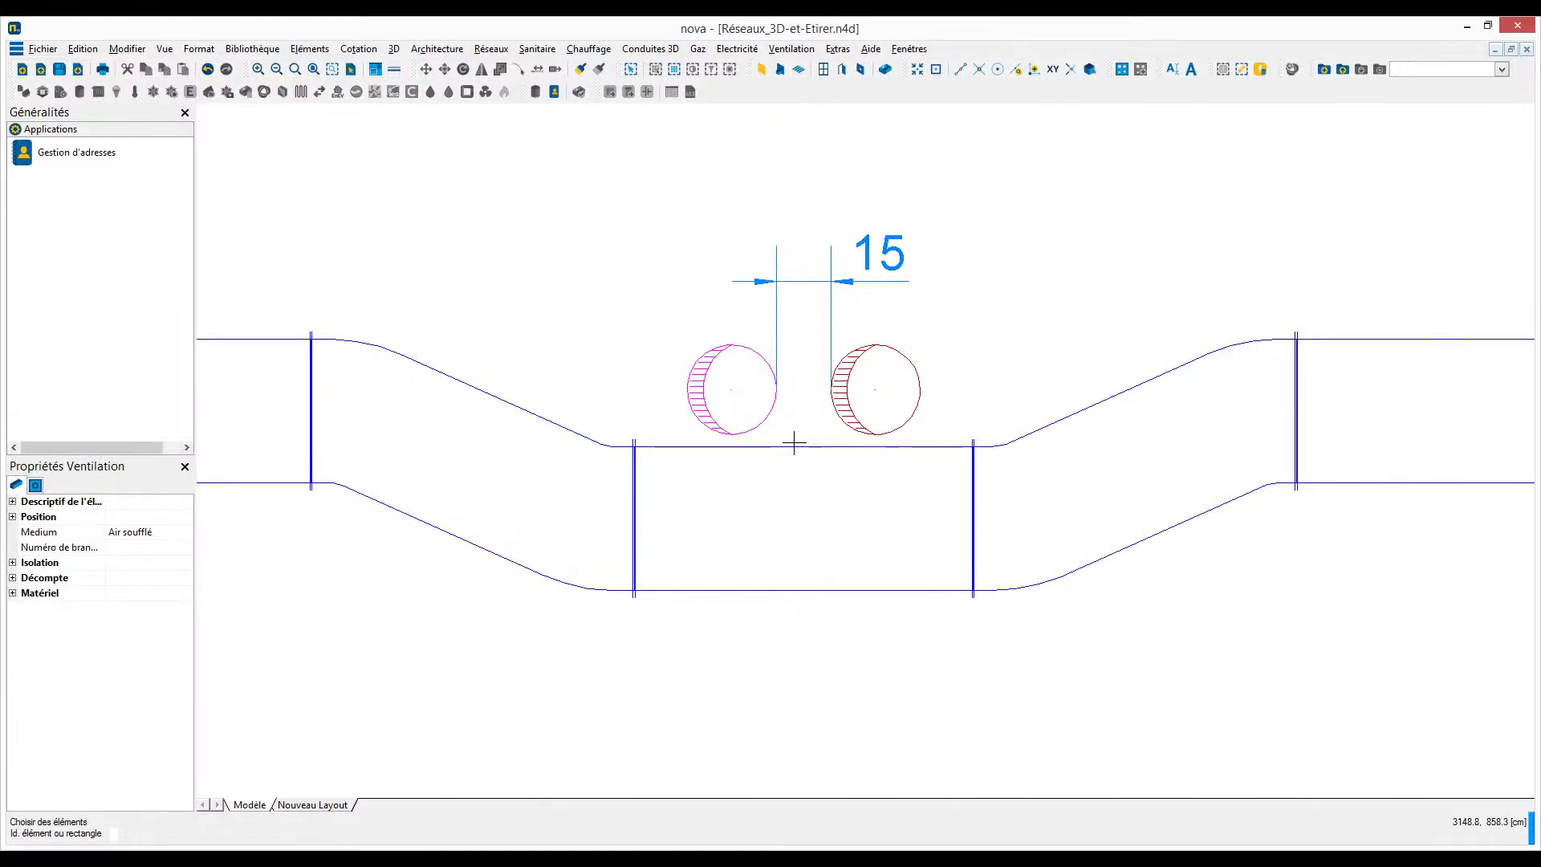
- Slide one copy of the dark red round pipe above the lower duct to the right by the spacing between the two pipes
scroll(794, 443, down, 4)
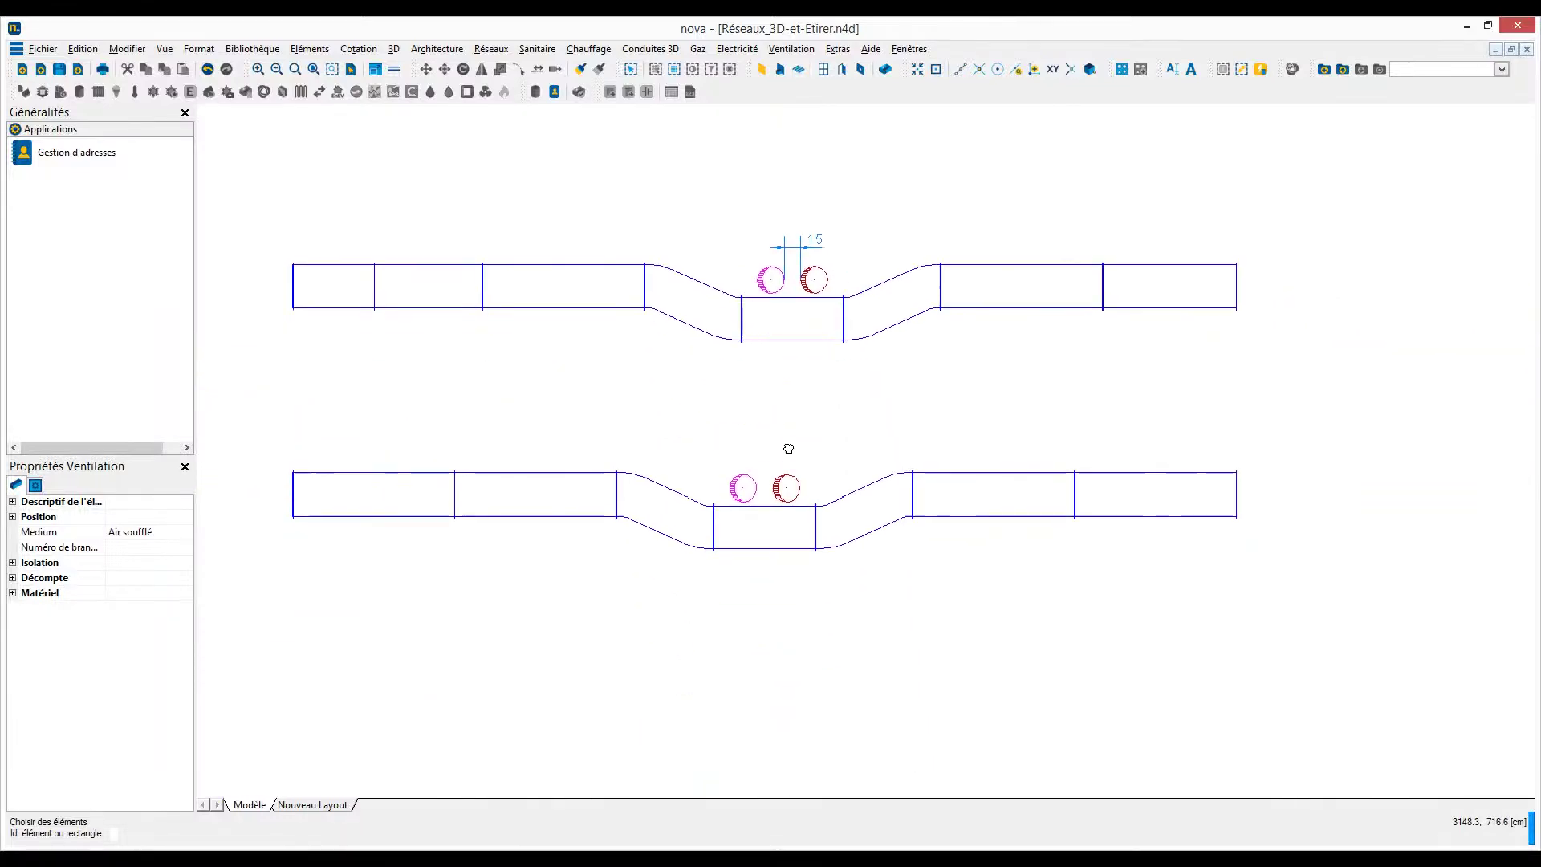
scroll(784, 514, up, 5)
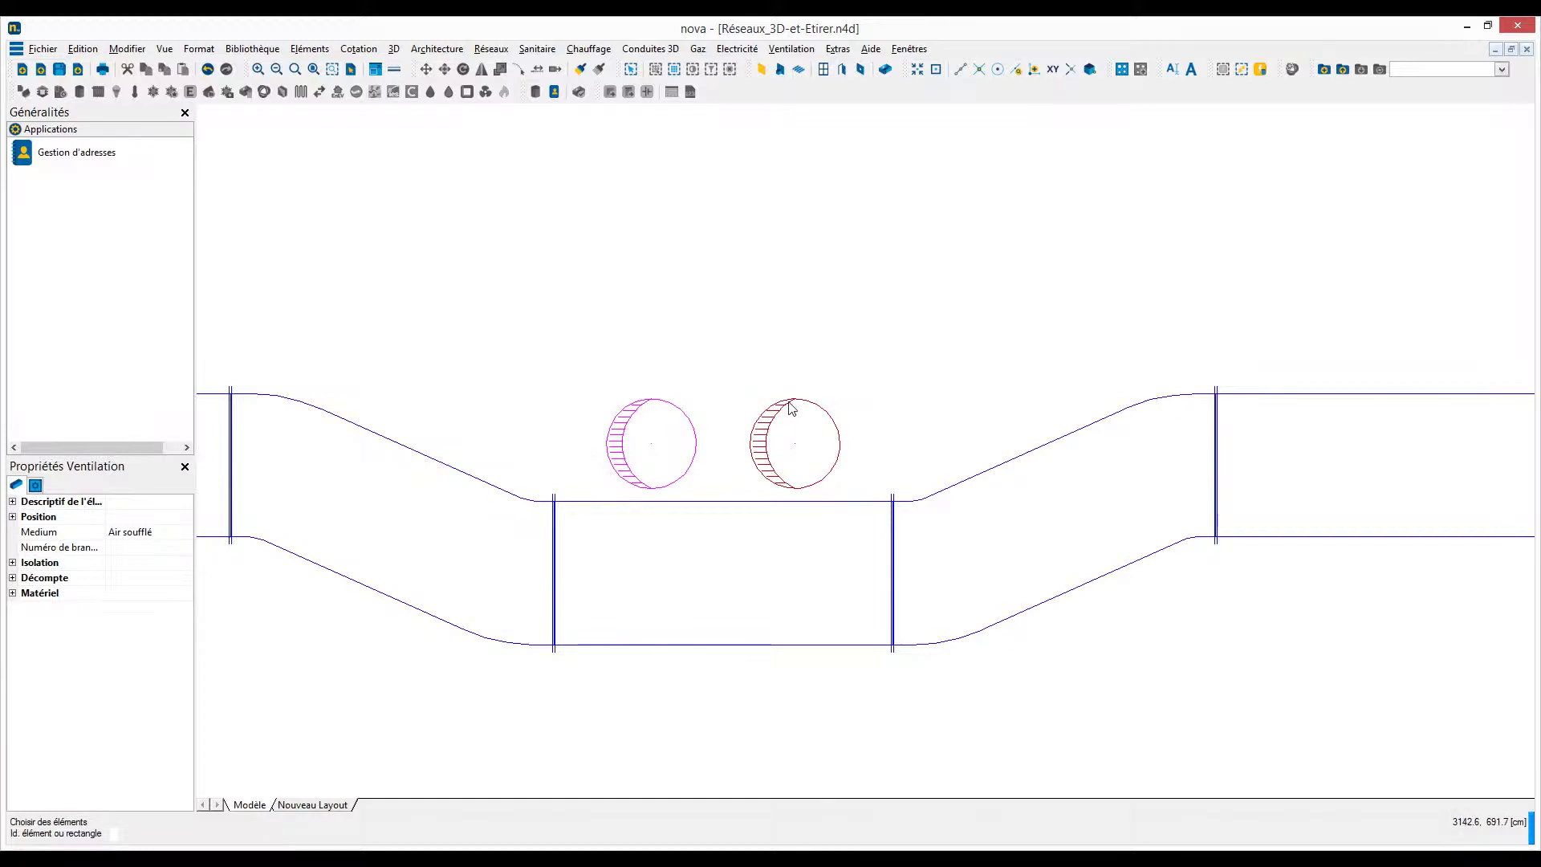
right_click(791, 409)
click(822, 590)
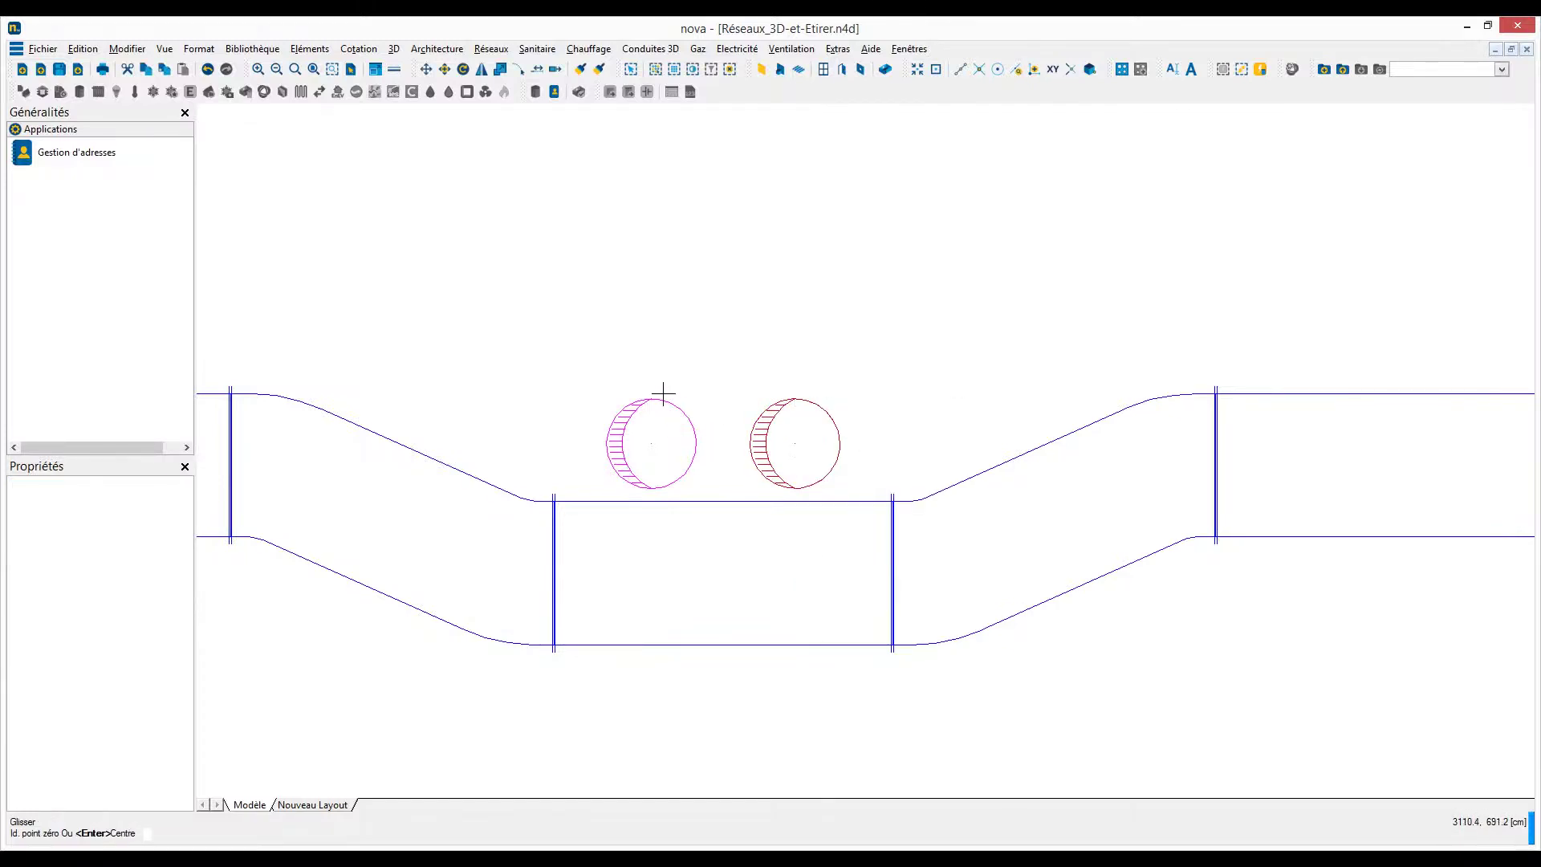
click(657, 398)
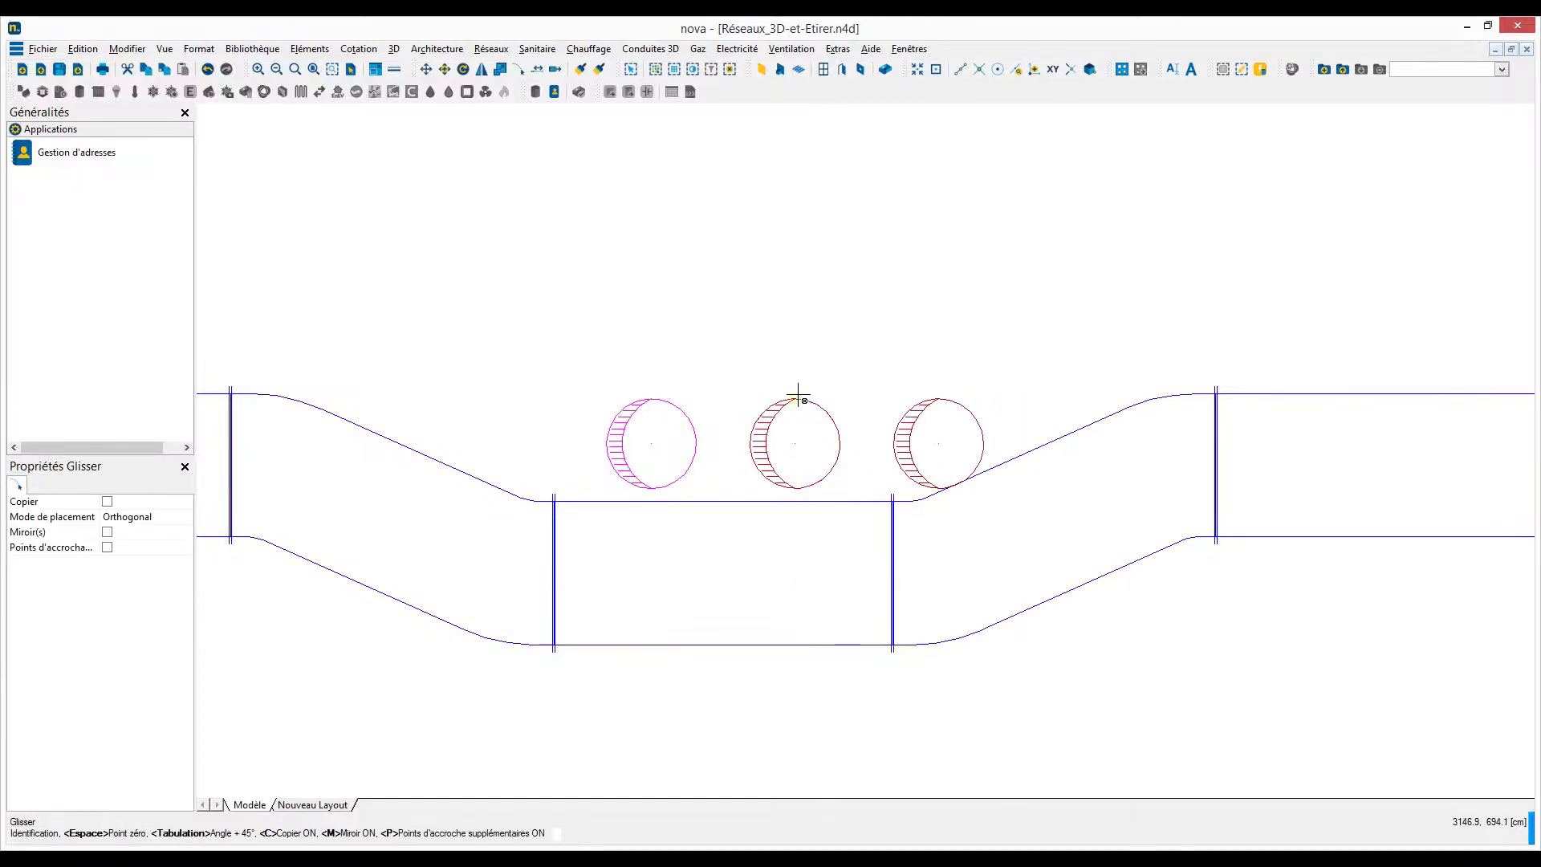
key(c)
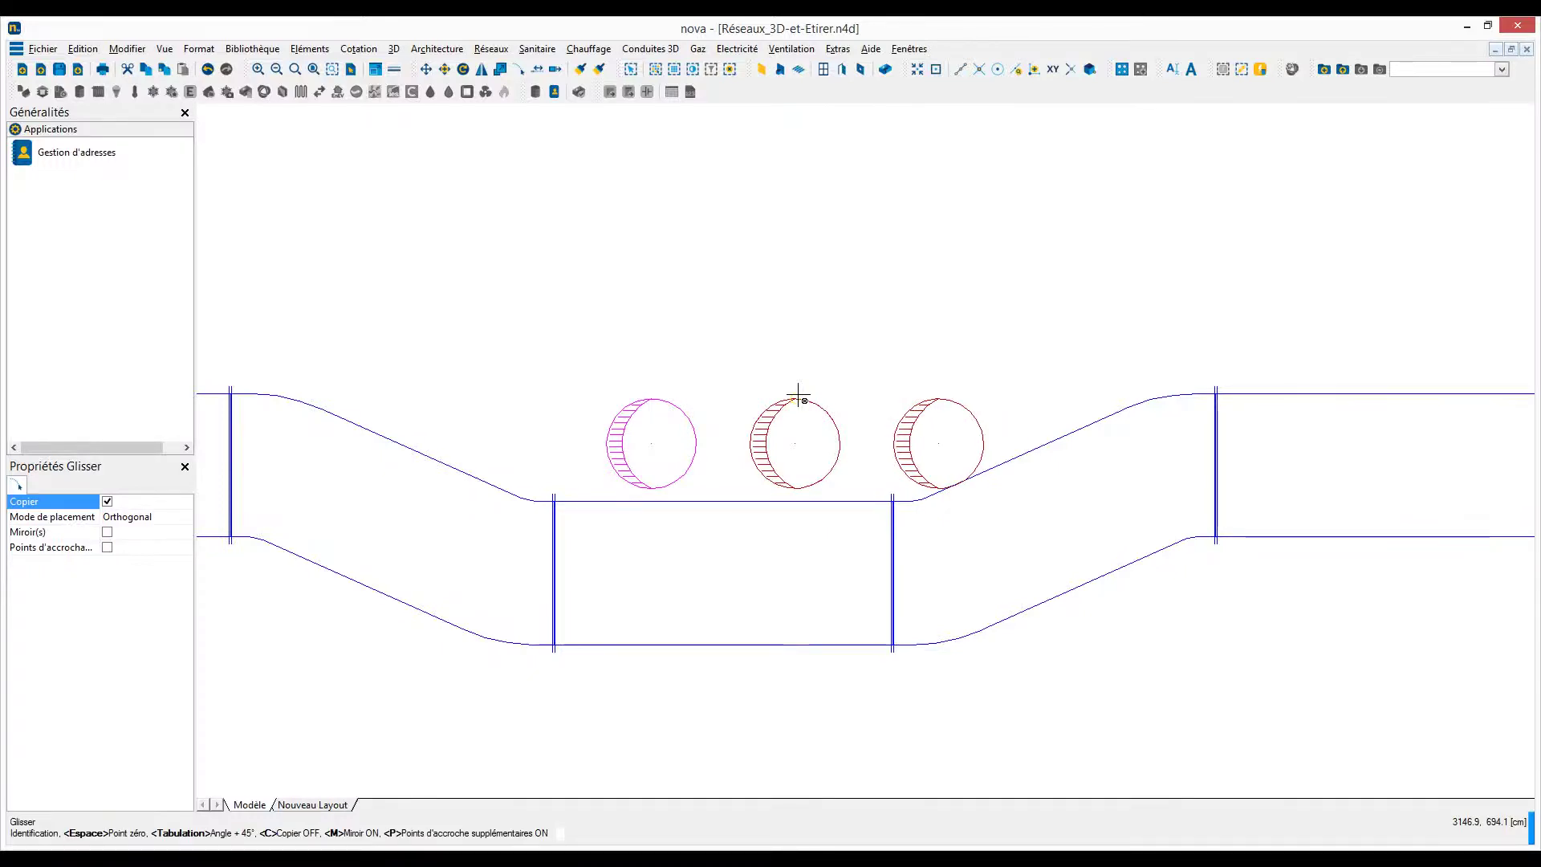
click(798, 397)
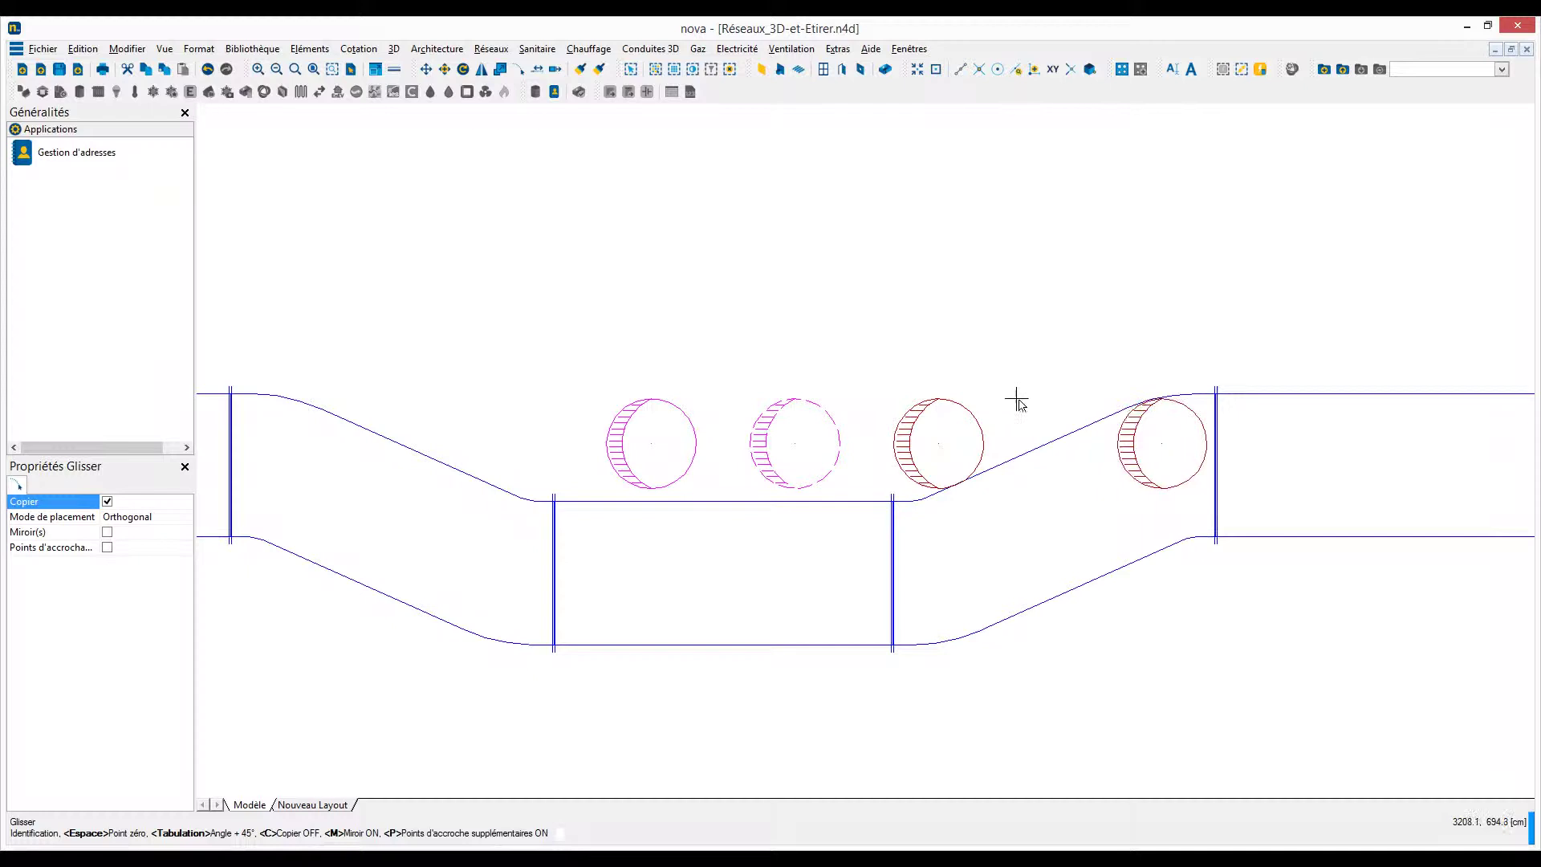
middle_drag(954, 395, 930, 397)
scroll(930, 397, down, 1)
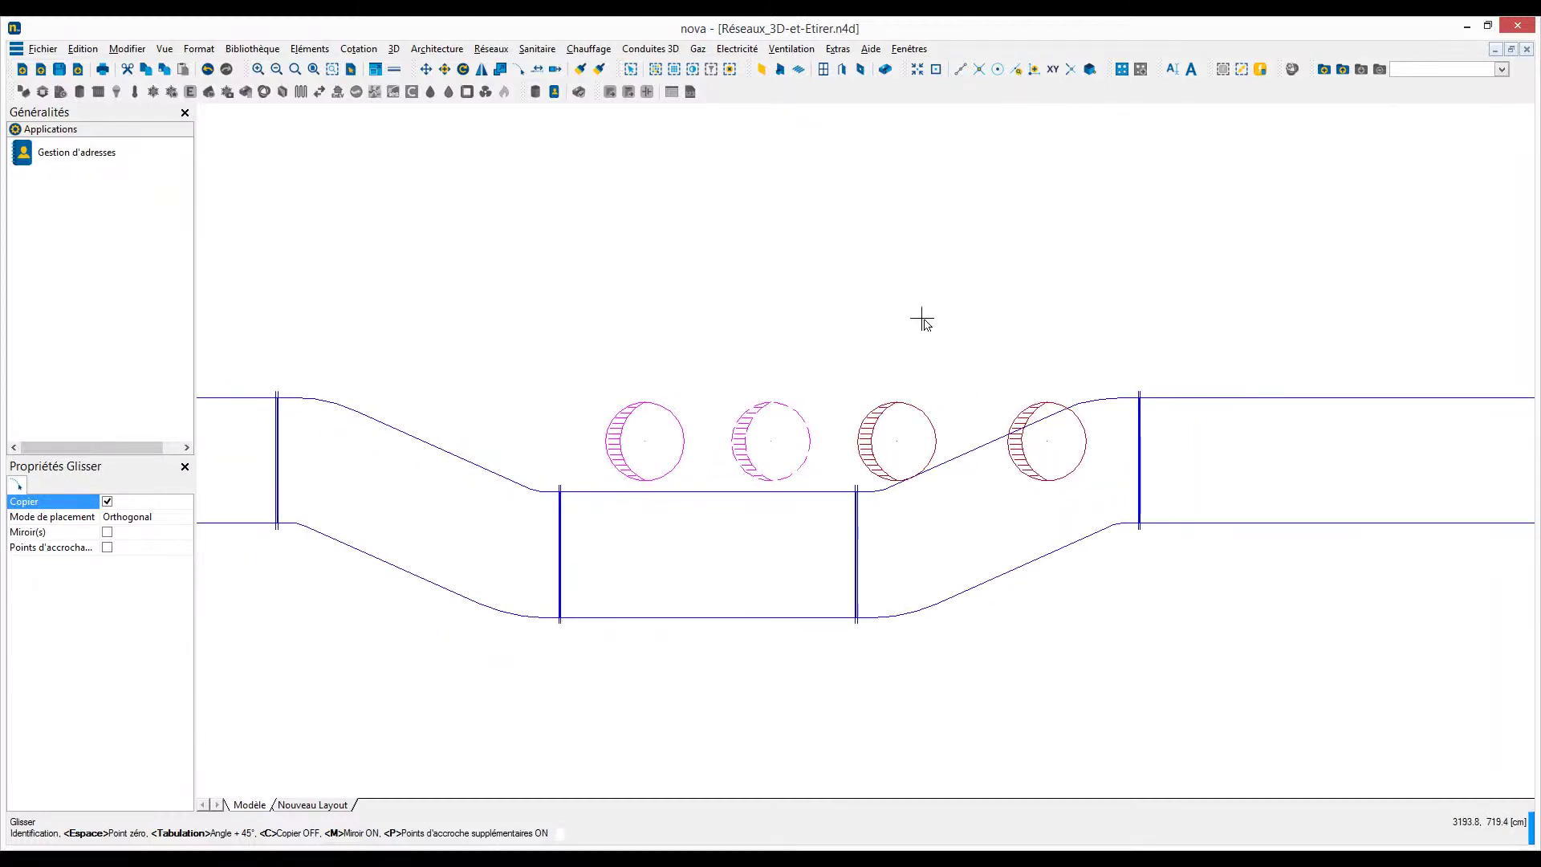
key(Escape)
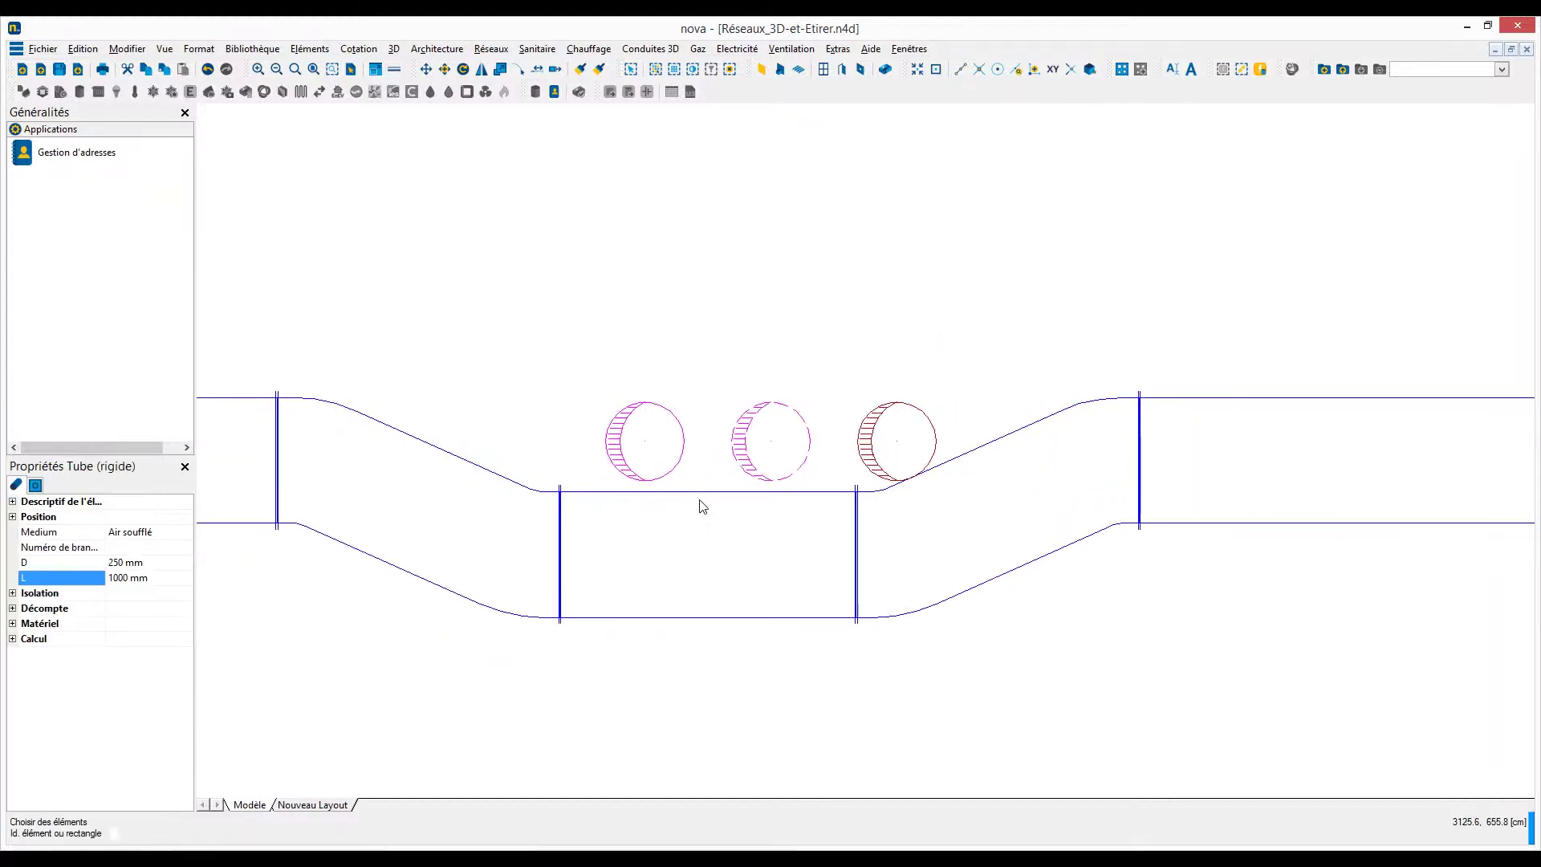
- Mark the whole lower ventilation duct network from its lowered straight section
right_click(692, 498)
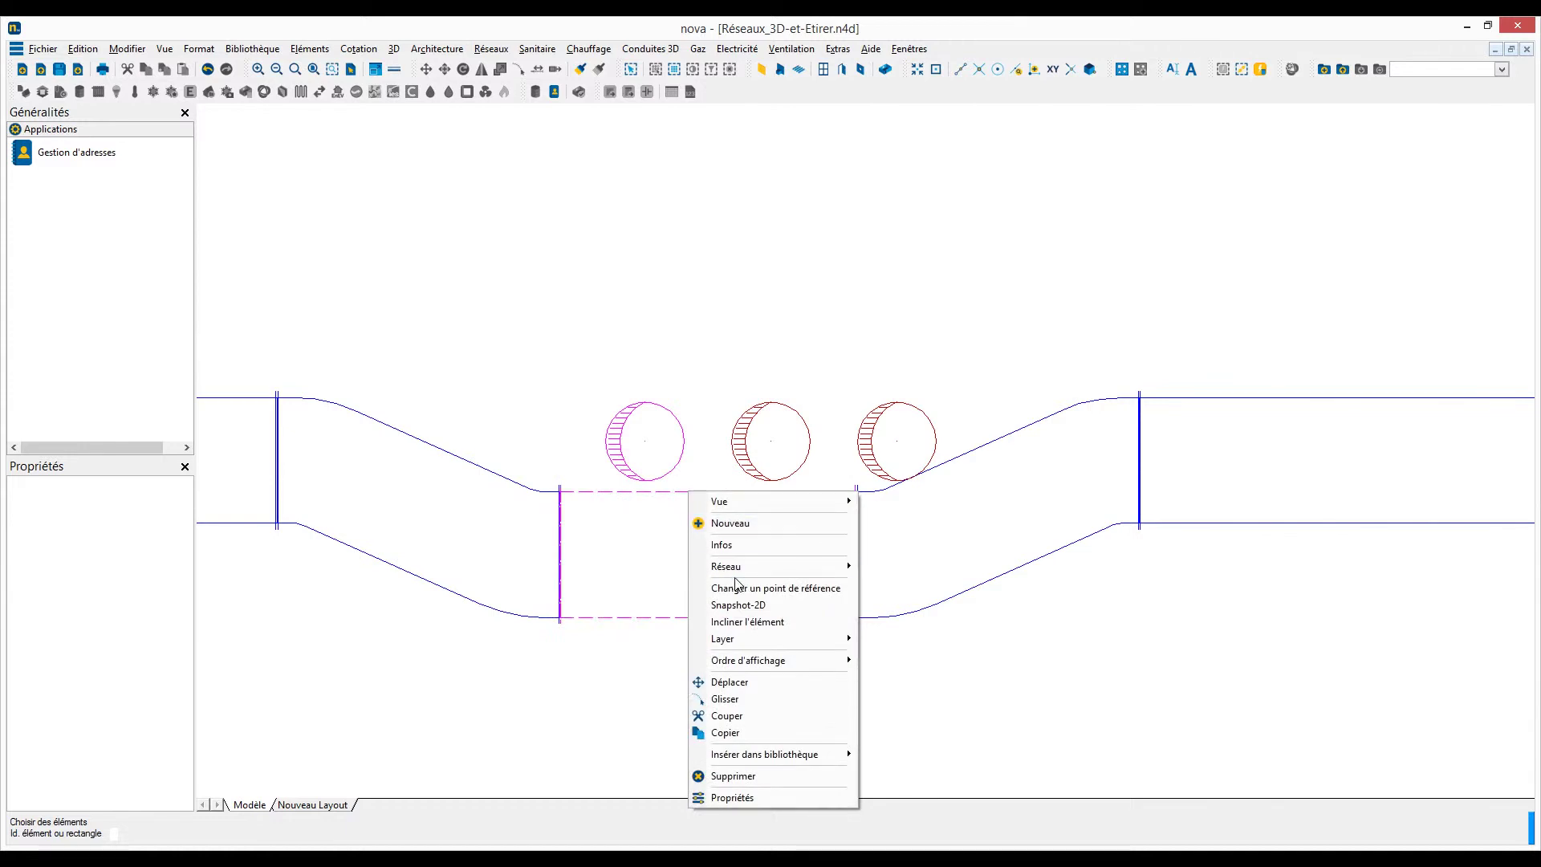
mouse_move(737, 574)
click(905, 567)
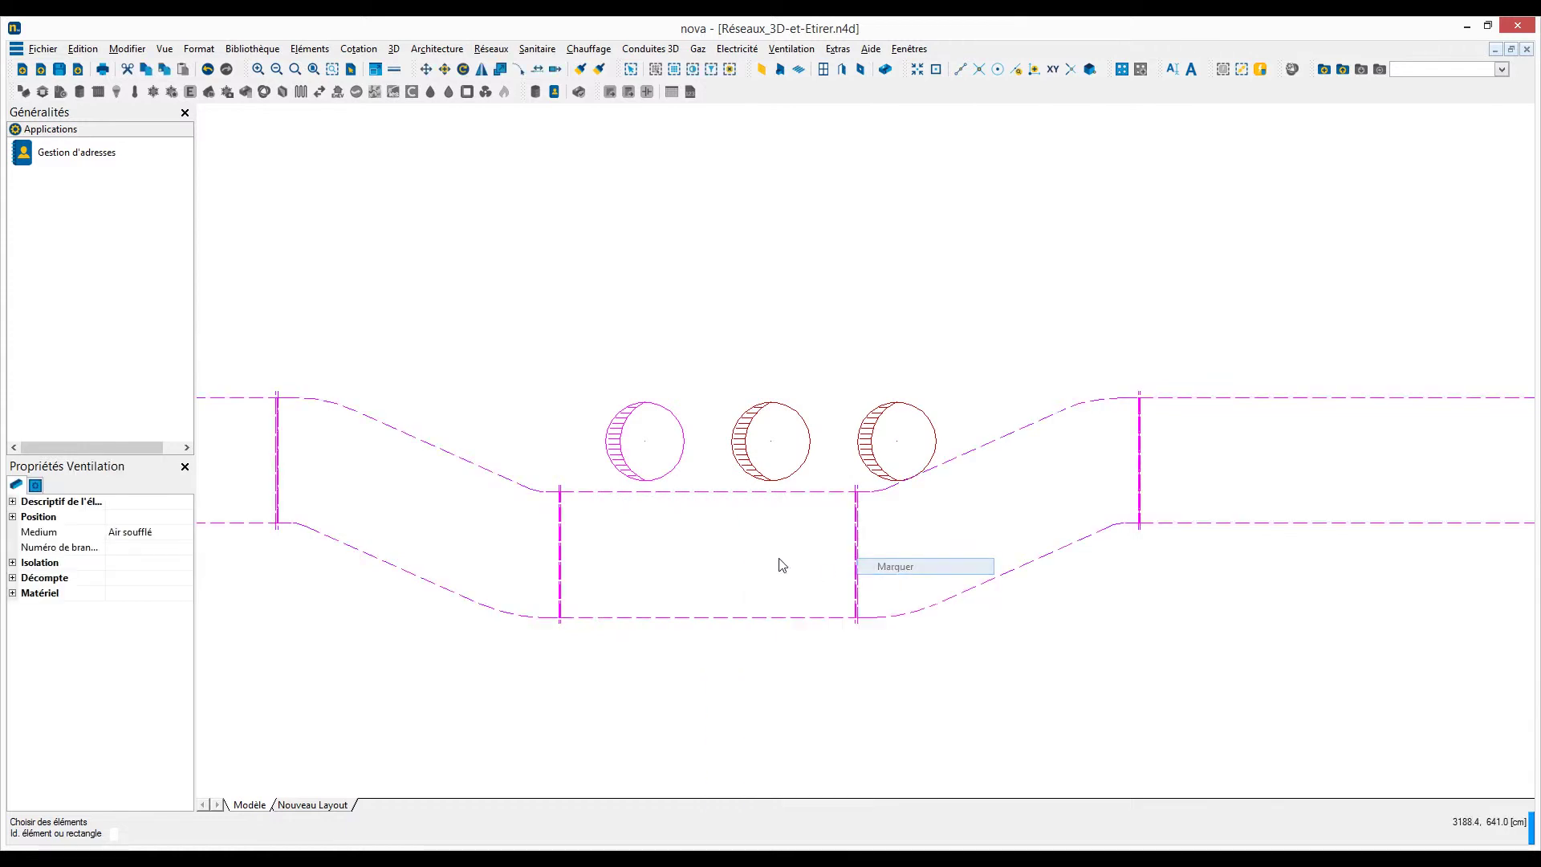
- Start Stretch on the marked duct network and outline its right rising section with a four-corner polygon crossing both adjoining straight sections
right_click(429, 450)
click(466, 519)
scroll(468, 521, down, 3)
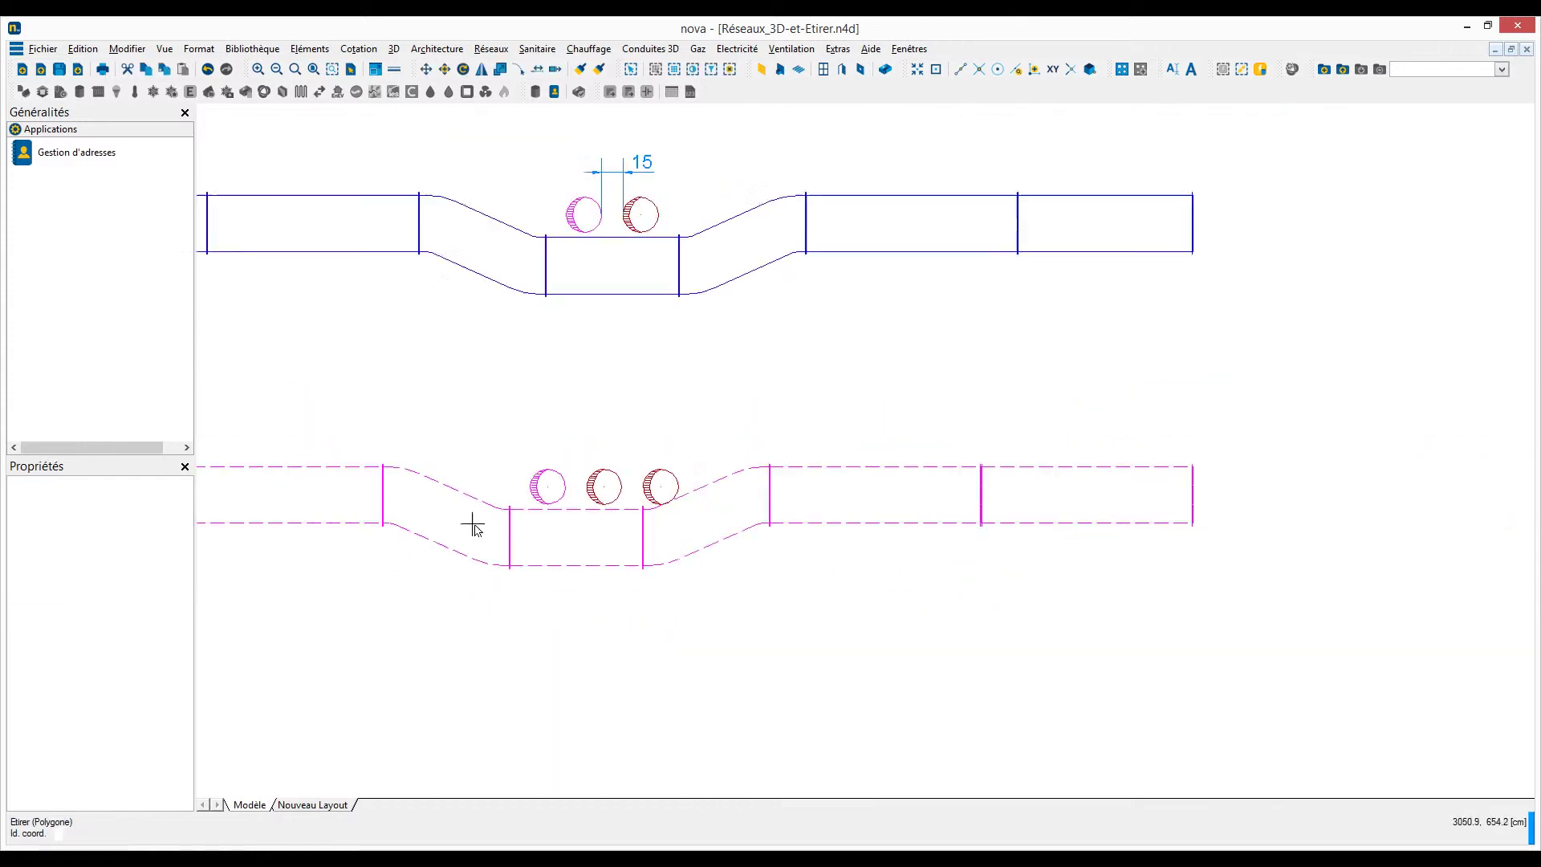
scroll(581, 586, up, 2)
click(573, 312)
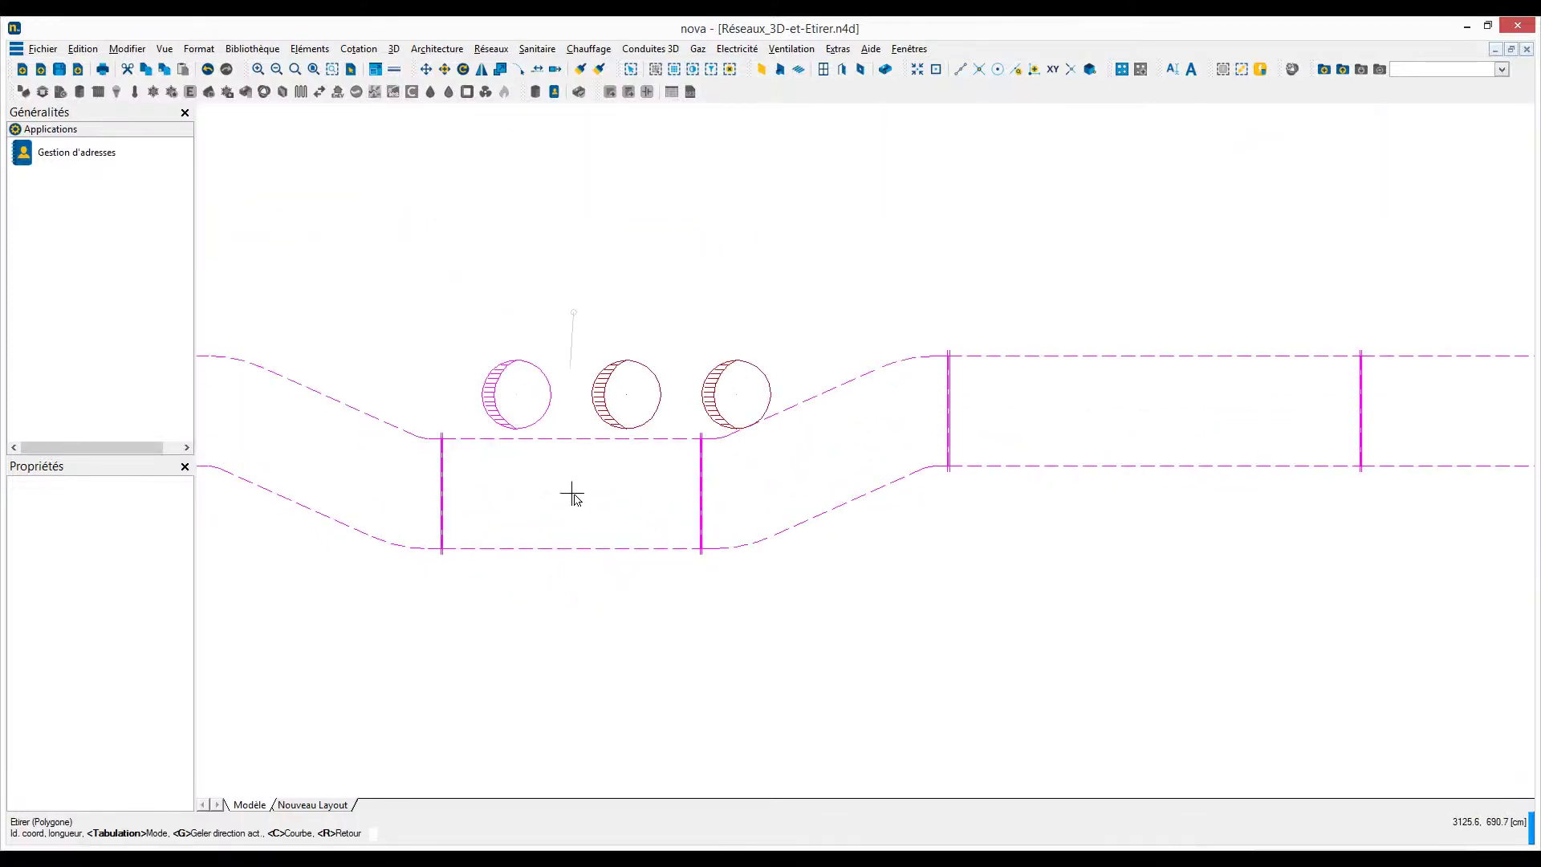
click(574, 651)
click(1194, 655)
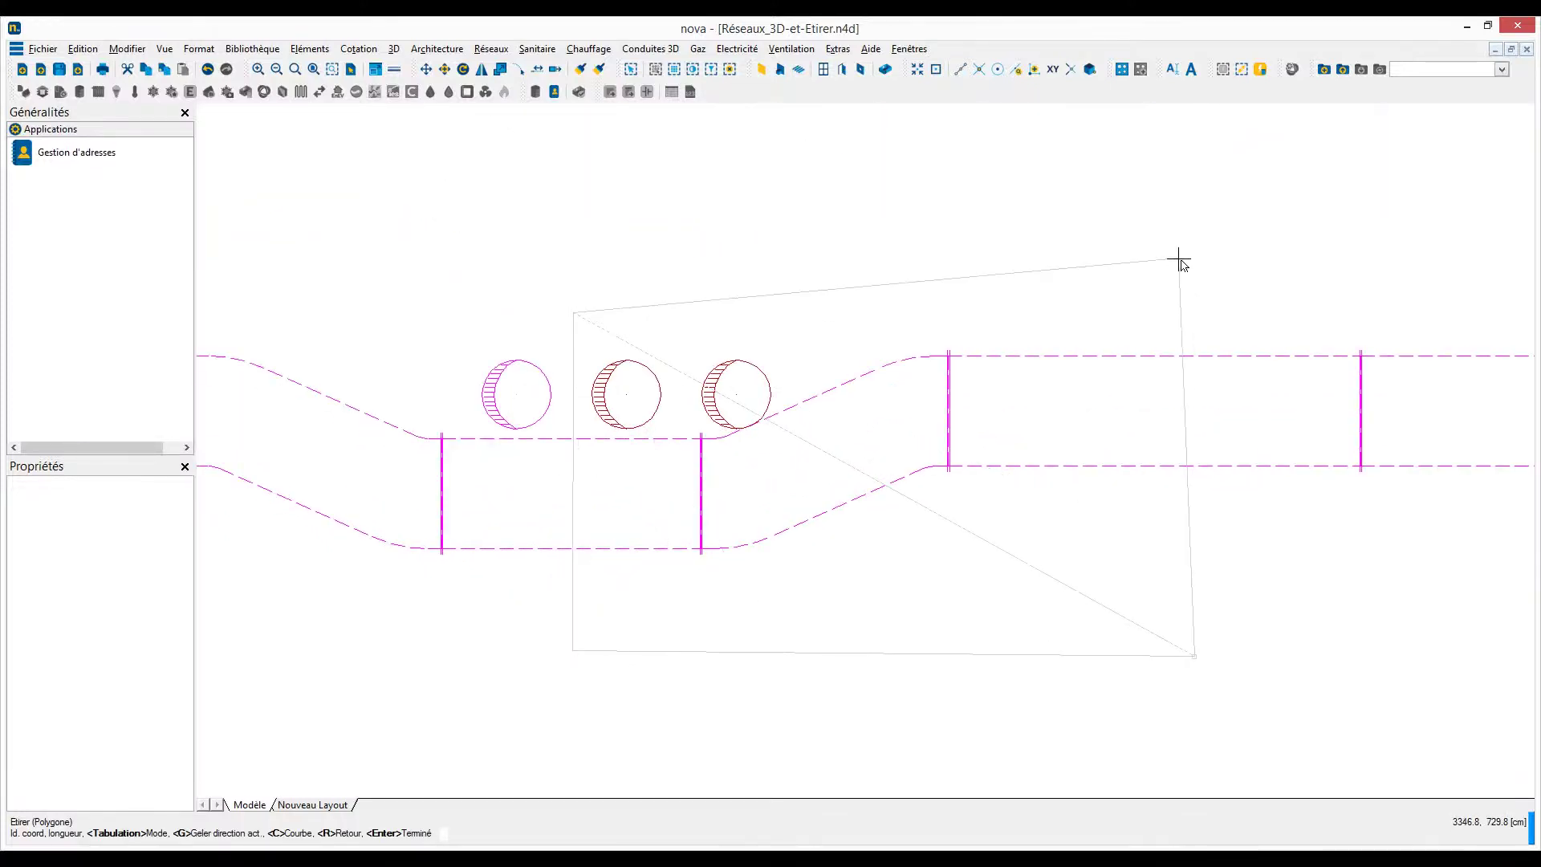
click(1178, 215)
key(Return)
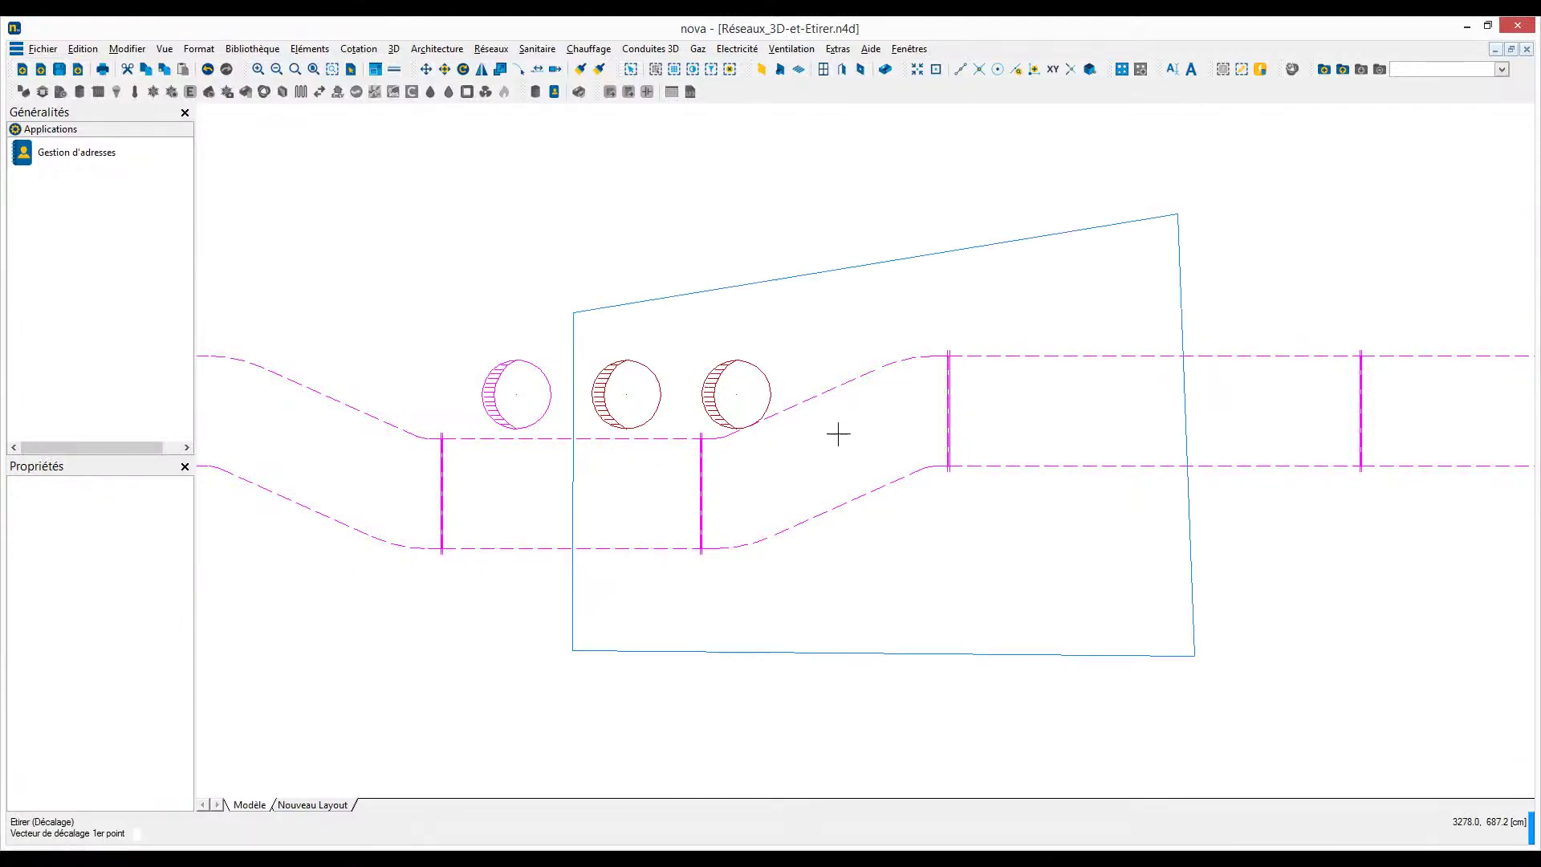
- Shift the outlined duct part horizontally to the right by 25.018+10 cm, lengthening the lowered section beneath the three round pipes
scroll(701, 447, up, 2)
click(703, 446)
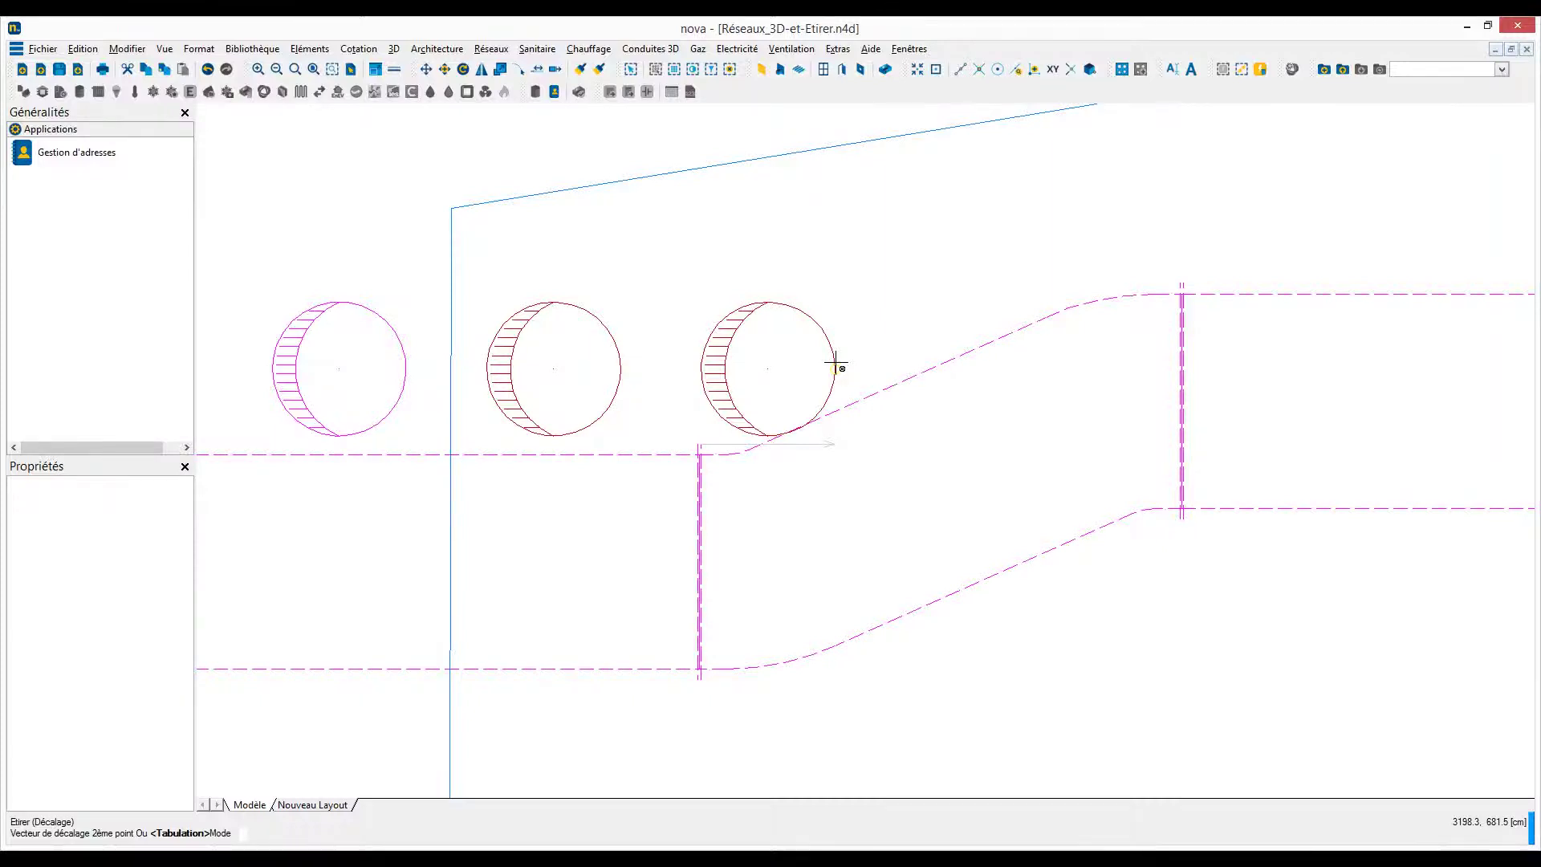
key(Tab)
text(2)
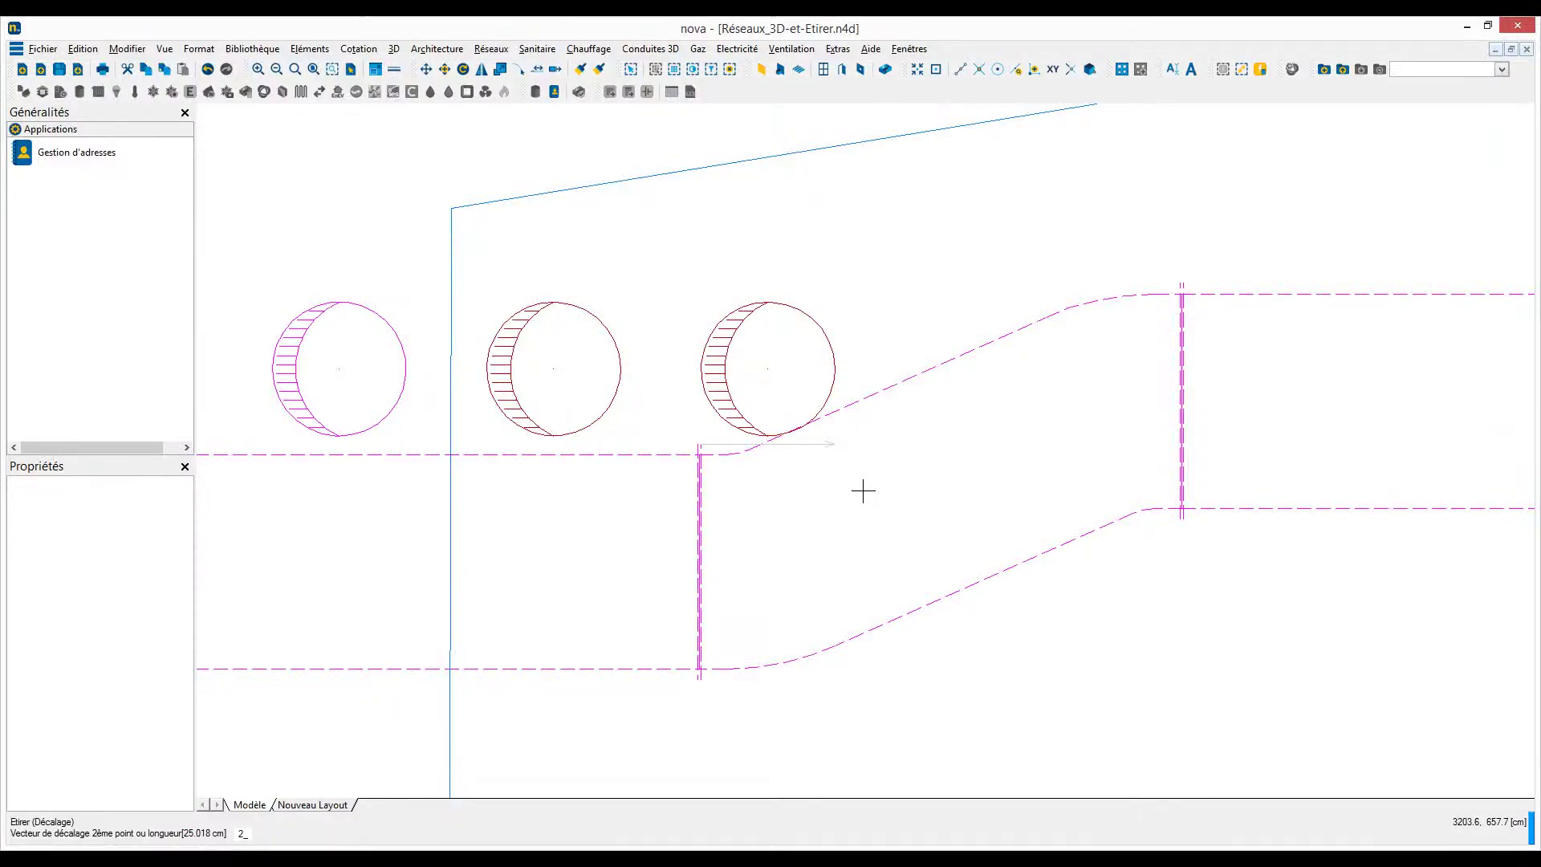
text(5.018+10)
key(Return)
key(Return)
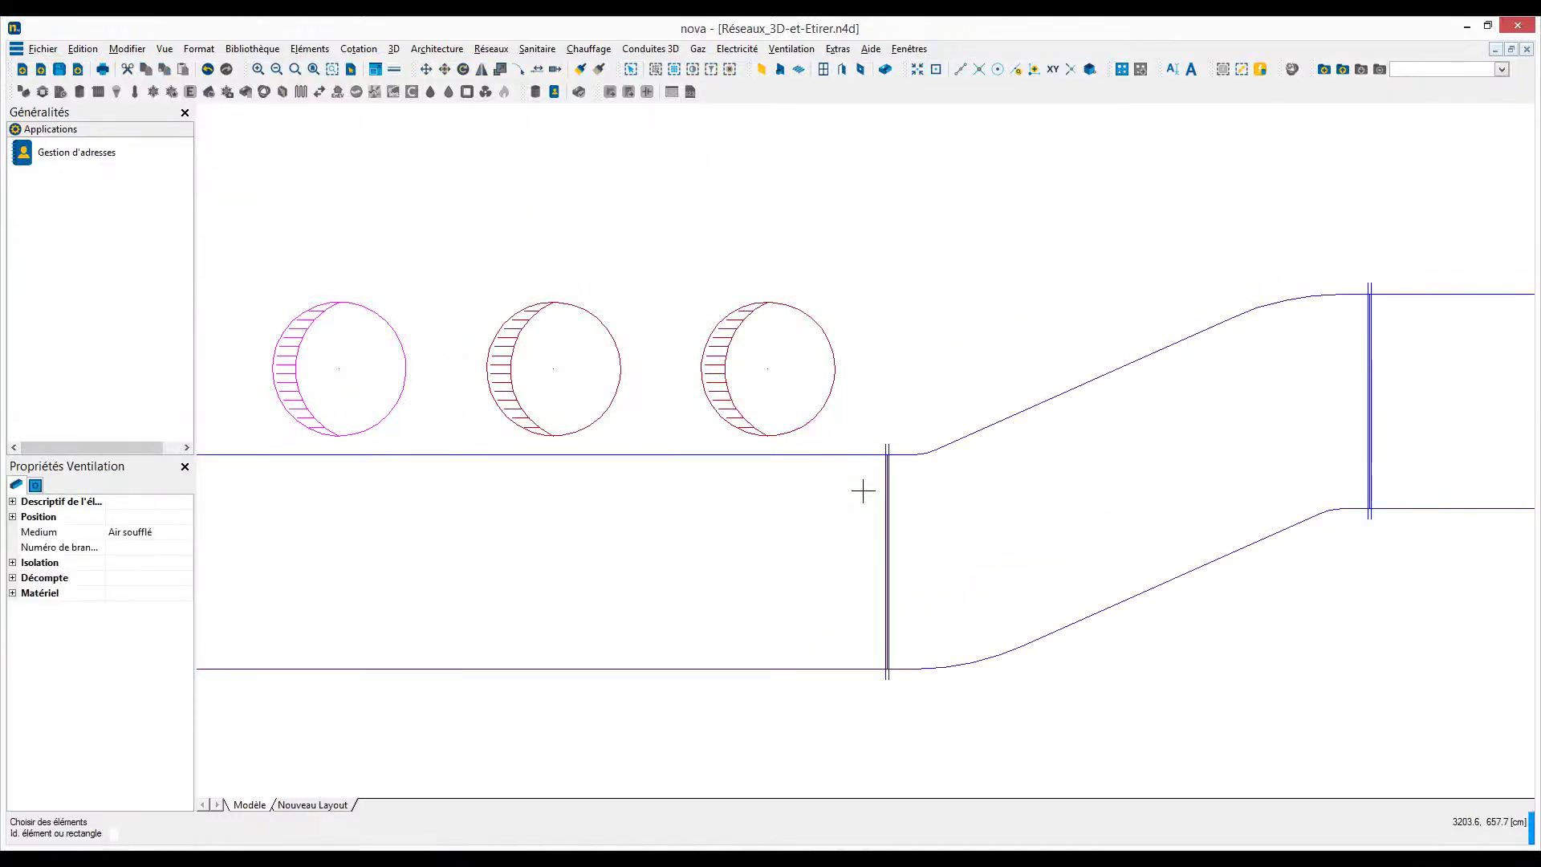
scroll(832, 502, down, 3)
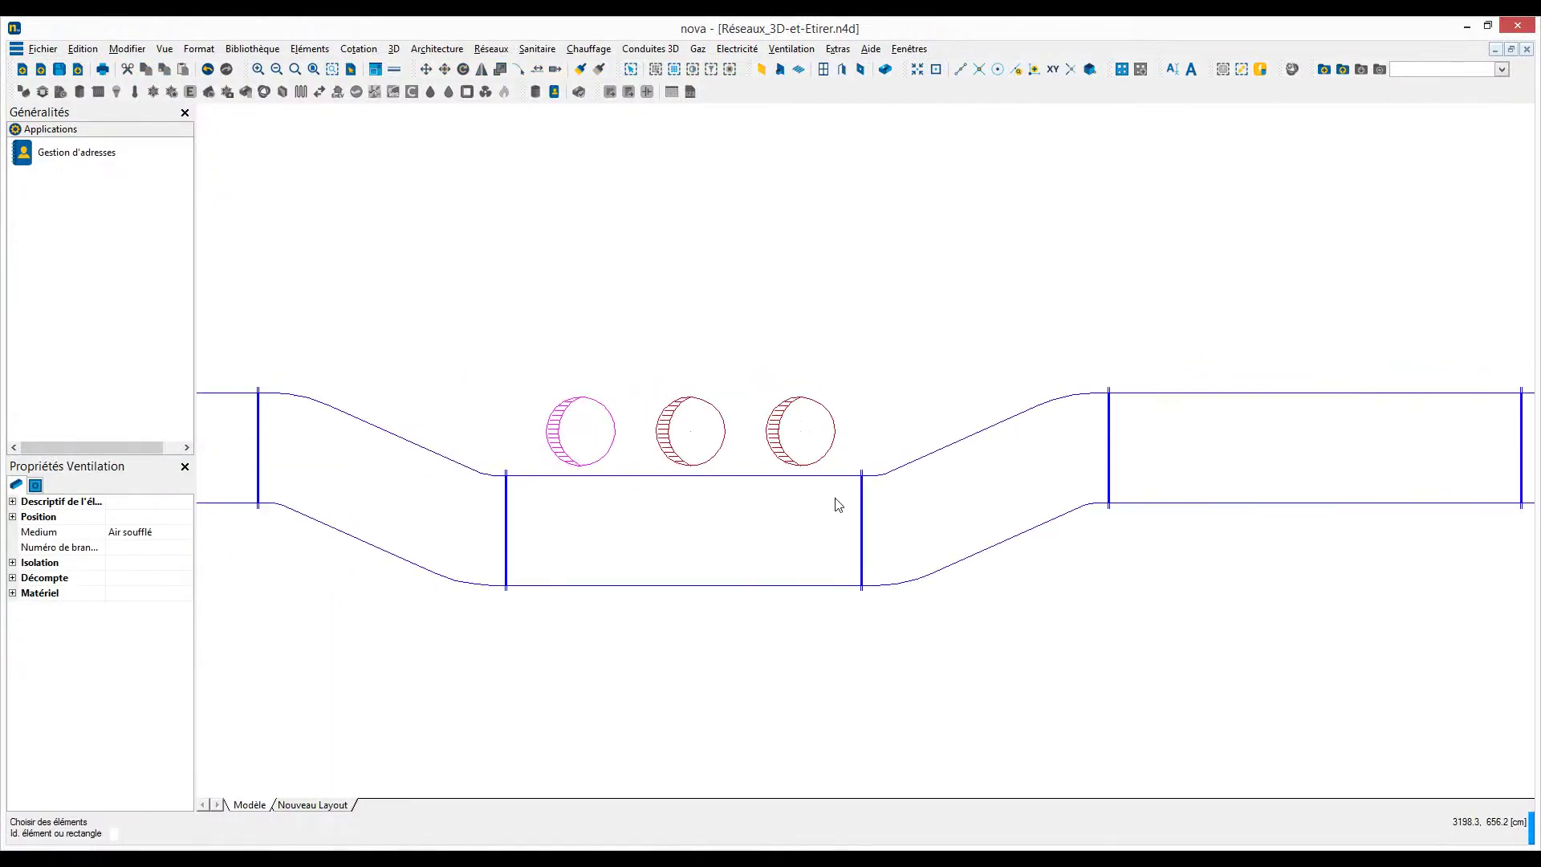
scroll(822, 503, up, 1)
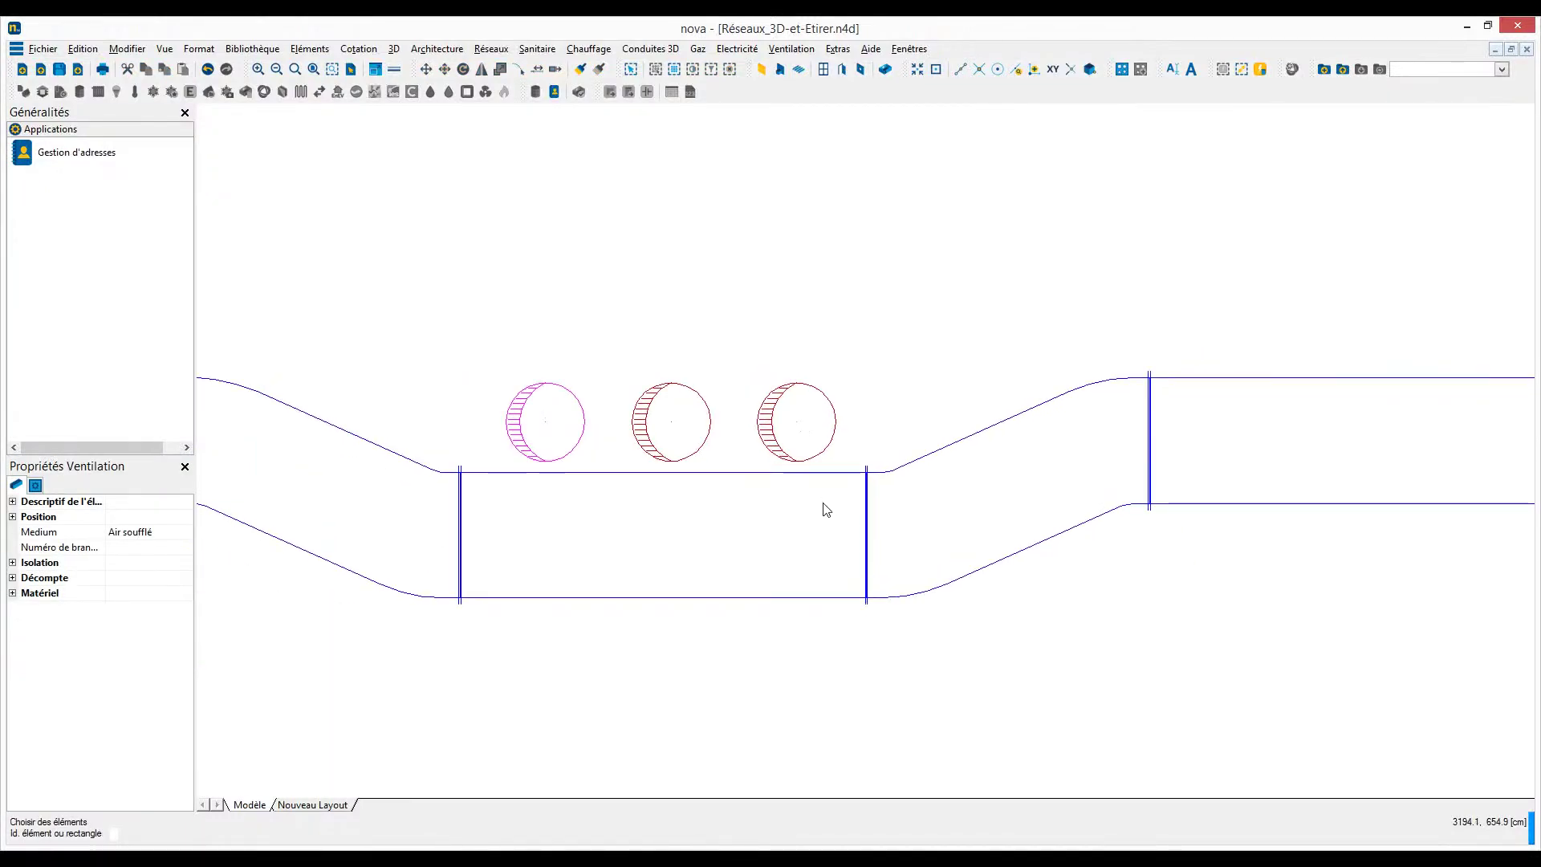